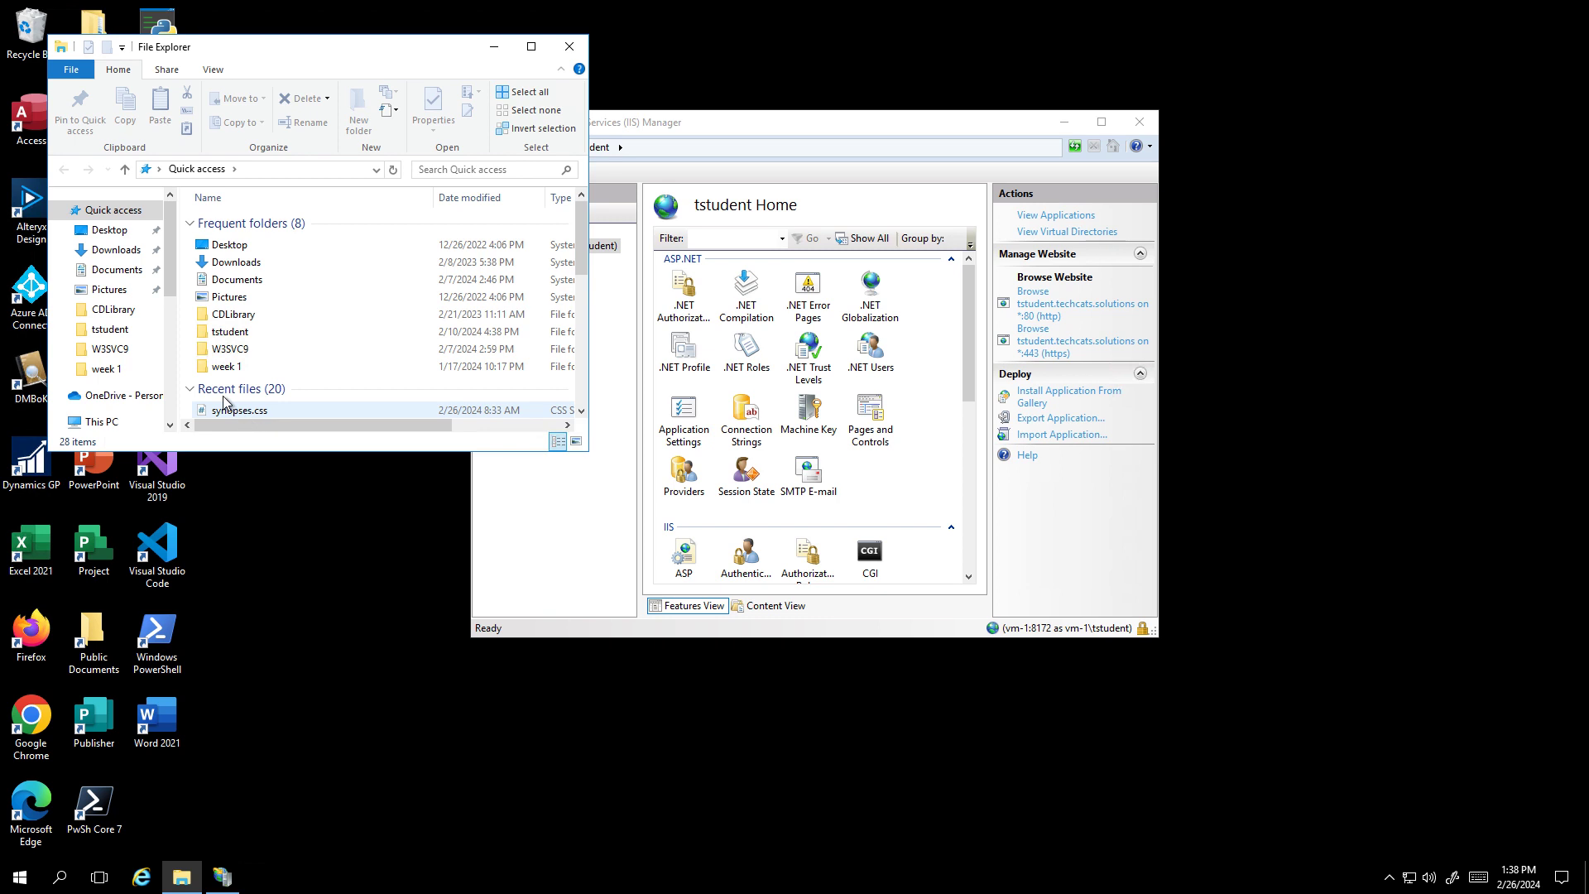
# - Scroll the Quick access view in File Explorer to locate the tstudent folder
pyautogui.scroll(-2, 173, 294)
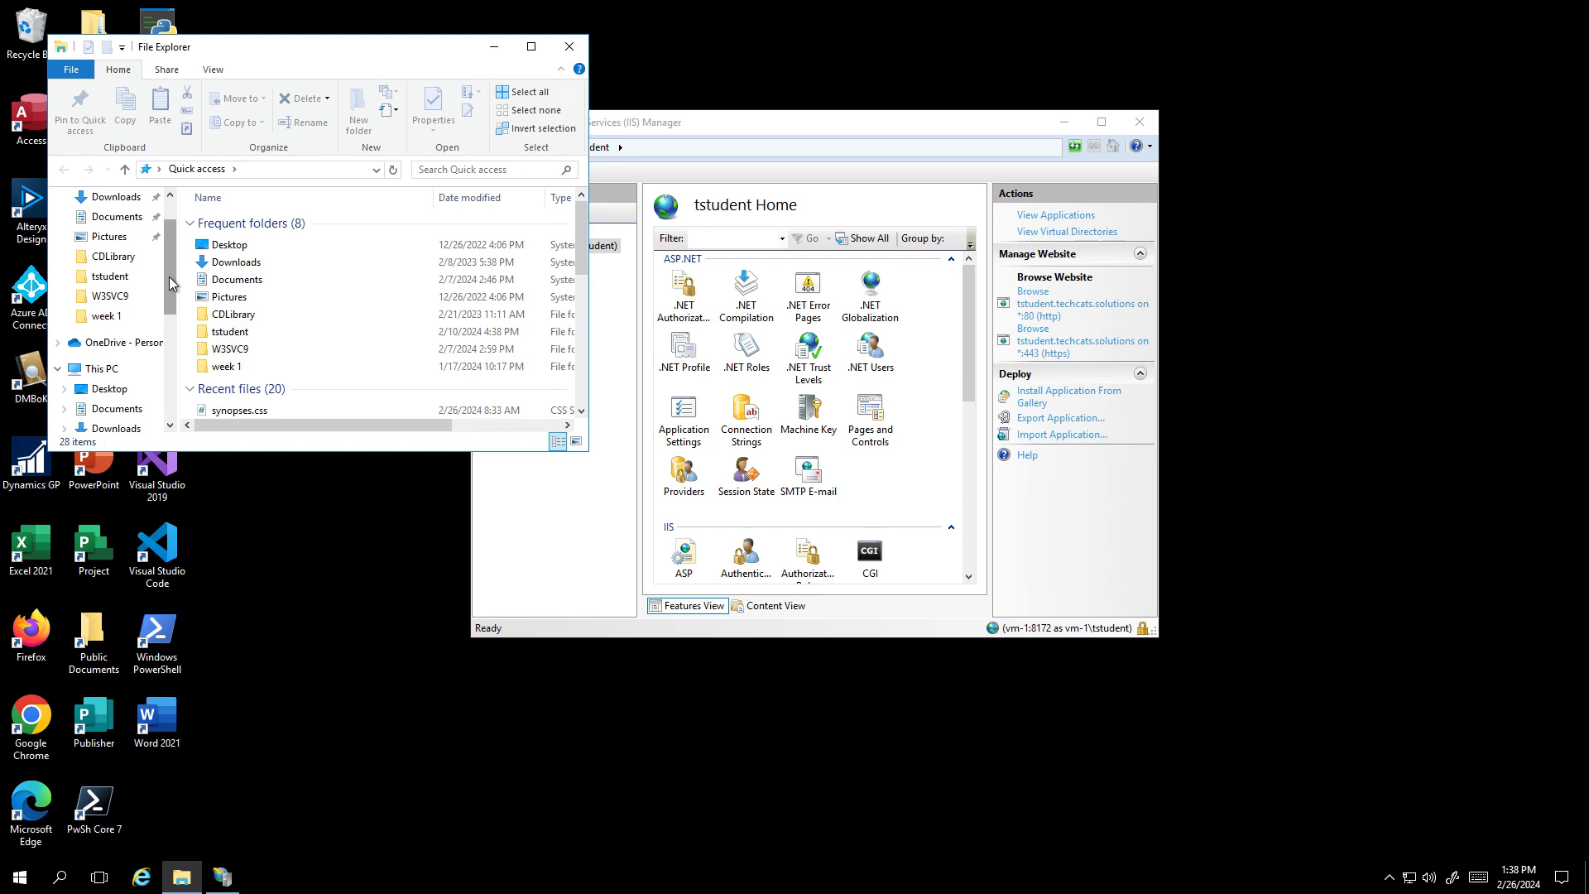
pyautogui.scroll(2, 172, 284)
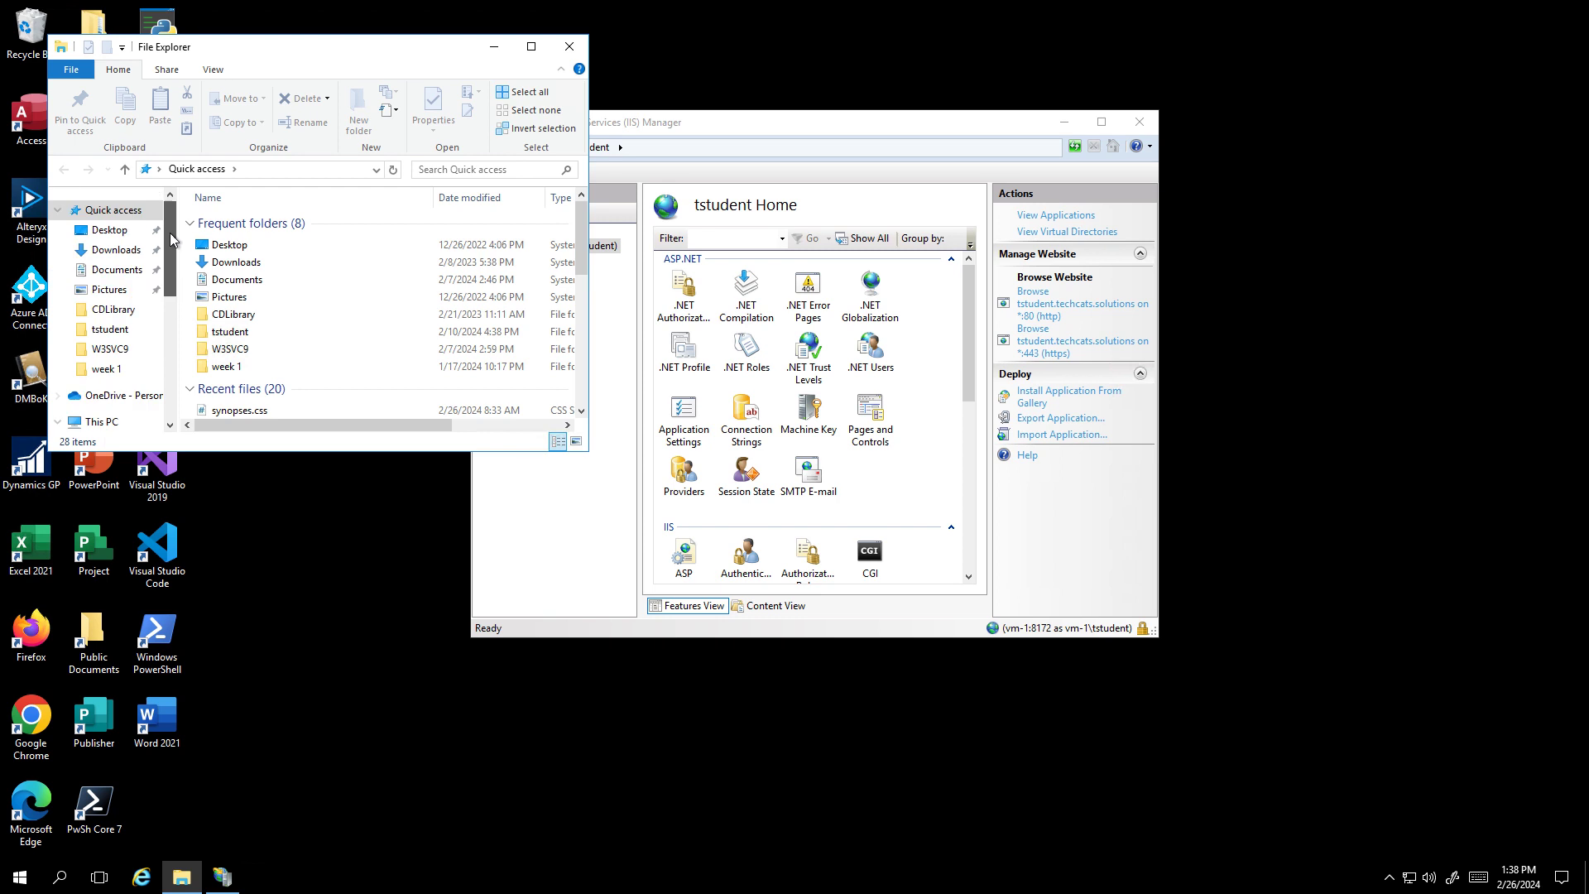
# - Open the tstudent site folder, widen the window, select Synopses, and return to IIS Manager
pyautogui.click(123, 331)
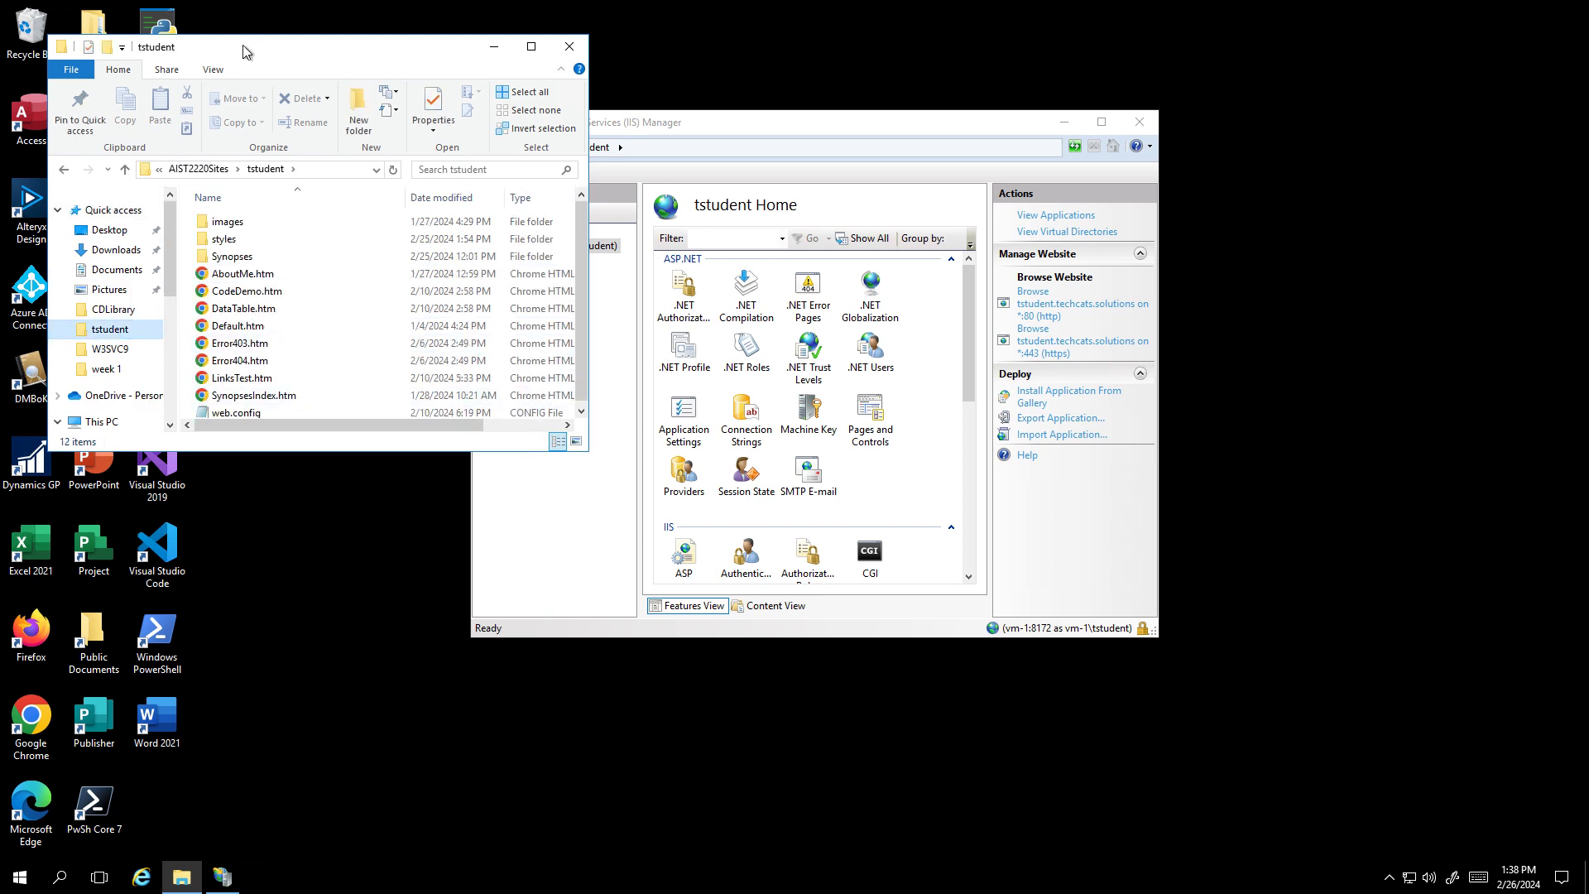
pyautogui.moveTo(273, 57); pyautogui.dragTo(313, 56)
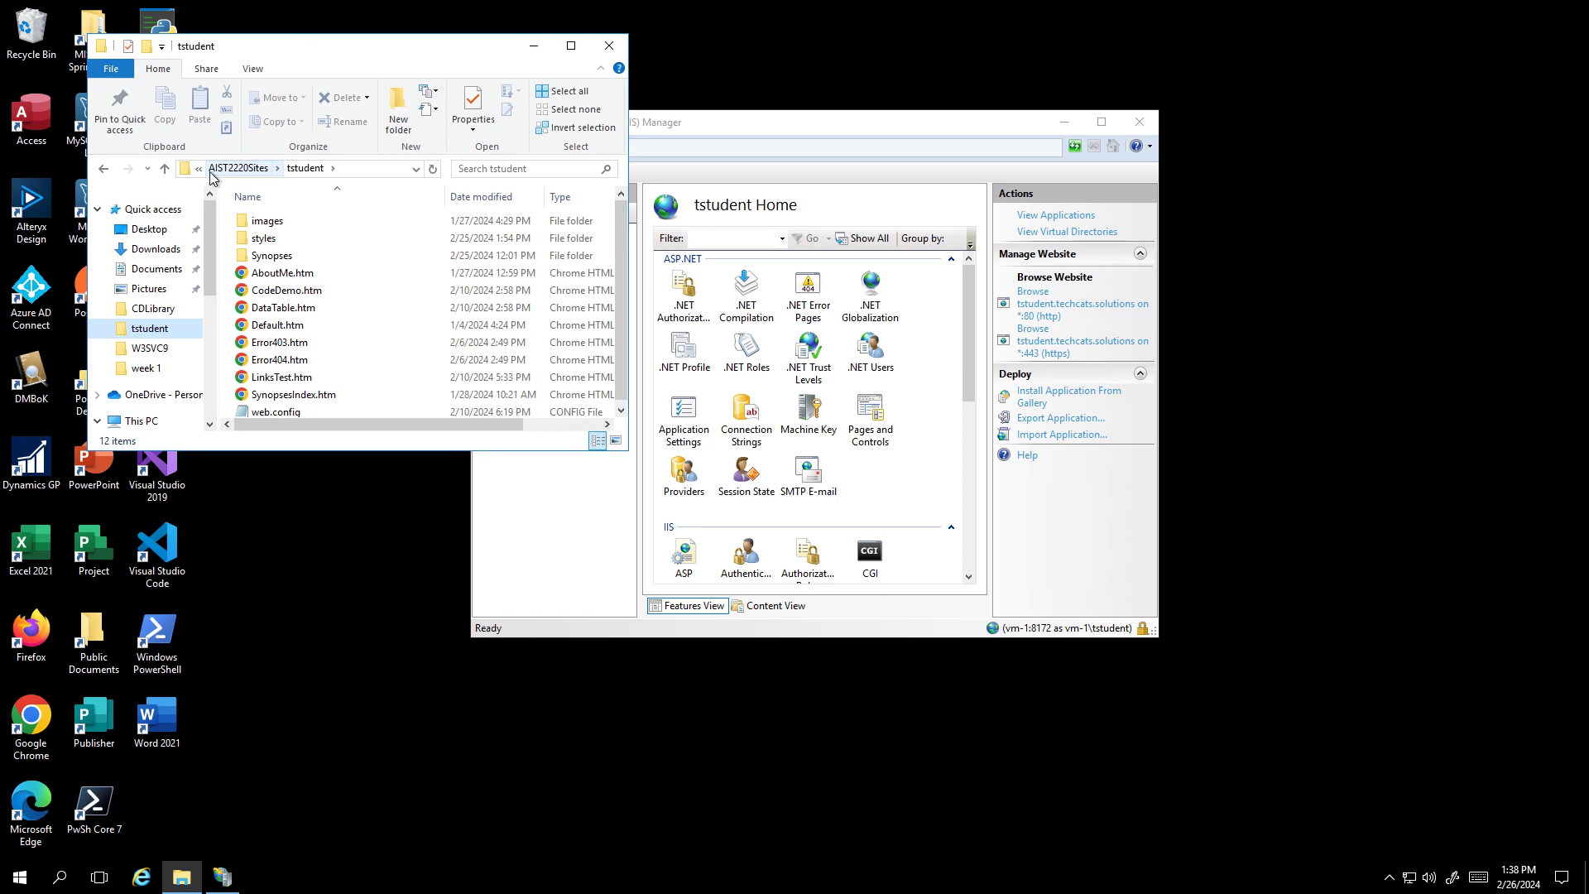
pyautogui.moveTo(631, 179); pyautogui.dragTo(739, 180)
pyautogui.click(274, 259)
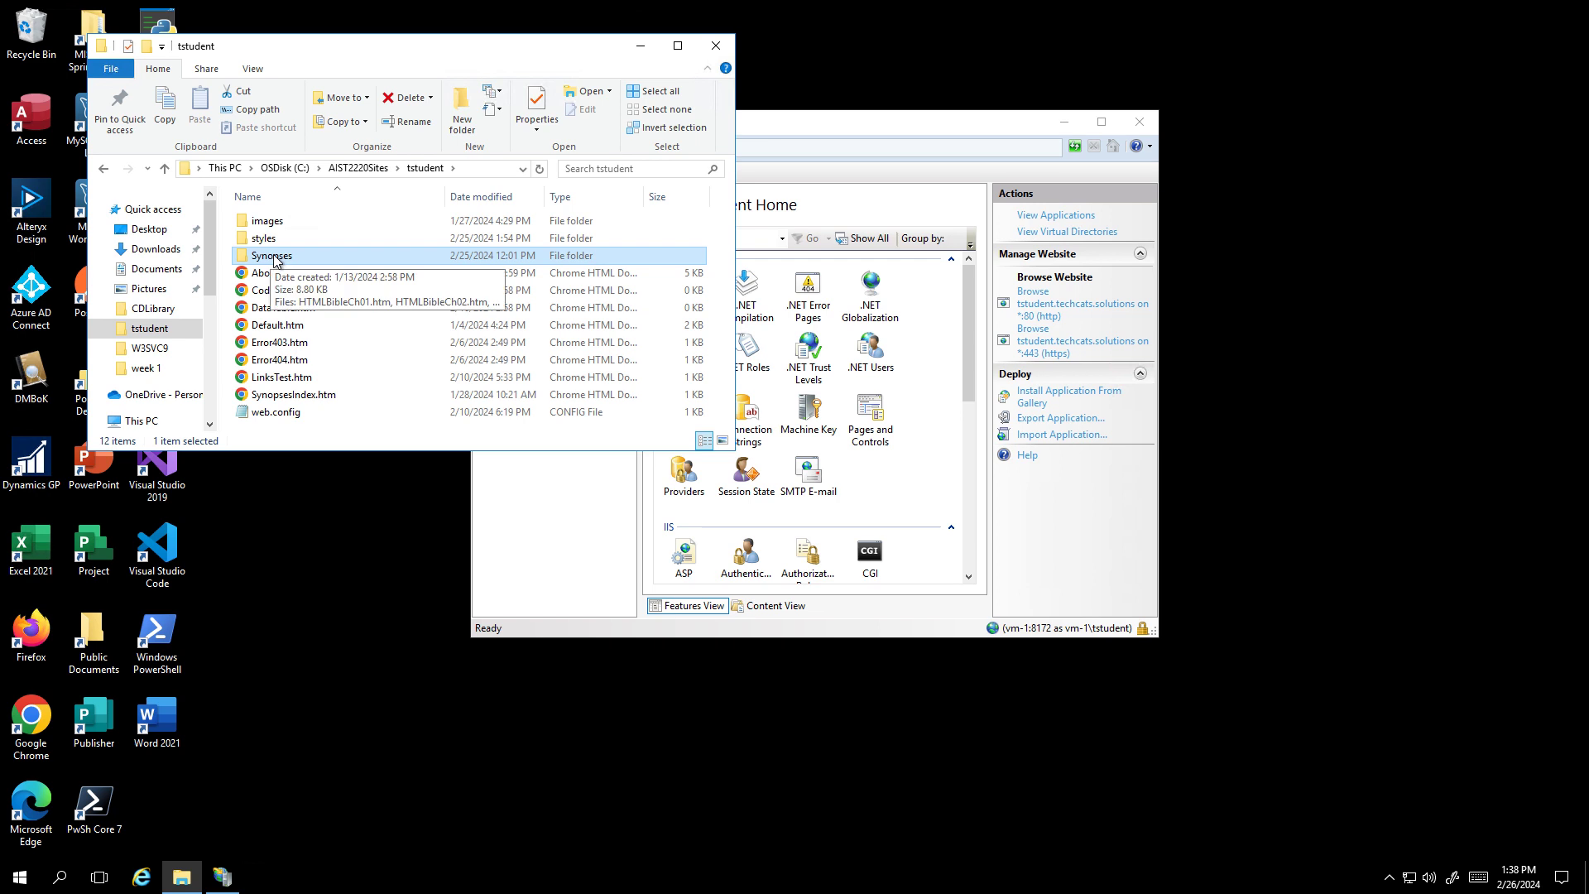
pyautogui.click(904, 123)
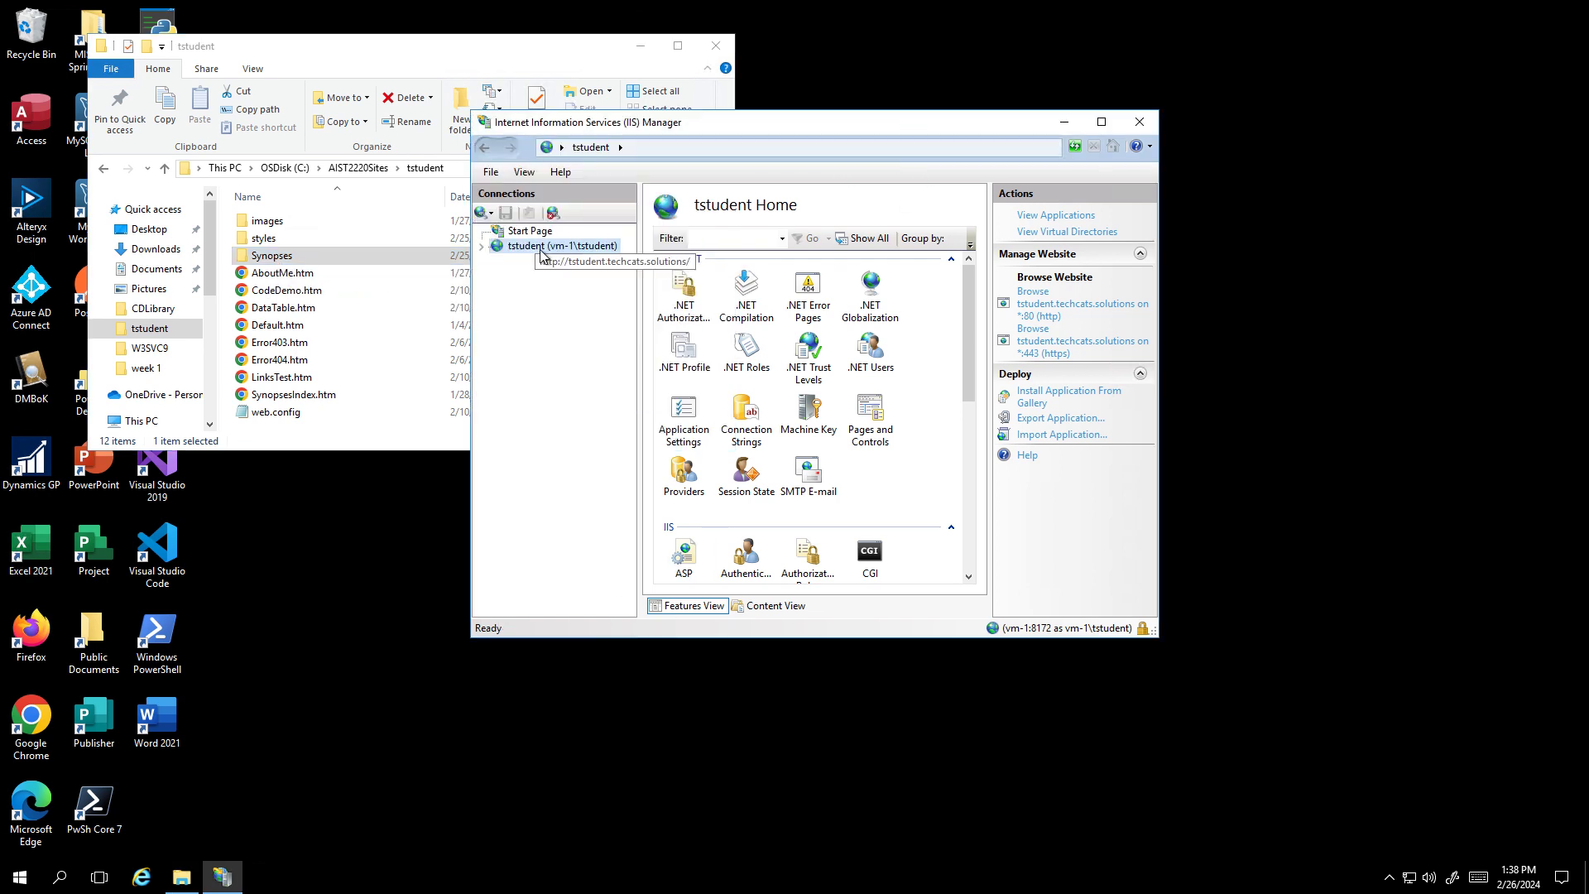
# - Expand the tstudent site in Connections and select its Synopses folder to view its IIS features
pyautogui.click(484, 247)
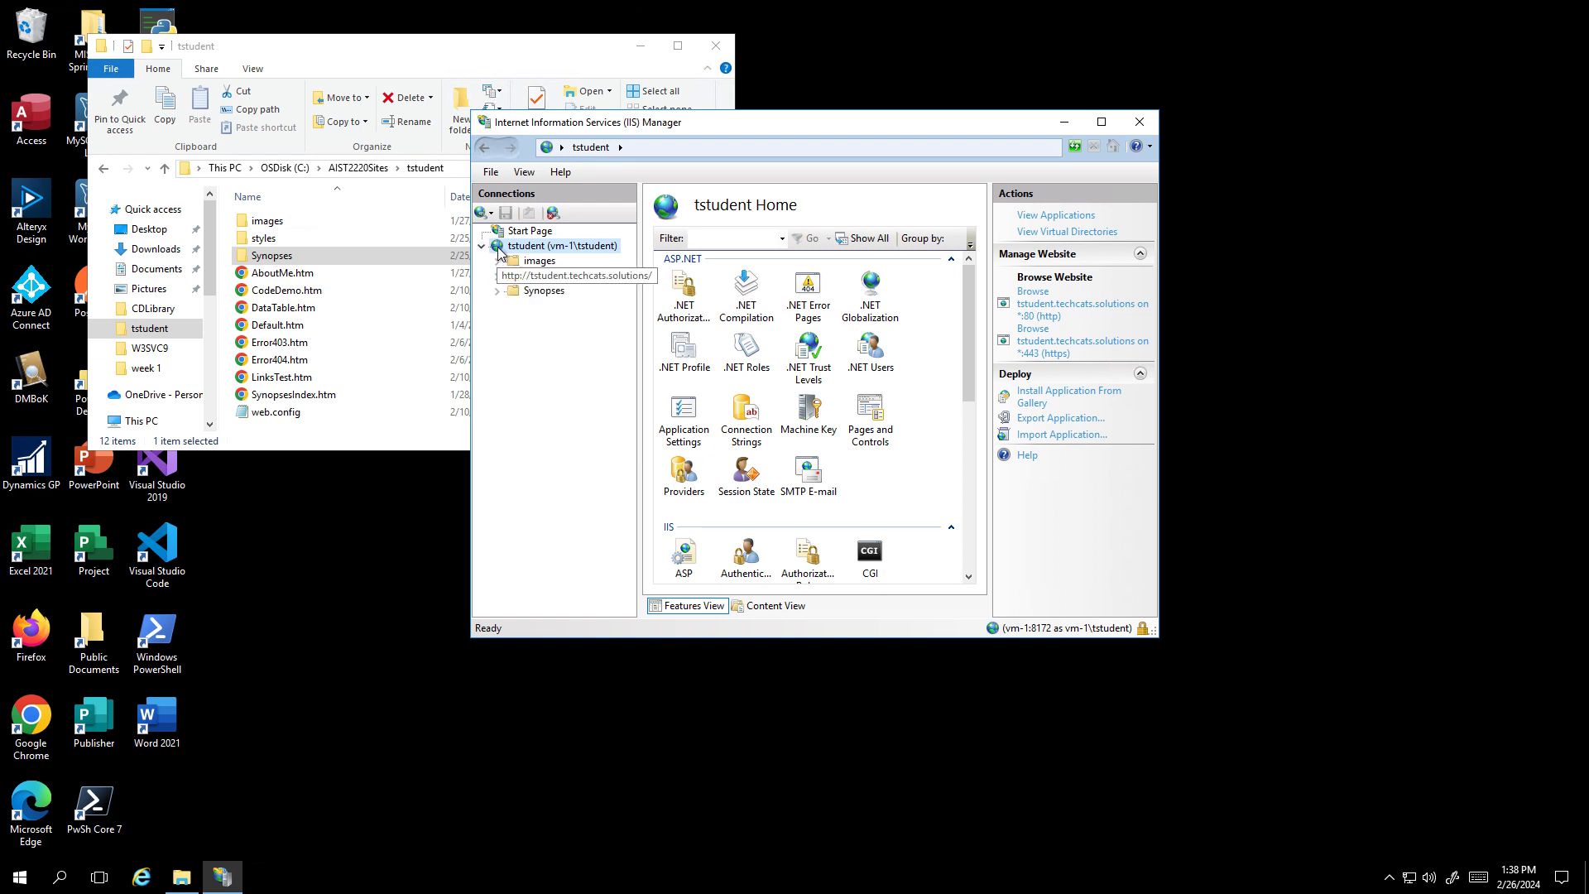
pyautogui.click(560, 293)
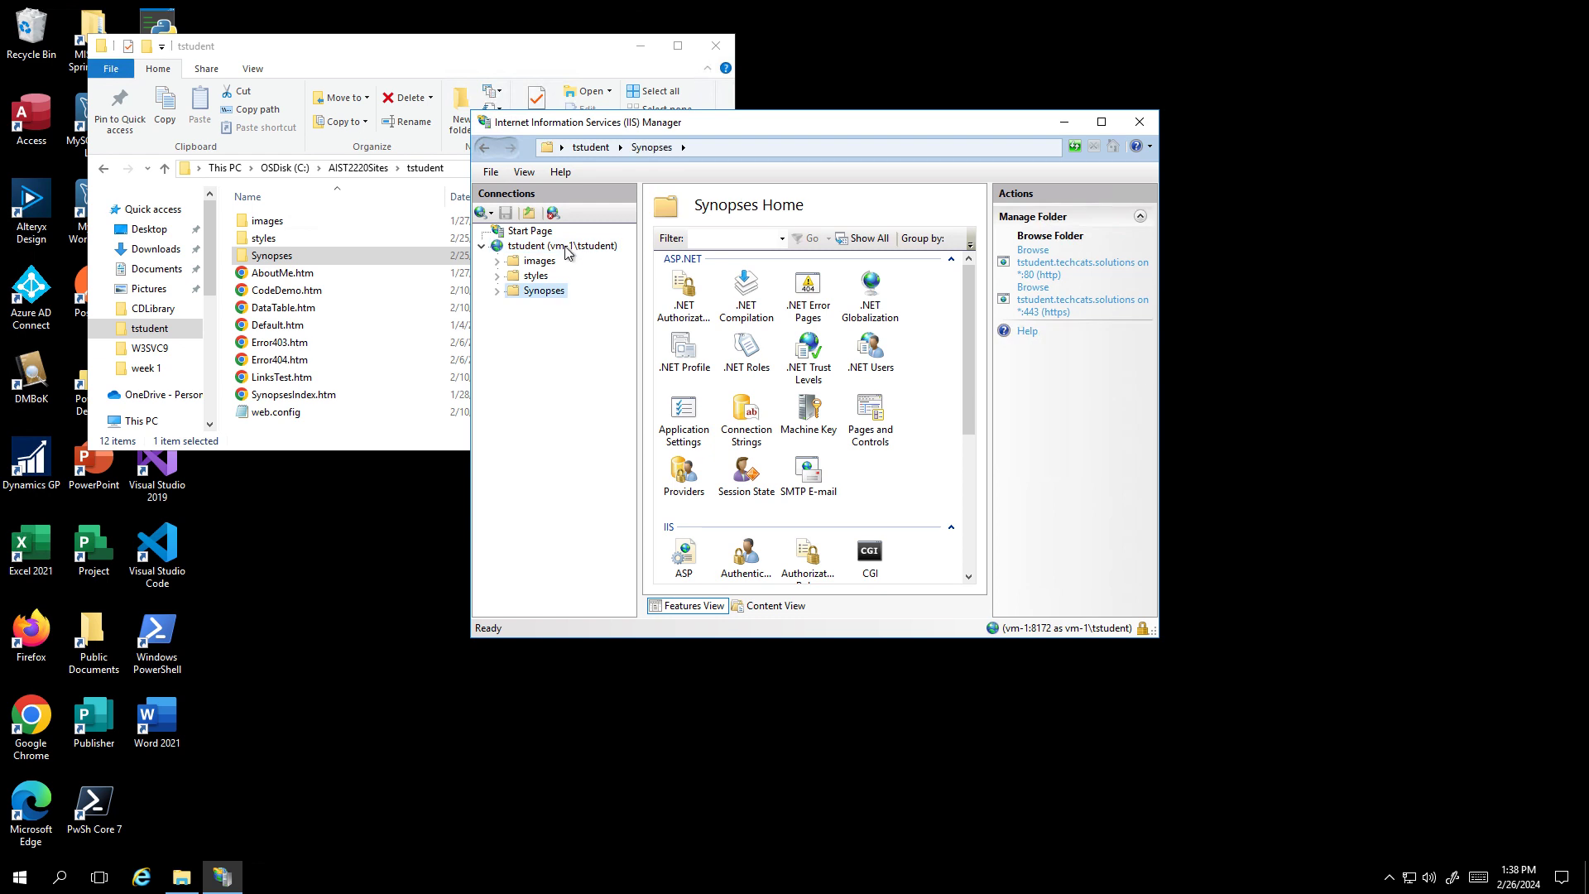
pyautogui.click(568, 248)
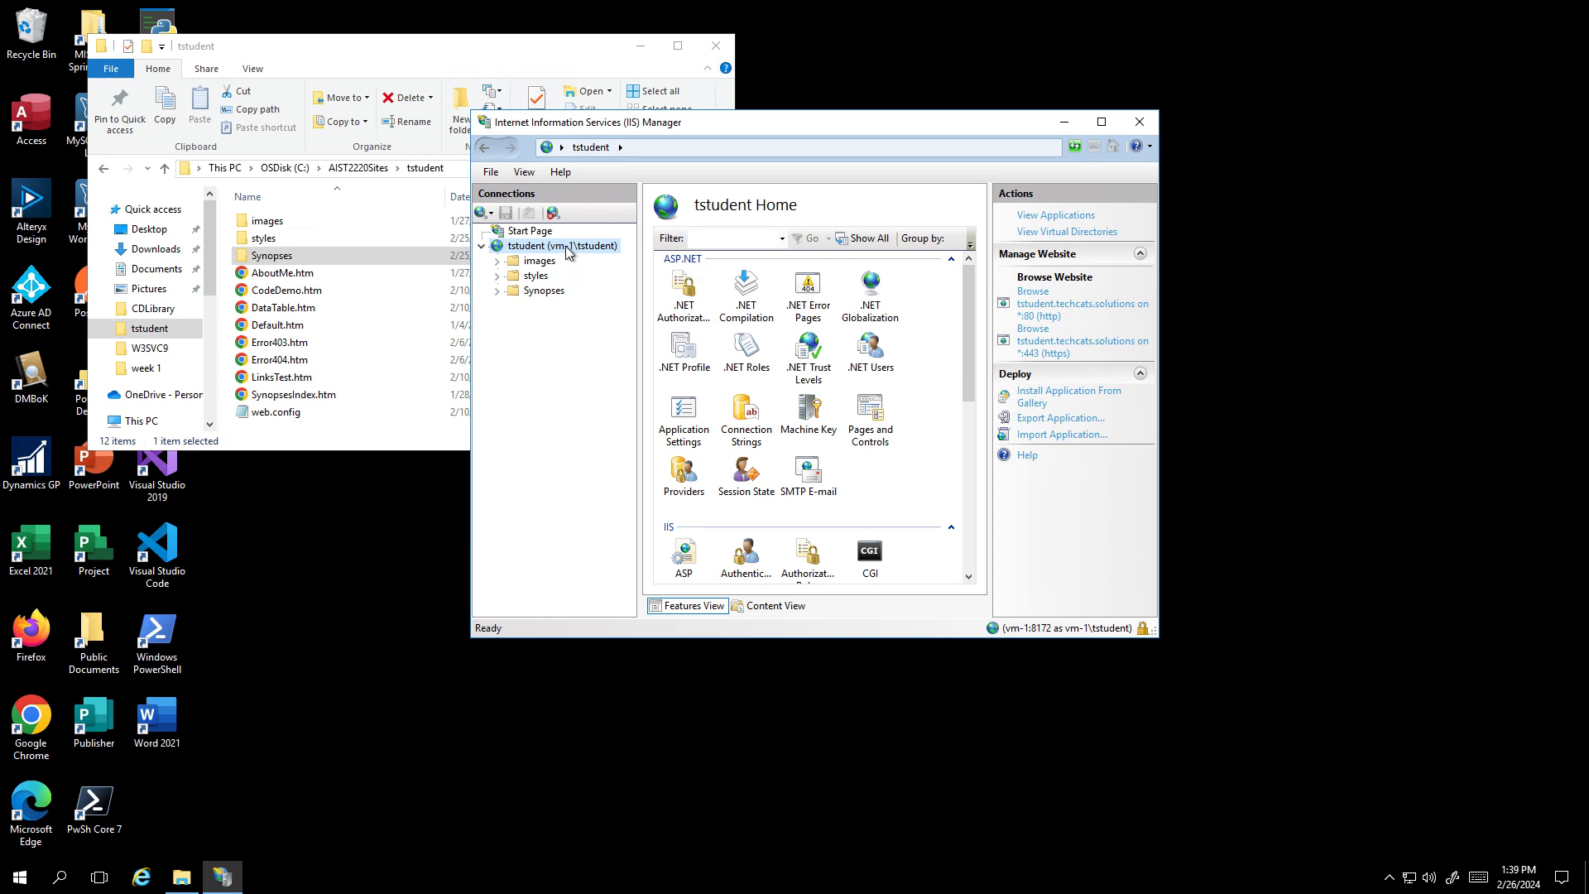
pyautogui.click(554, 293)
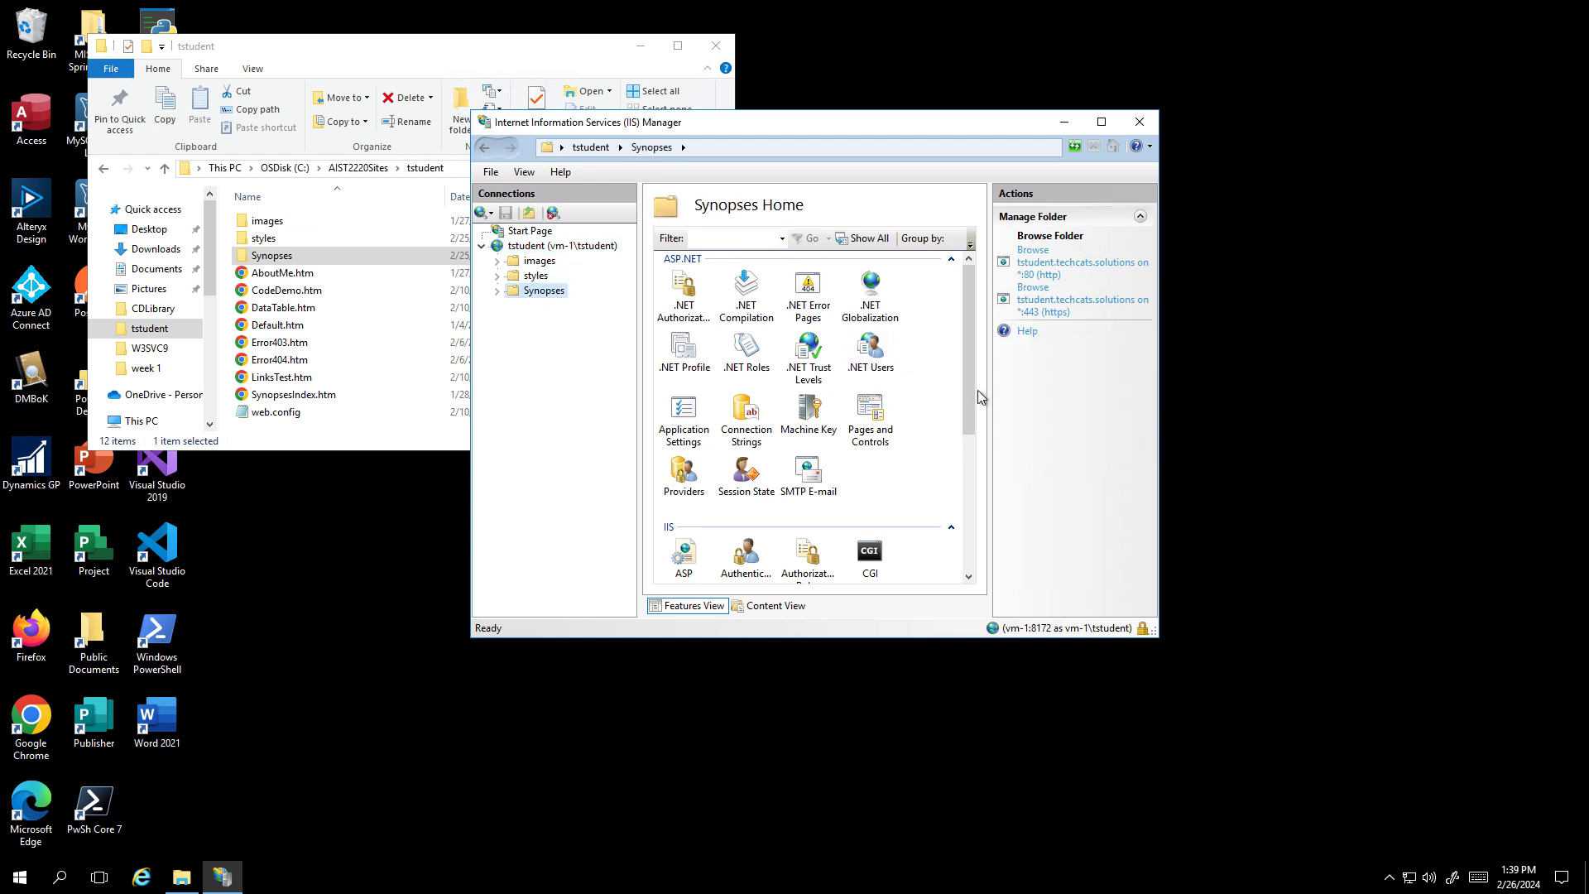
pyautogui.scroll(-3, 969, 402)
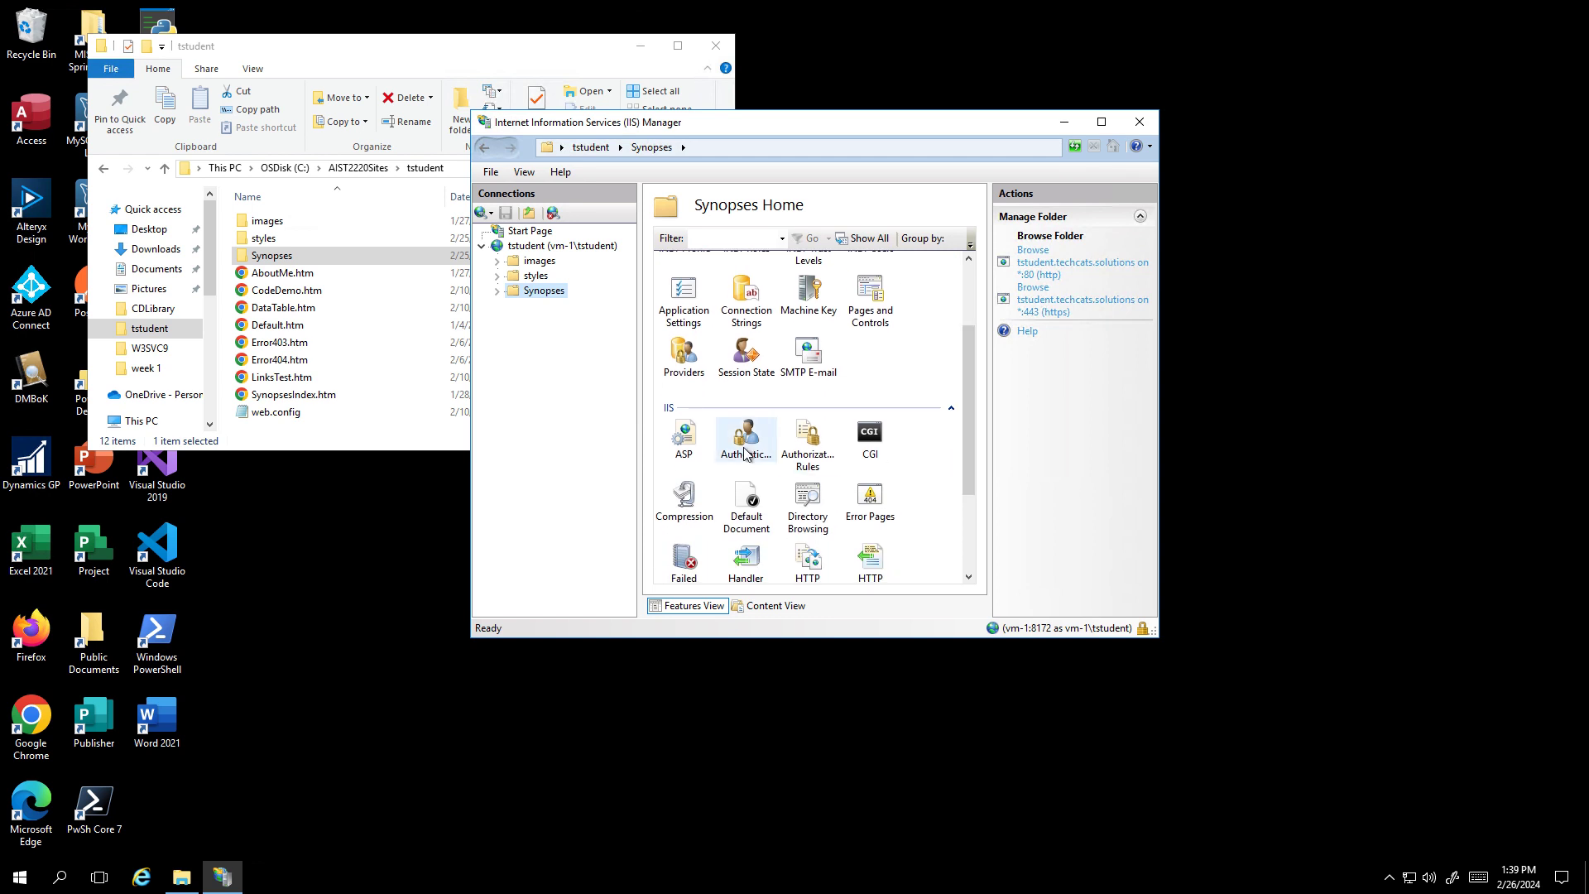
# - Open the Synopses Authentication feature and disable Anonymous Authentication
pyautogui.doubleClick(744, 443)
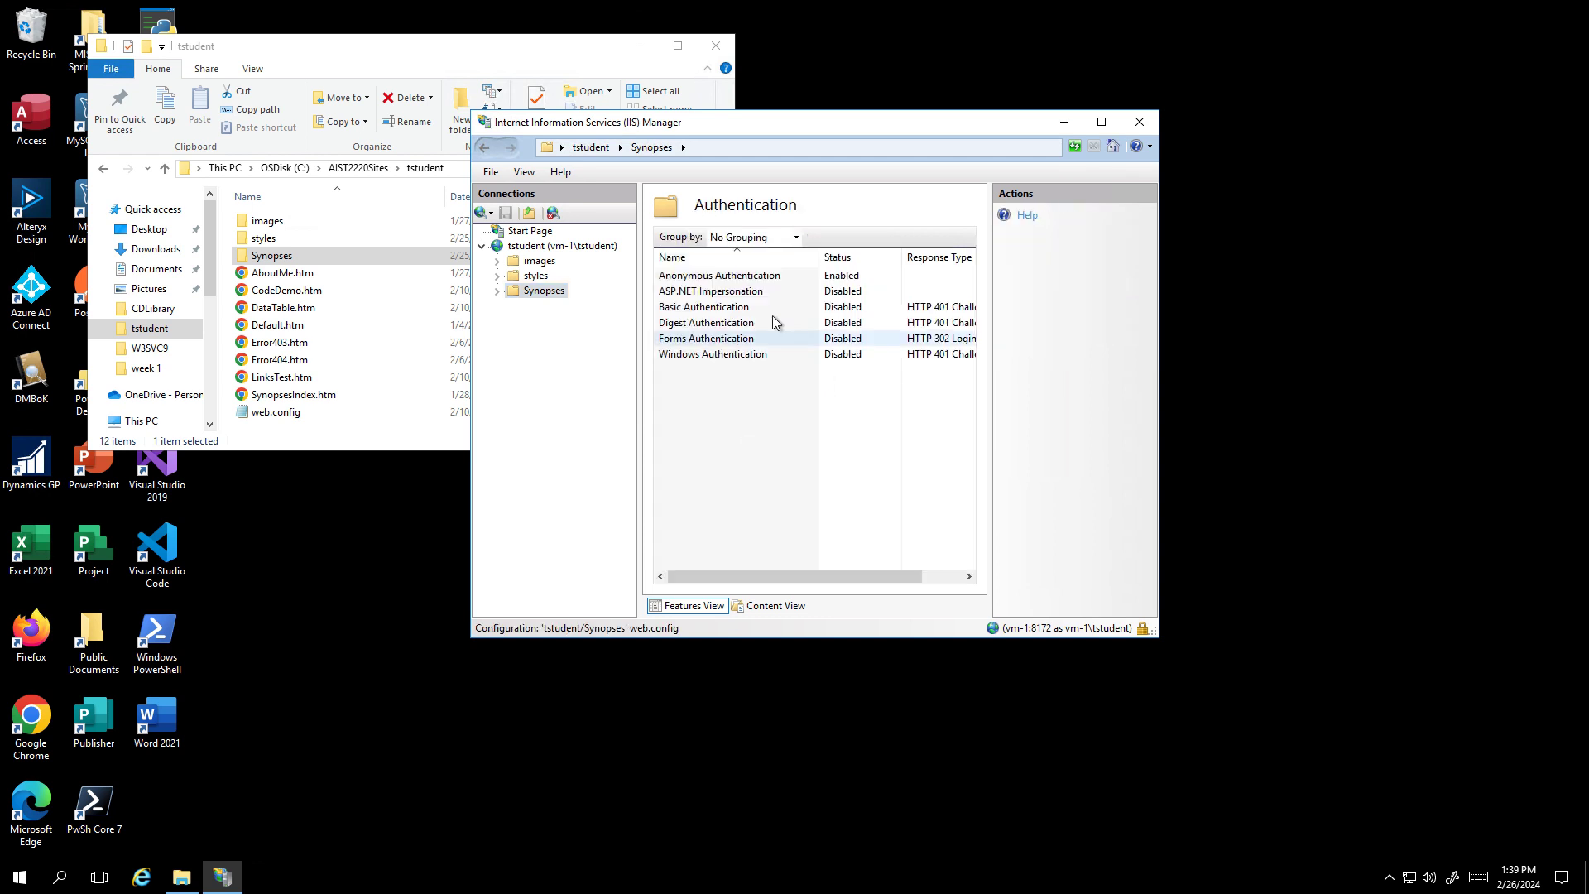
pyautogui.rightClick(732, 281)
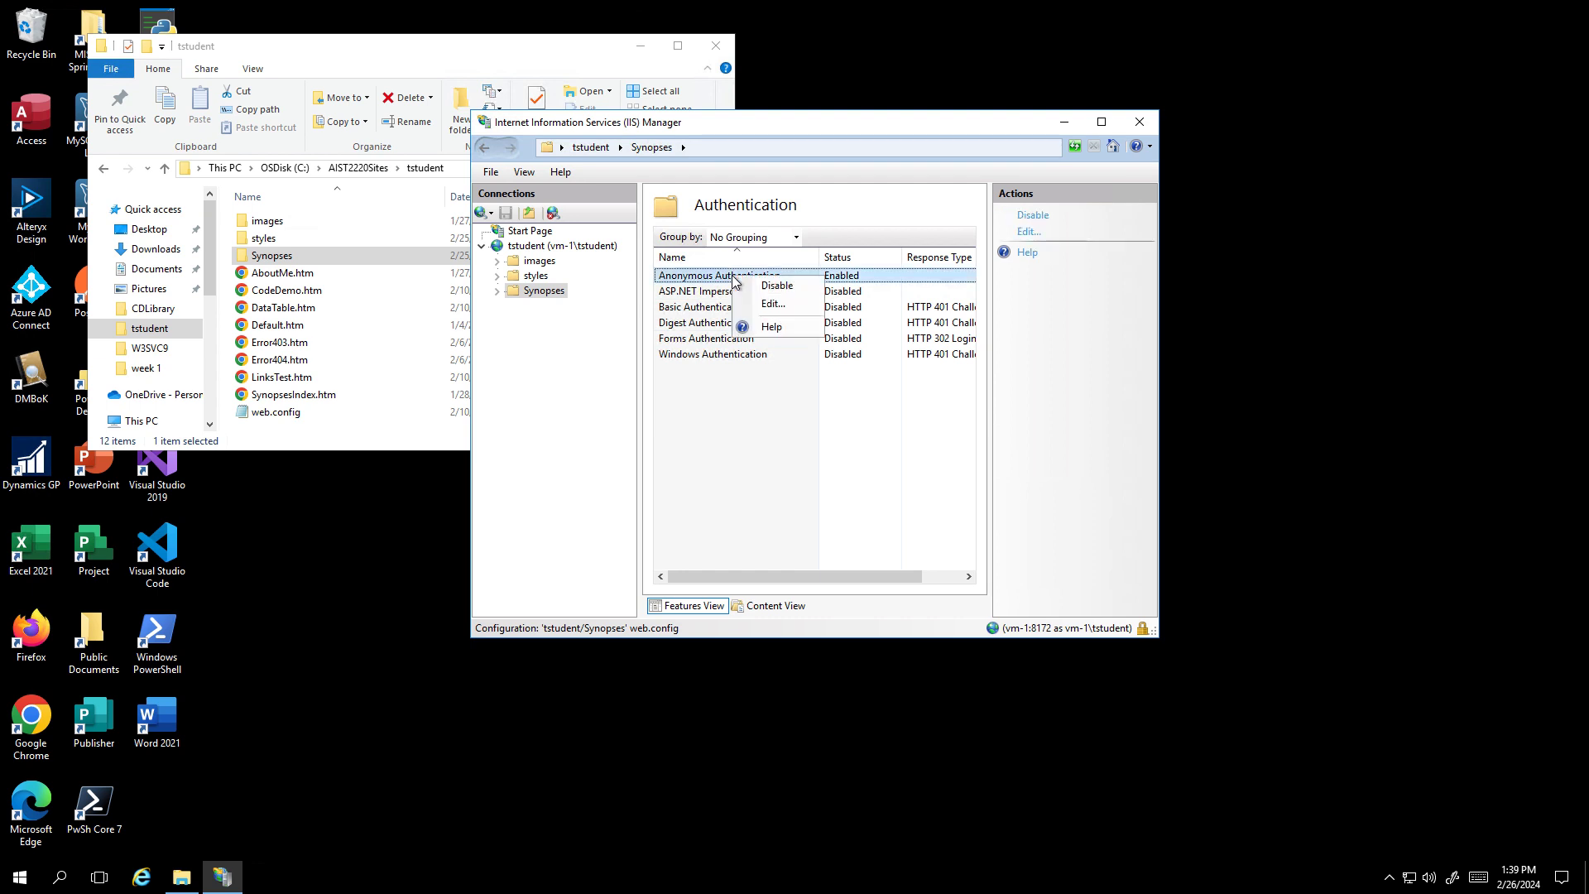
pyautogui.click(770, 295)
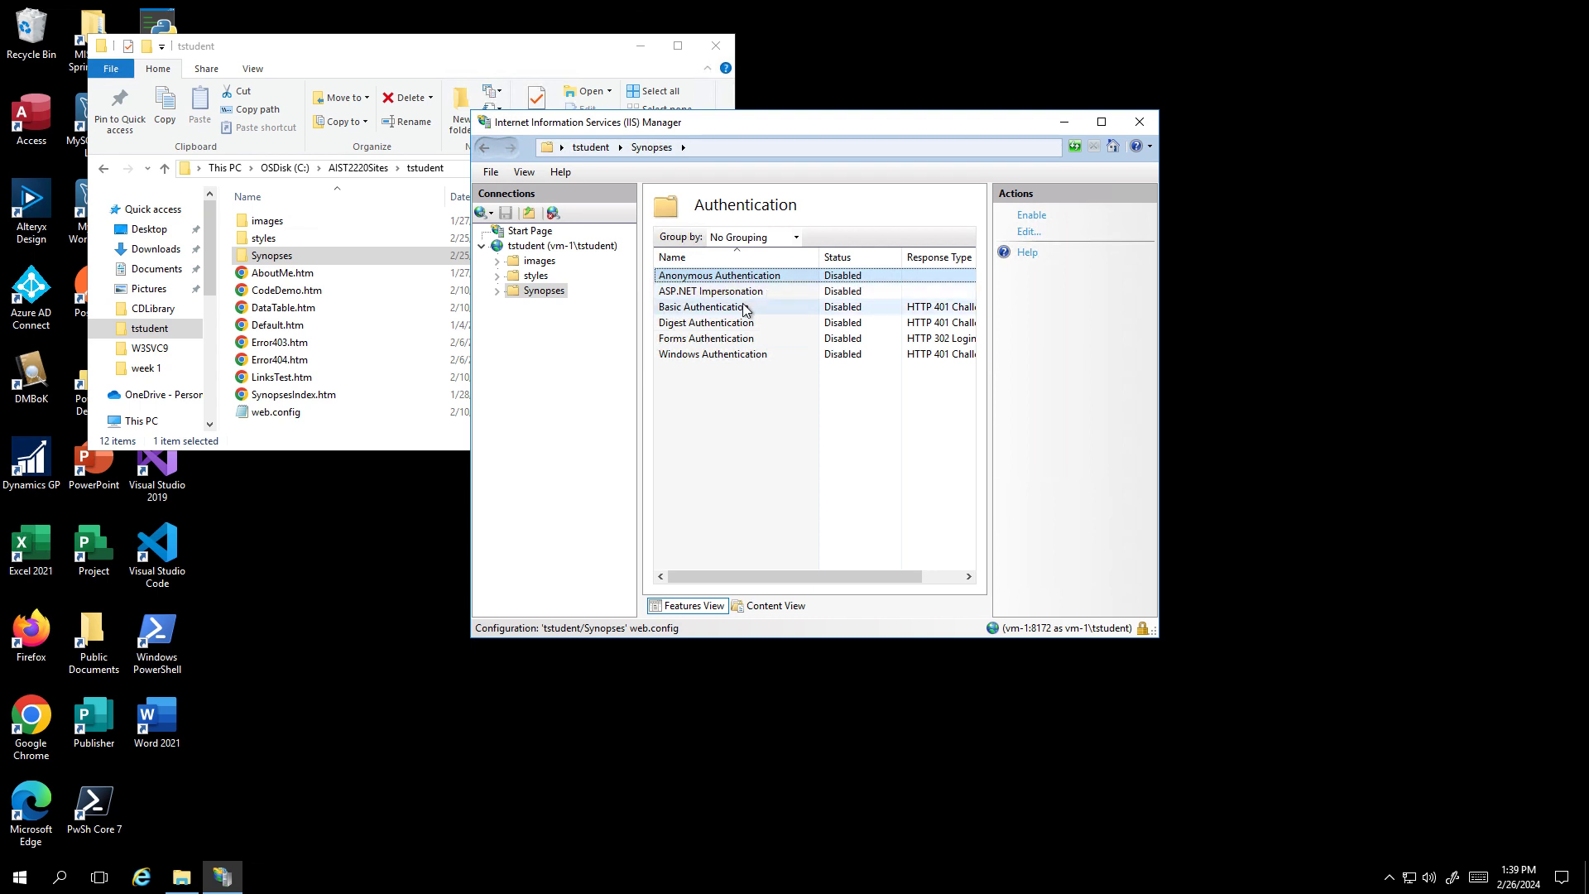
# - Enable Basic Authentication and Windows Authentication for the Synopses folder
pyautogui.click(744, 305)
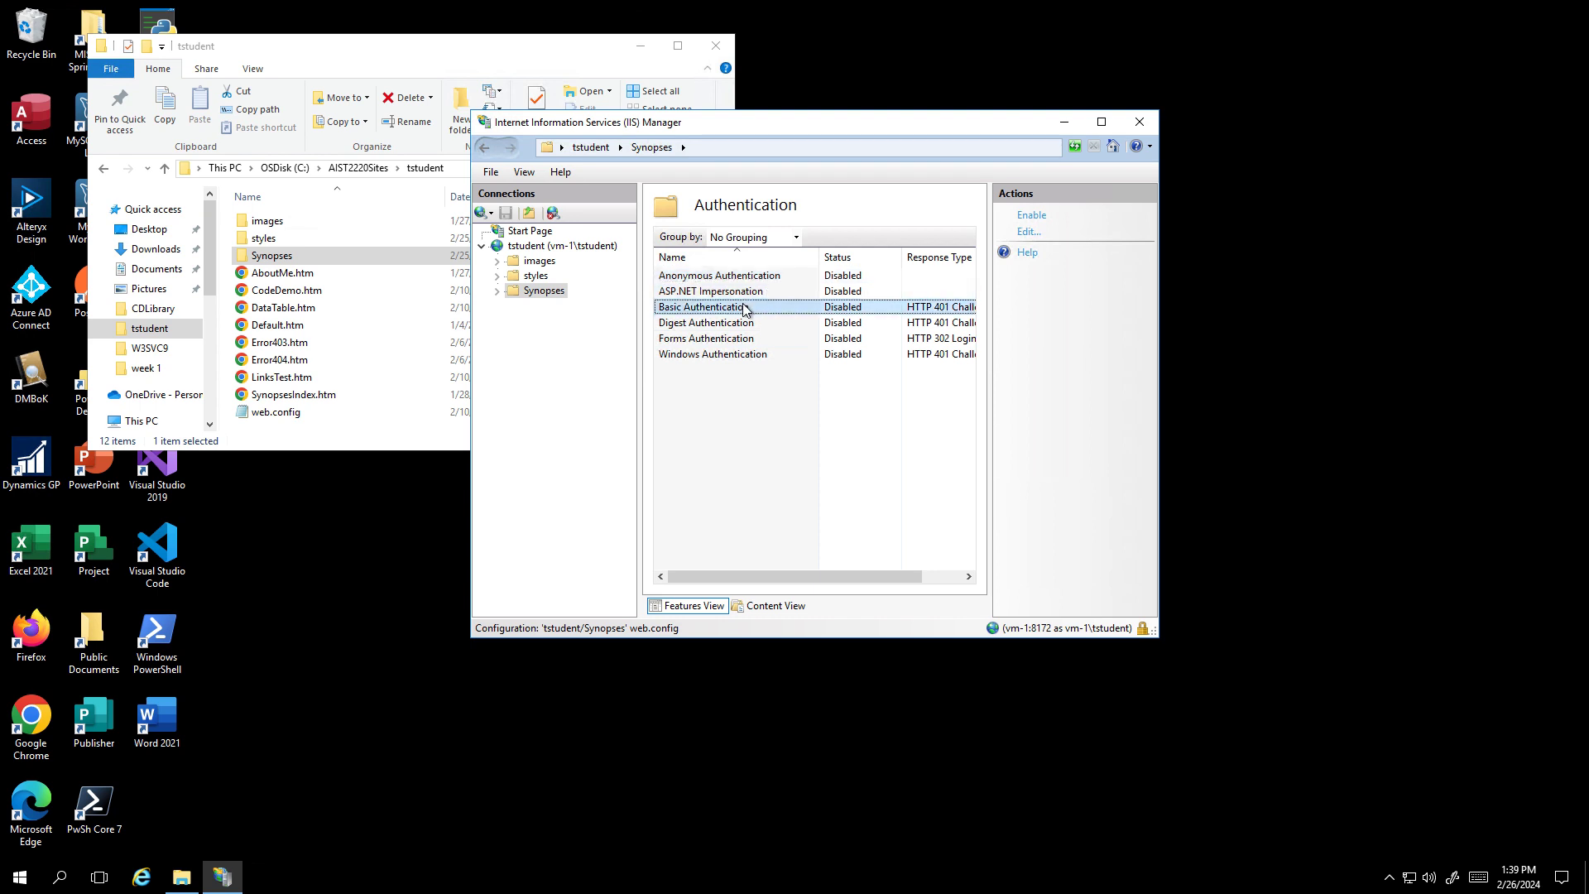
pyautogui.click(1032, 216)
pyautogui.click(857, 355)
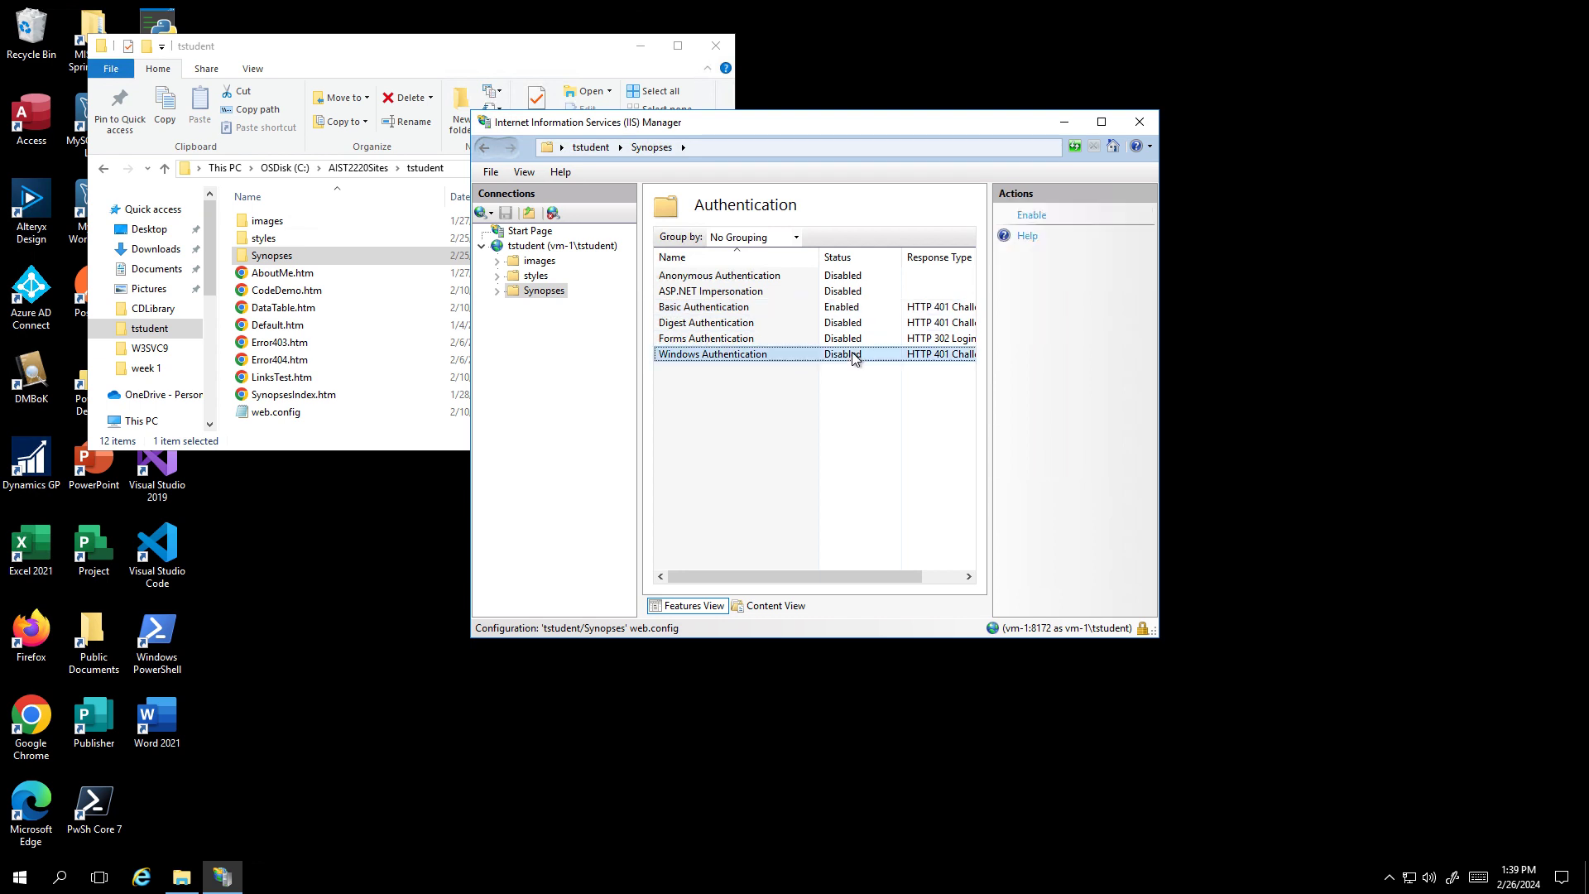
pyautogui.click(1032, 216)
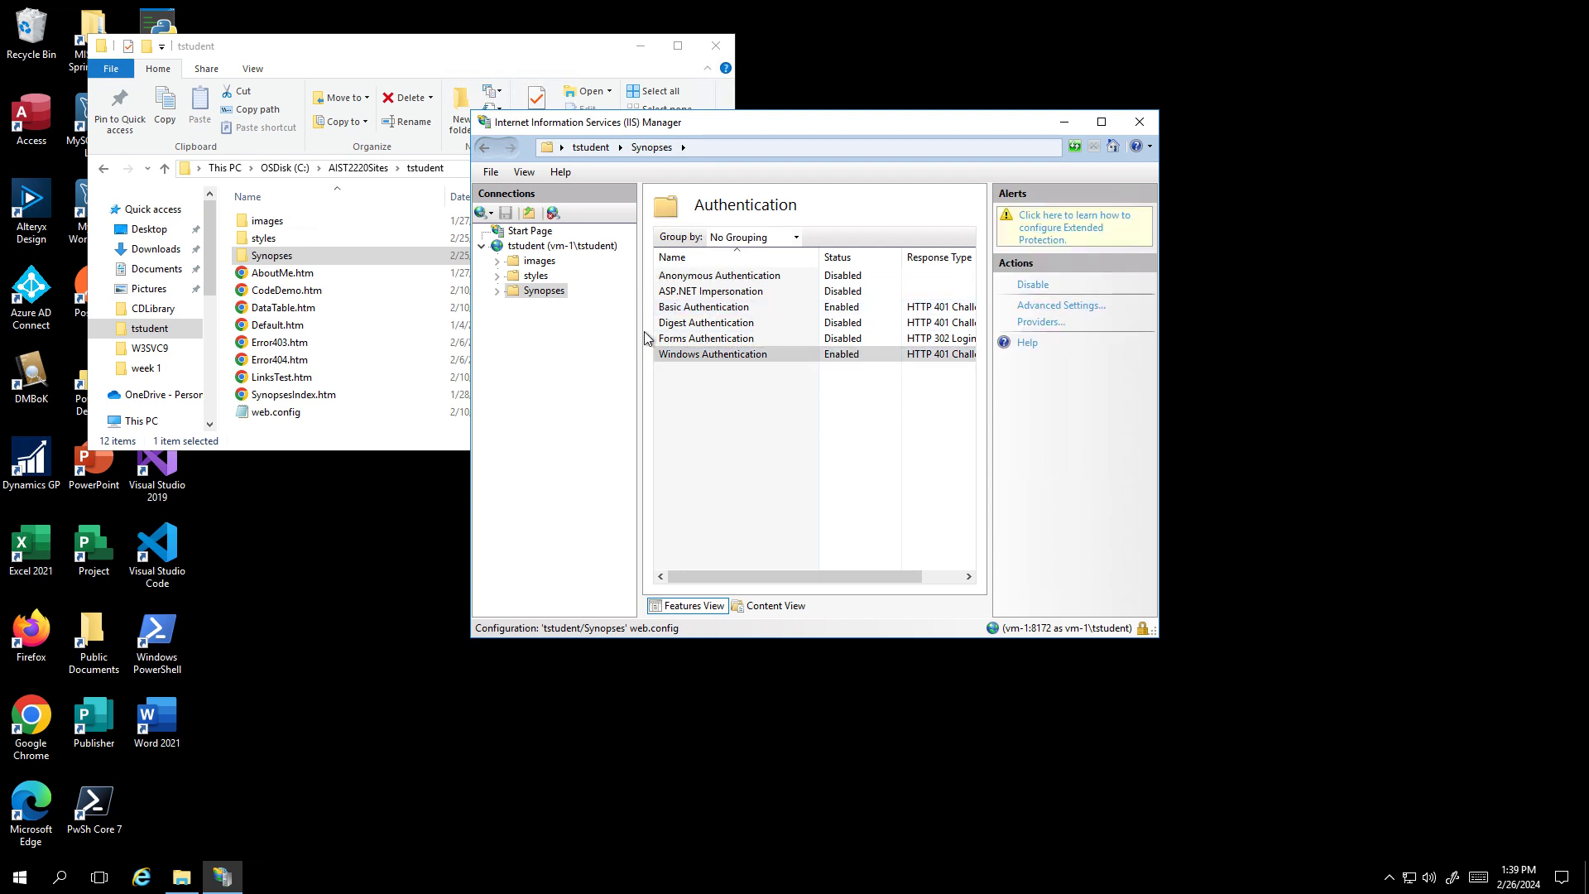
pyautogui.click(672, 356)
# - Open the Synopses folder's Security properties and review the student account's and Administrators' permissions
pyautogui.rightClick(286, 258)
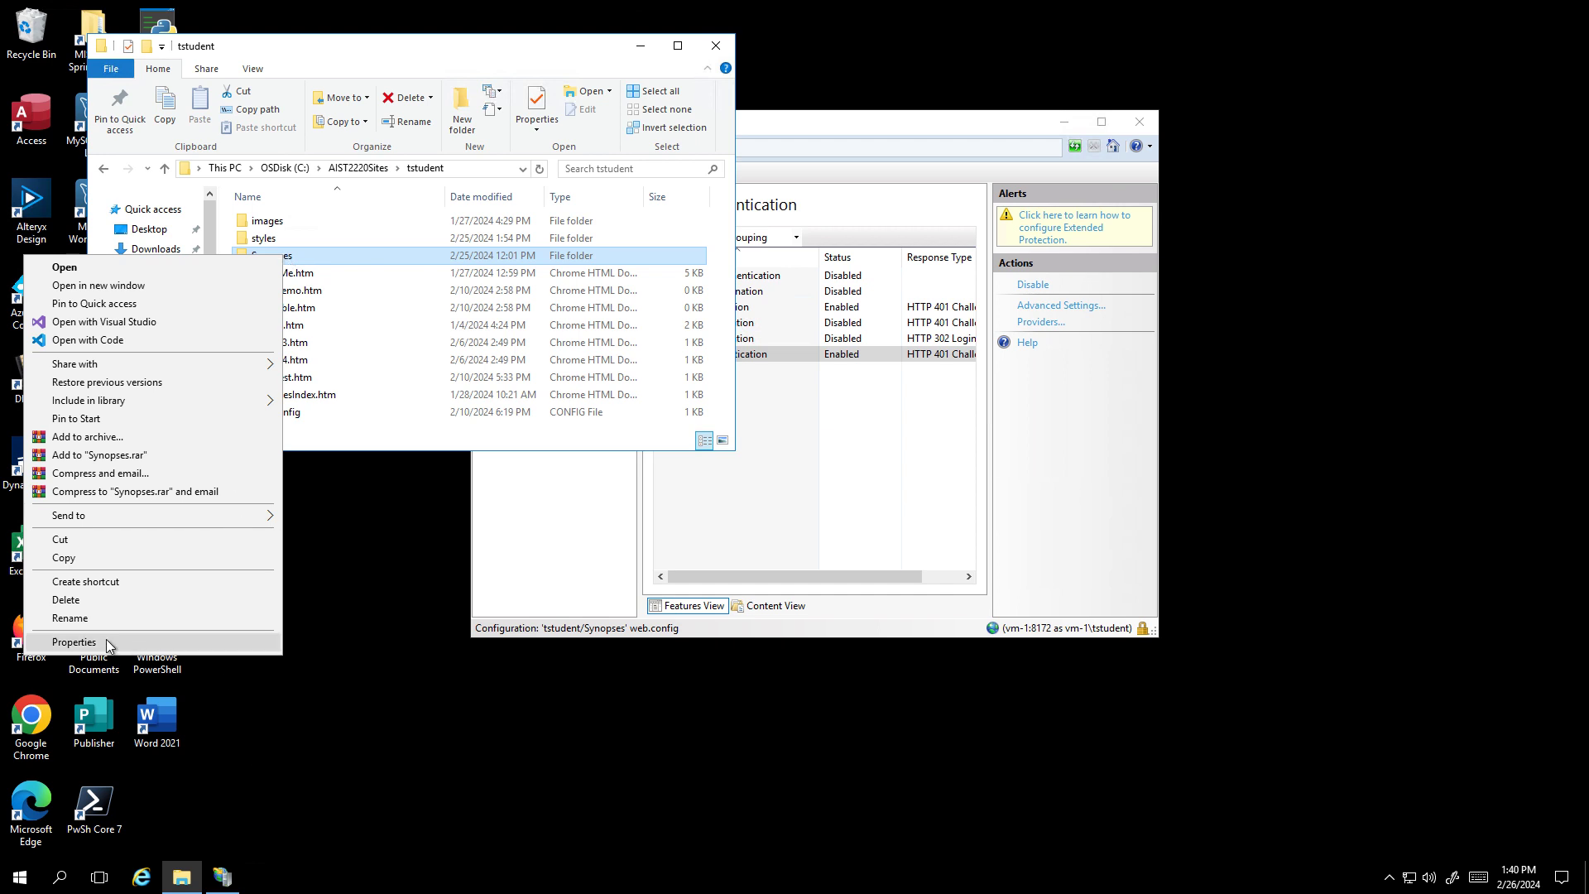
pyautogui.click(74, 642)
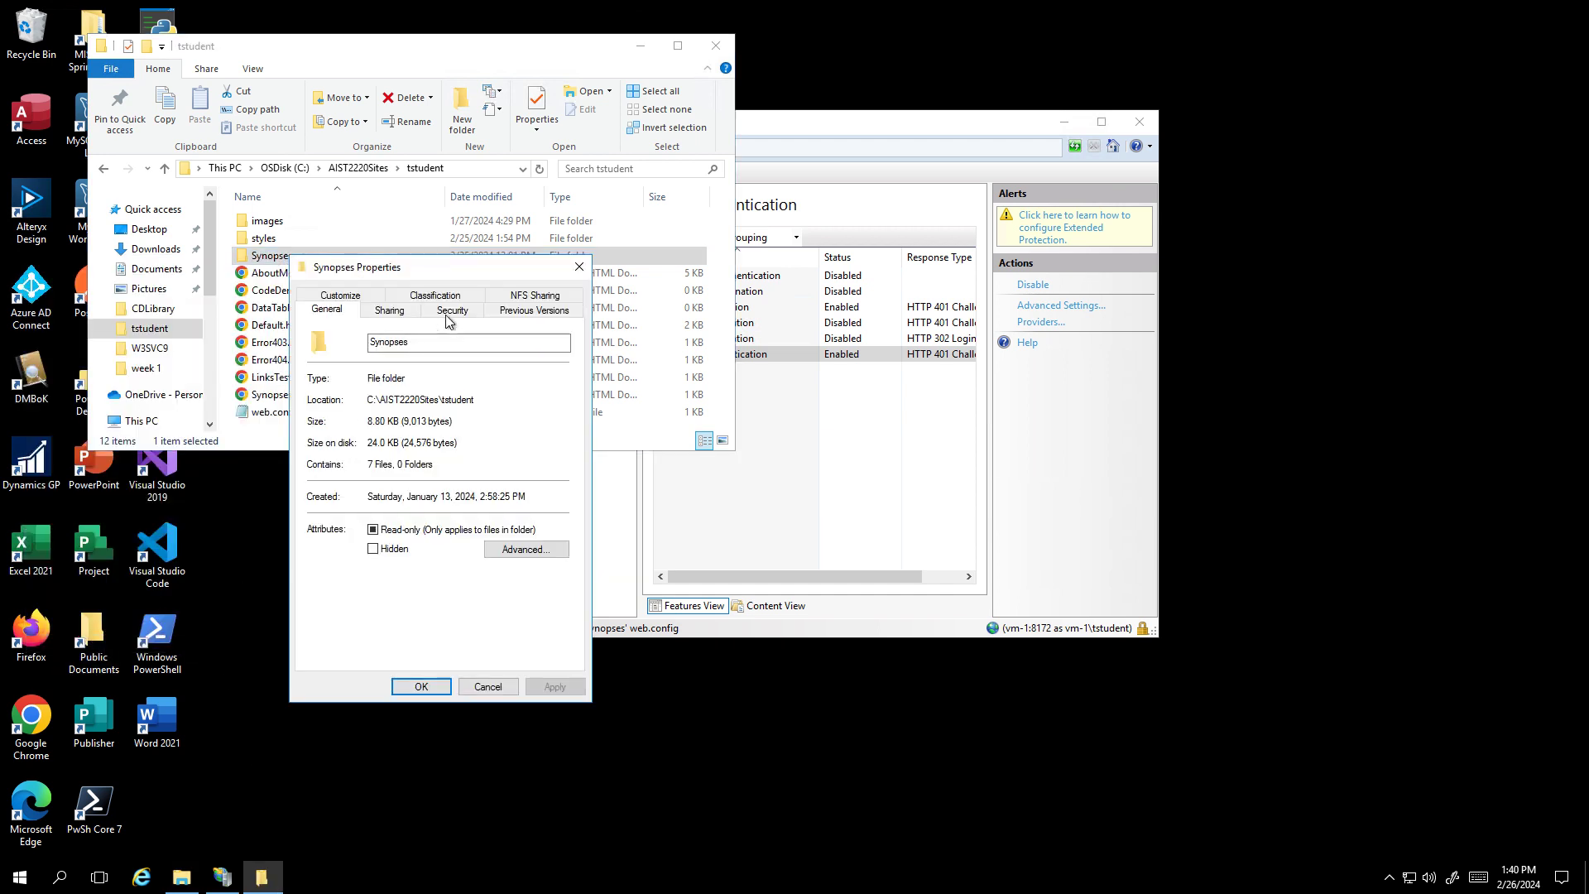
pyautogui.click(448, 312)
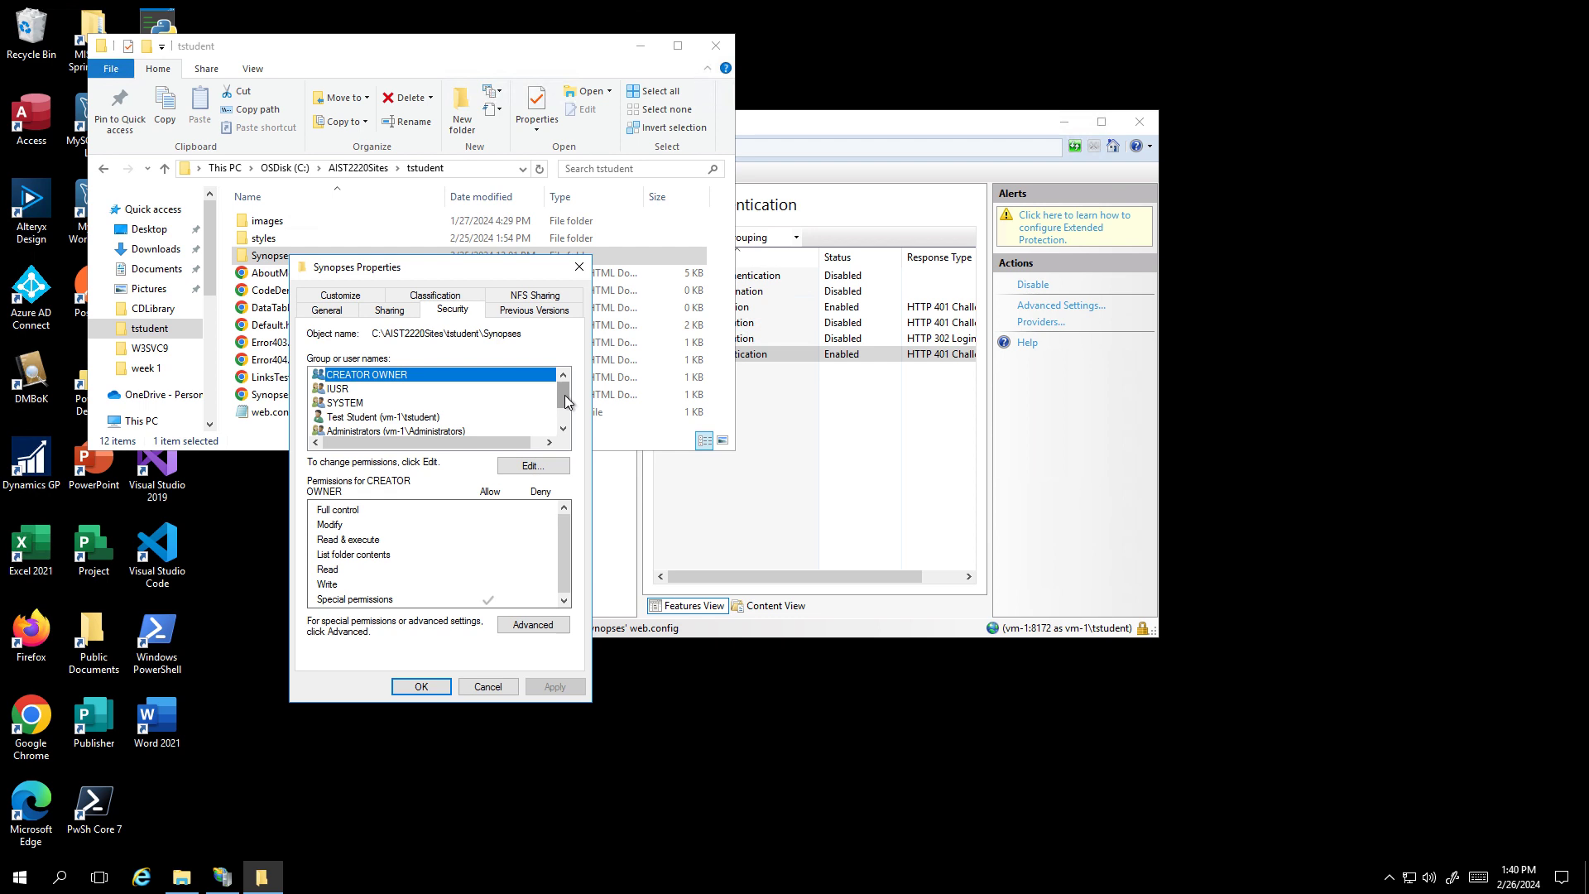
pyautogui.moveTo(567, 401)
pyautogui.mouseDown()
pyautogui.moveTo(568, 418)
pyautogui.moveTo(565, 384)
pyautogui.mouseUp()
pyautogui.click(558, 423)
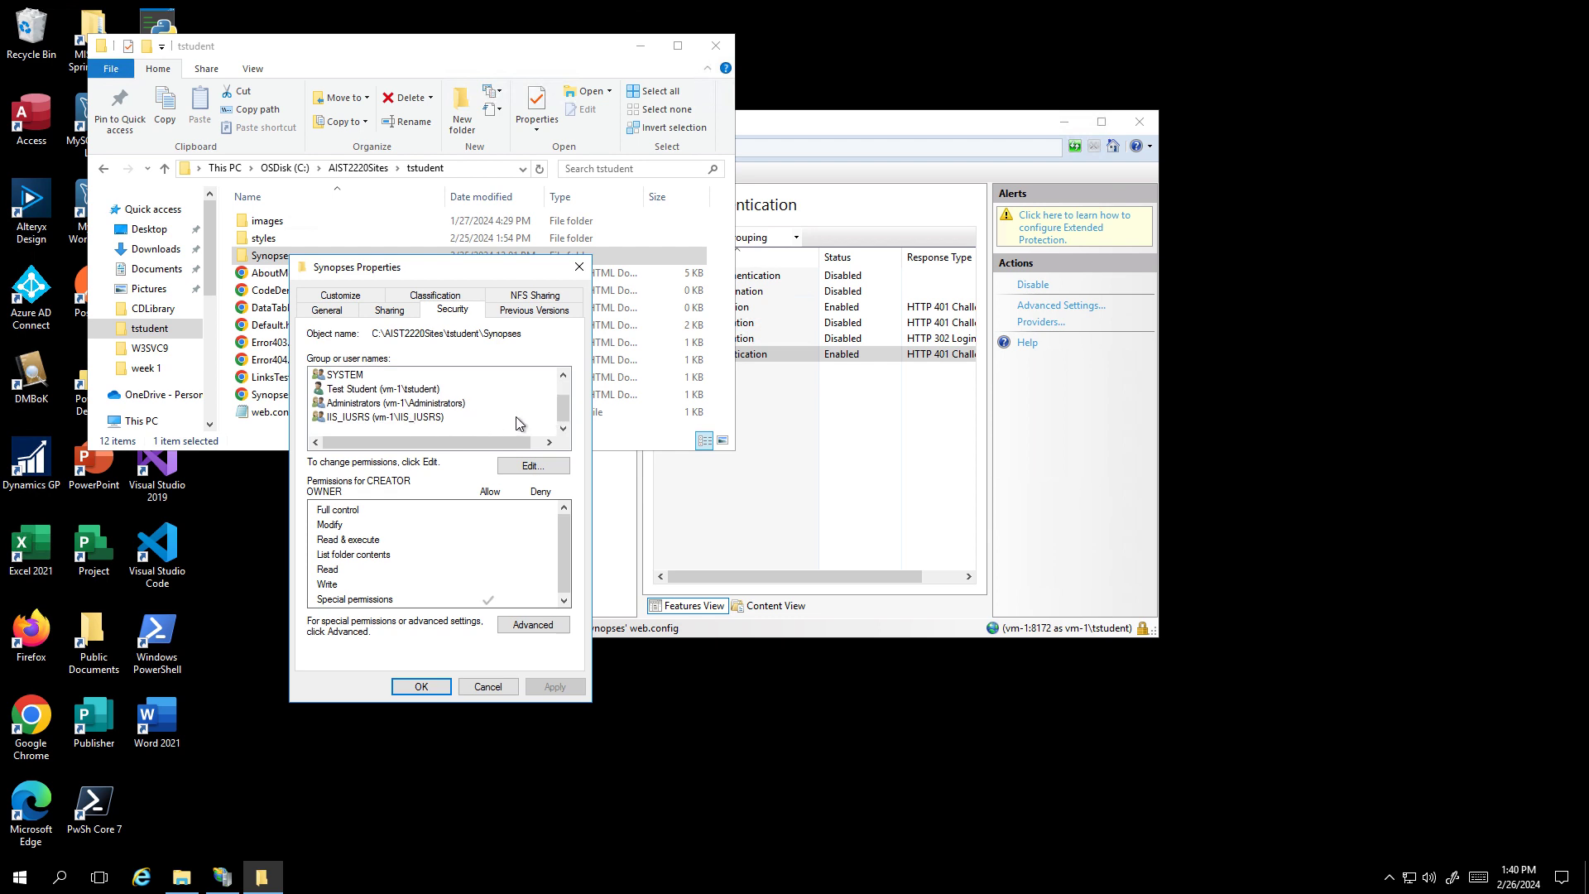
pyautogui.click(434, 391)
pyautogui.click(441, 402)
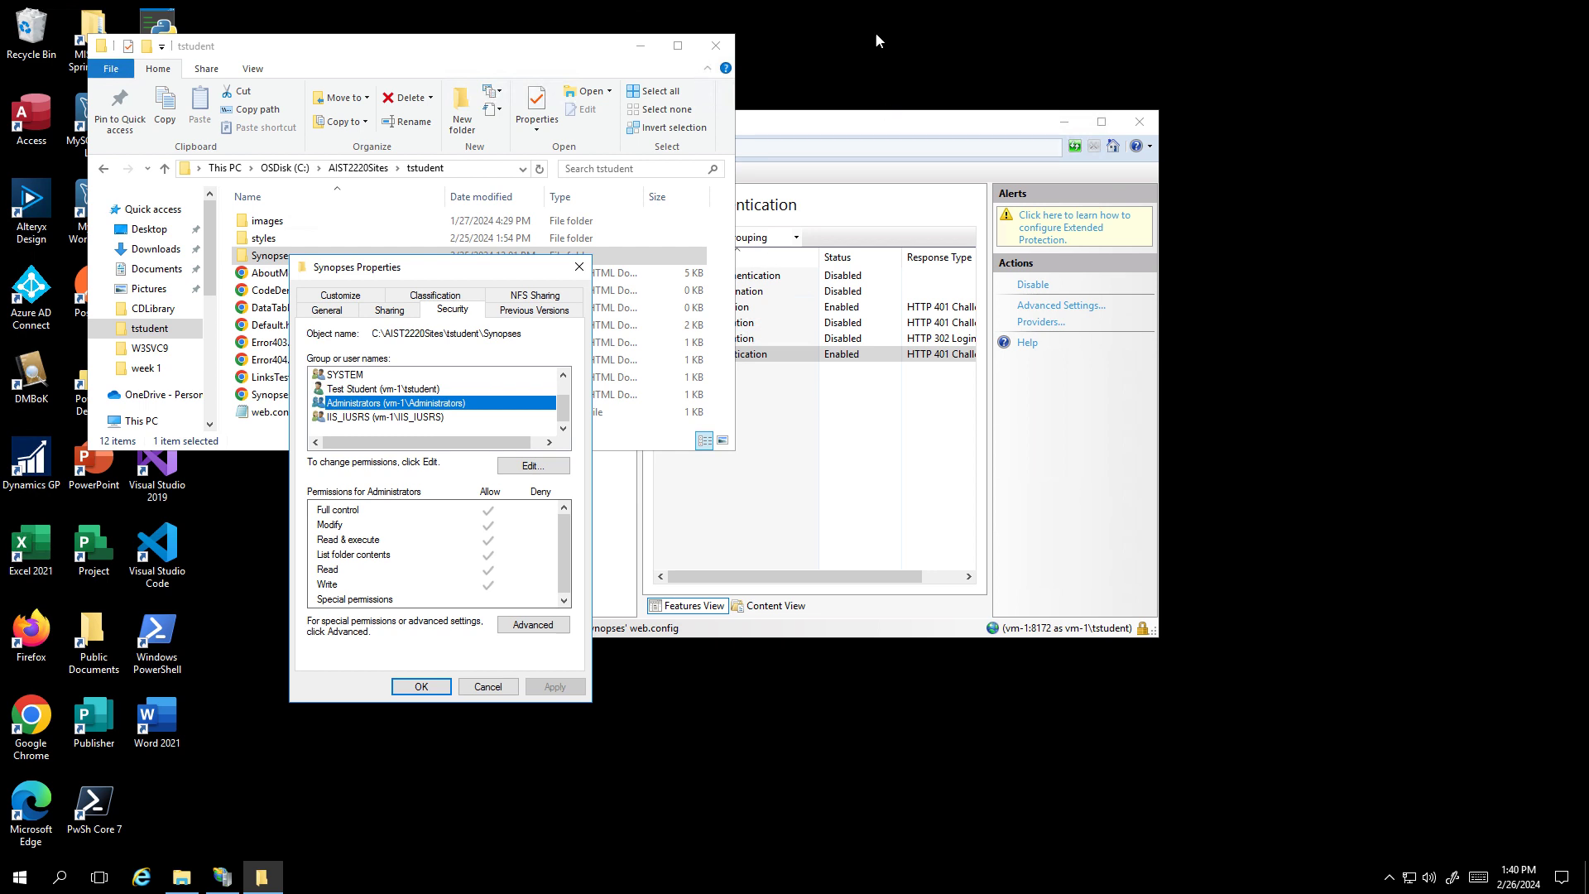
# - Load the copied synopsis page address in a new Chrome Incognito window
pyautogui.click(981, 17)
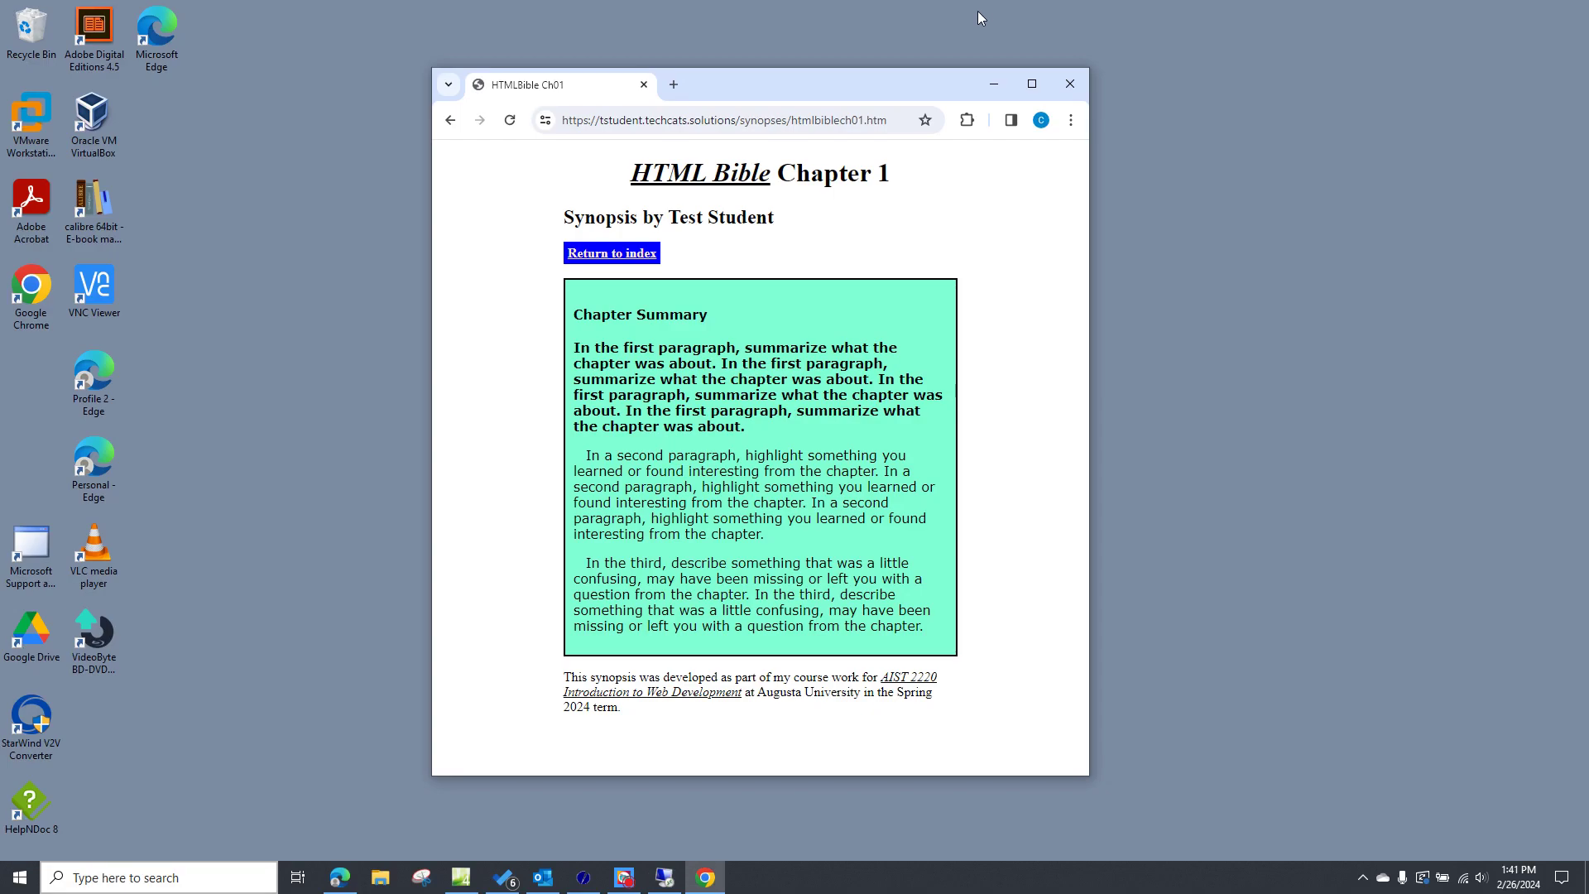
pyautogui.moveTo(851, 121); pyautogui.dragTo(846, 120)
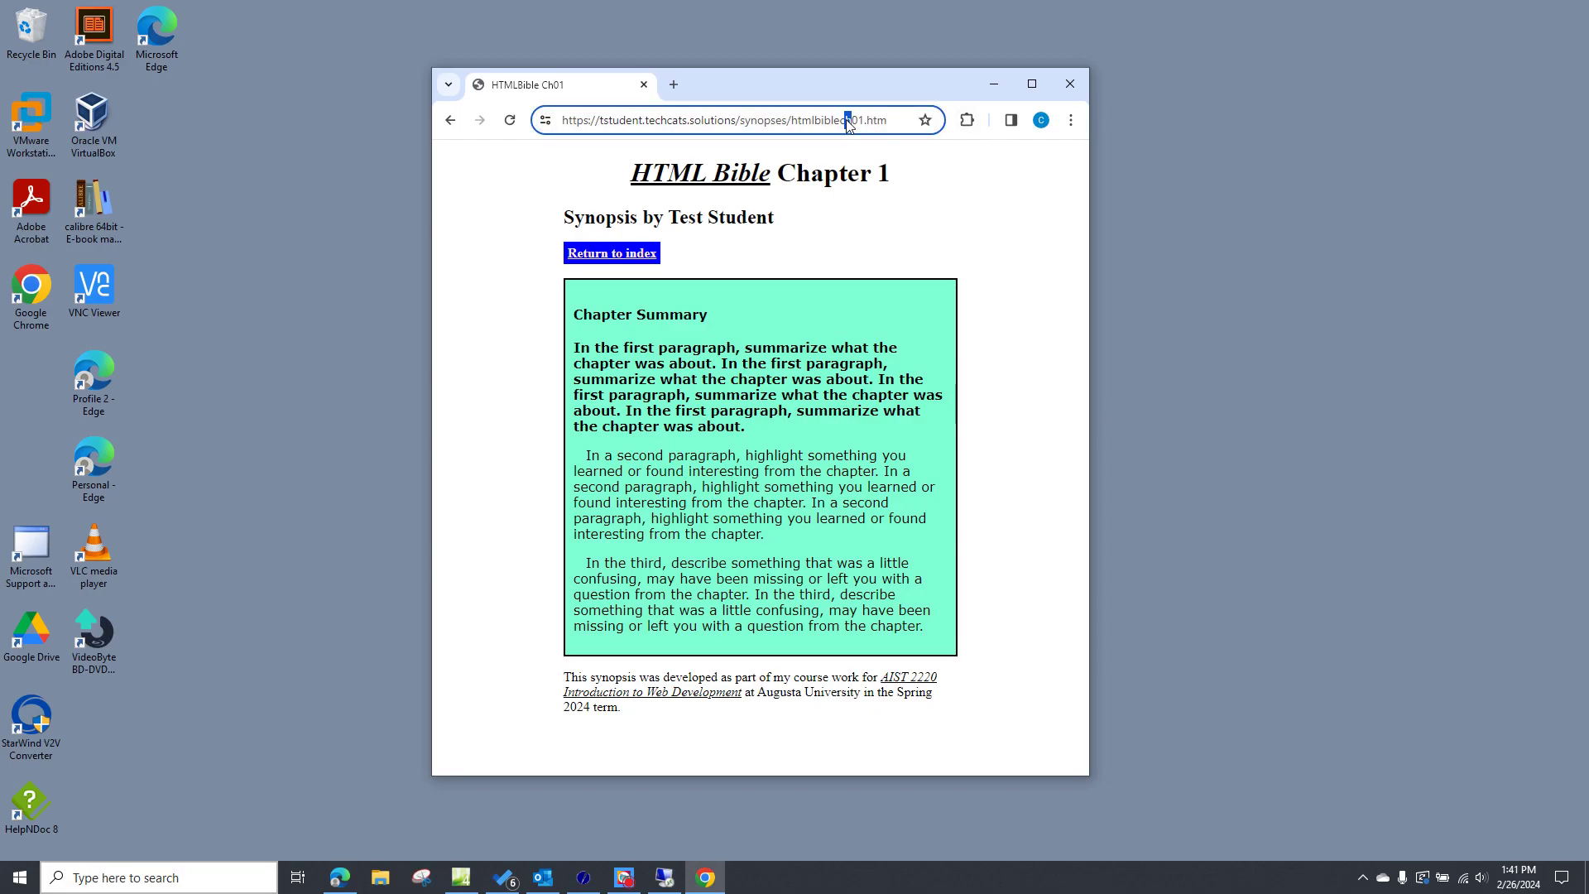
pyautogui.hotkey('ctrl', 'a')
pyautogui.hotkey('ctrl', 'c')
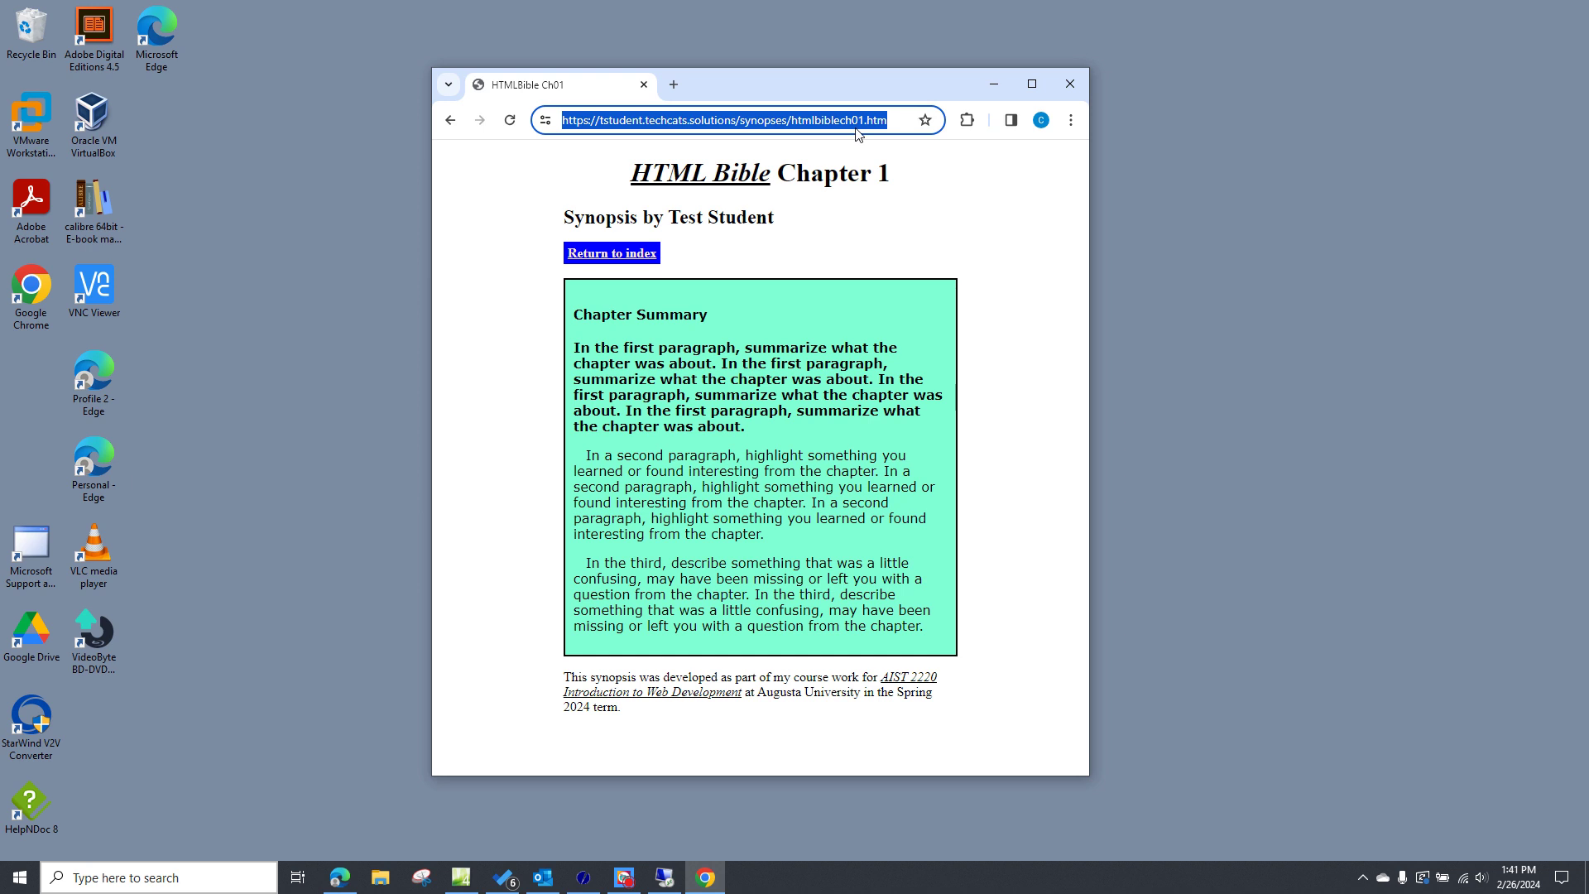
pyautogui.click(1073, 124)
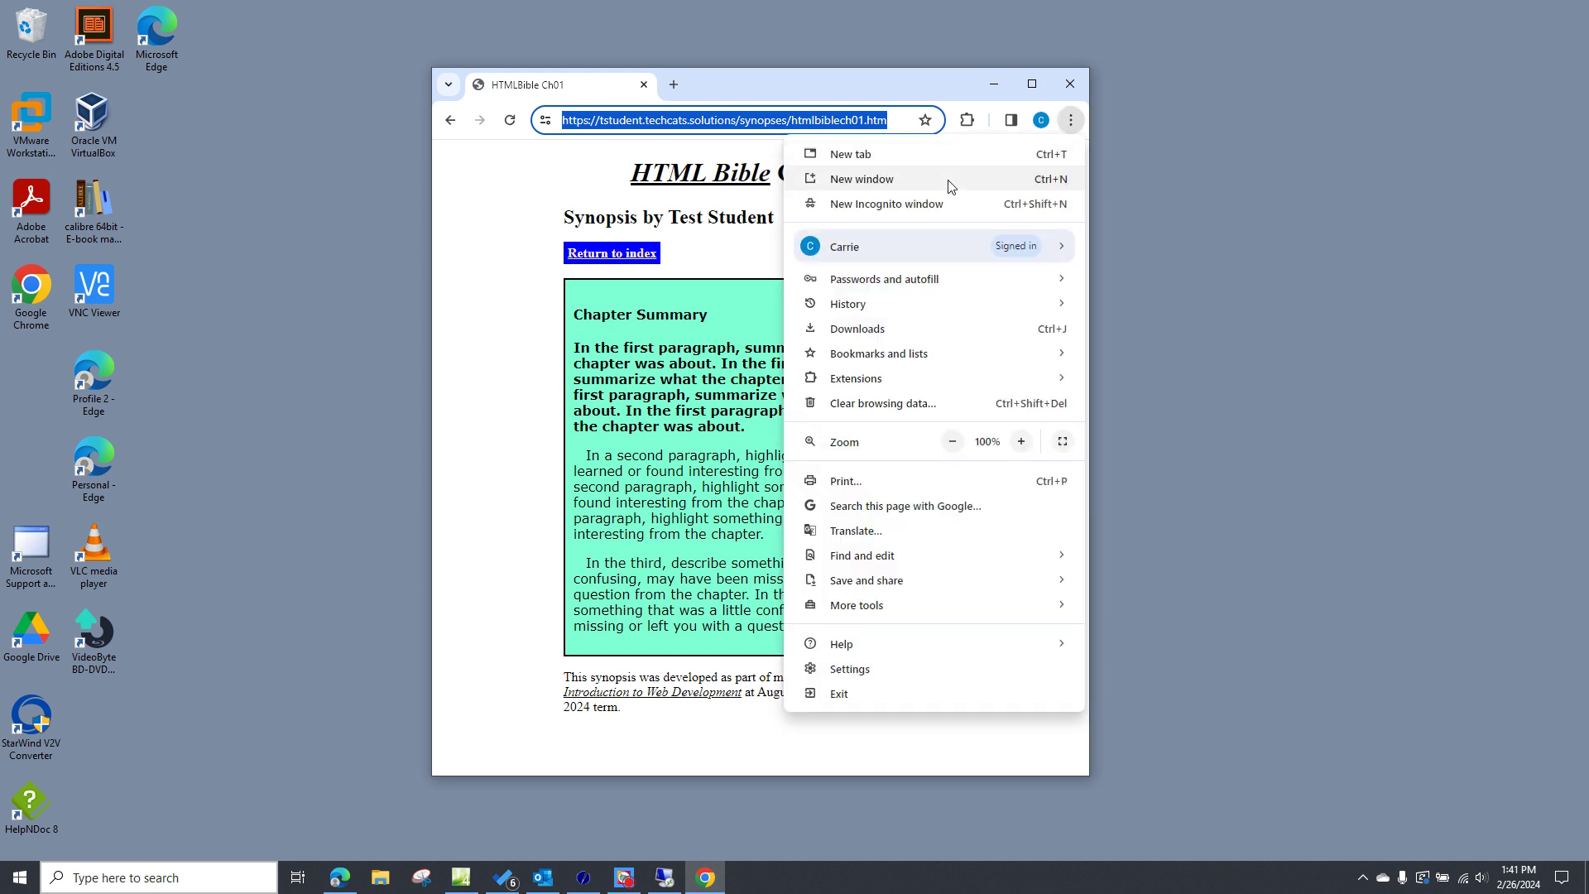
pyautogui.click(928, 205)
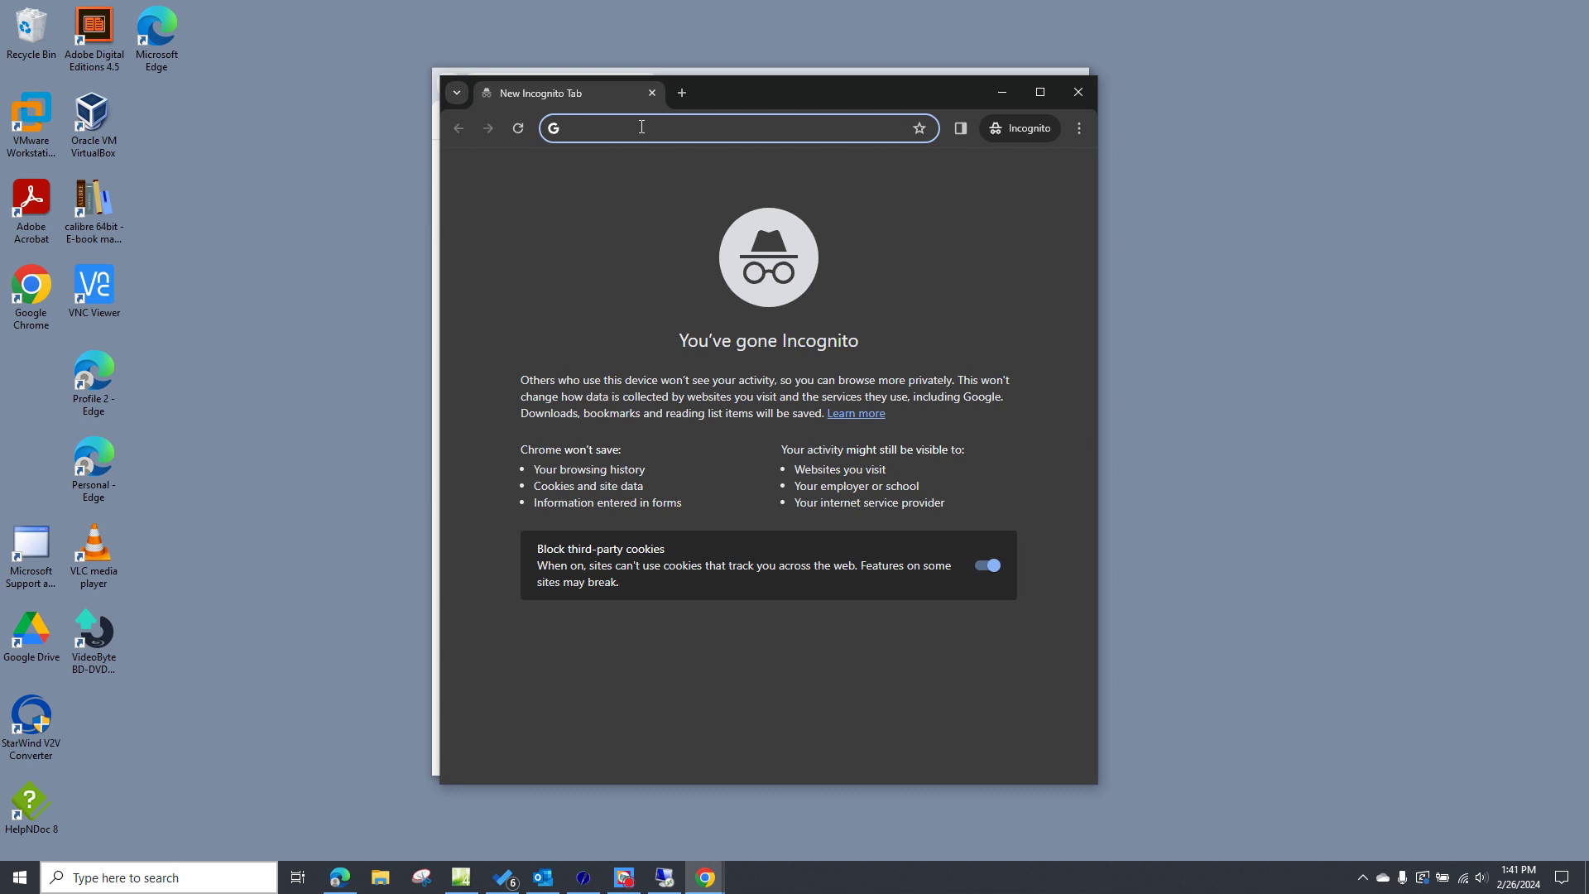
pyautogui.rightClick(641, 127)
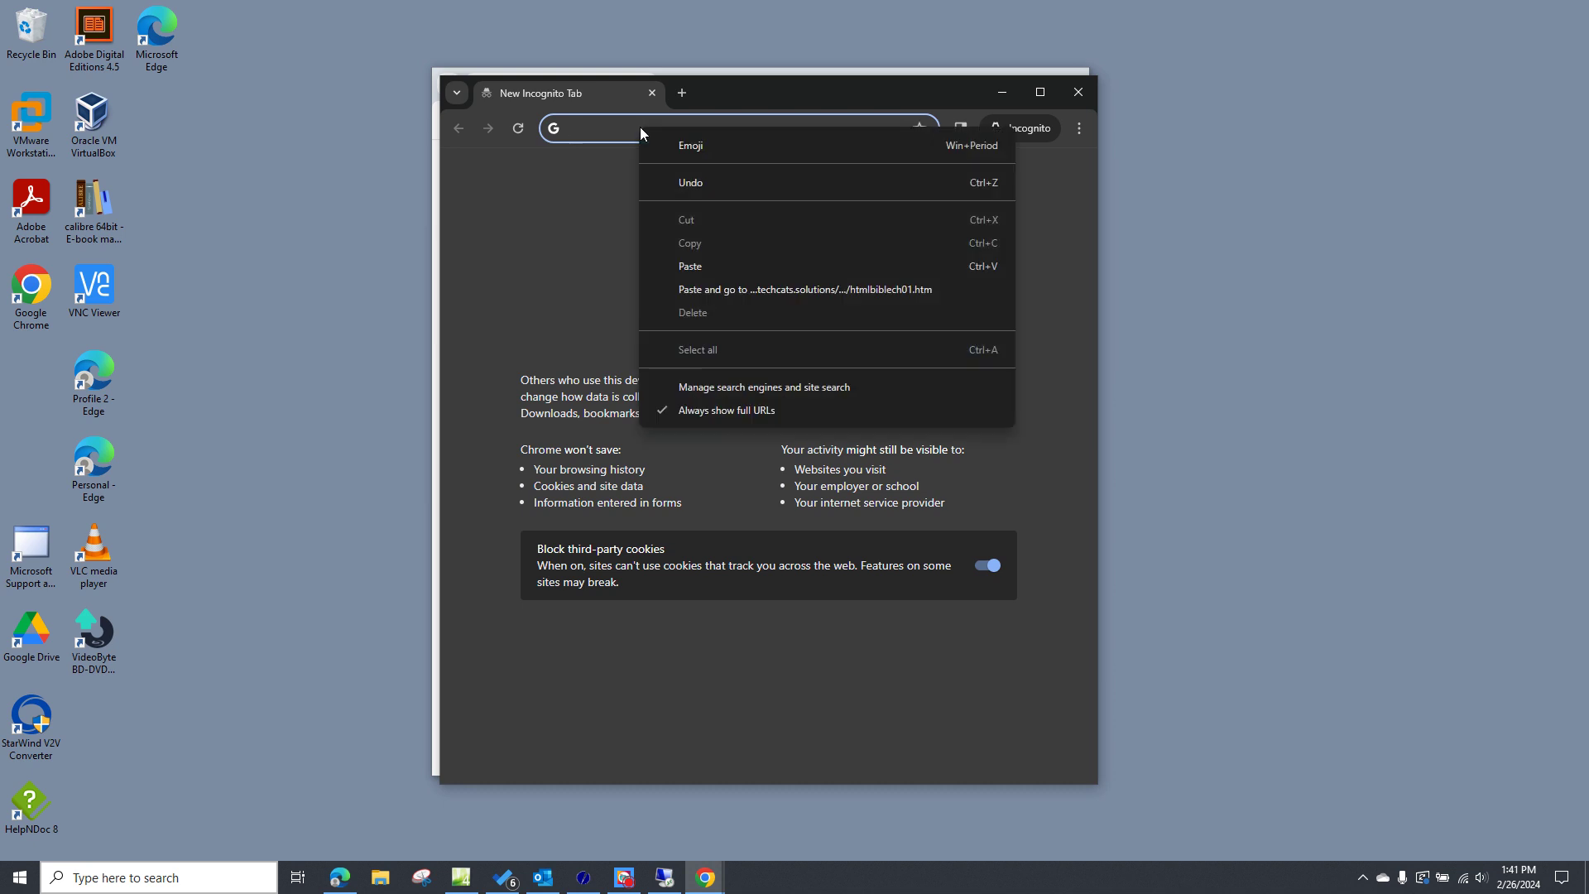
pyautogui.click(737, 290)
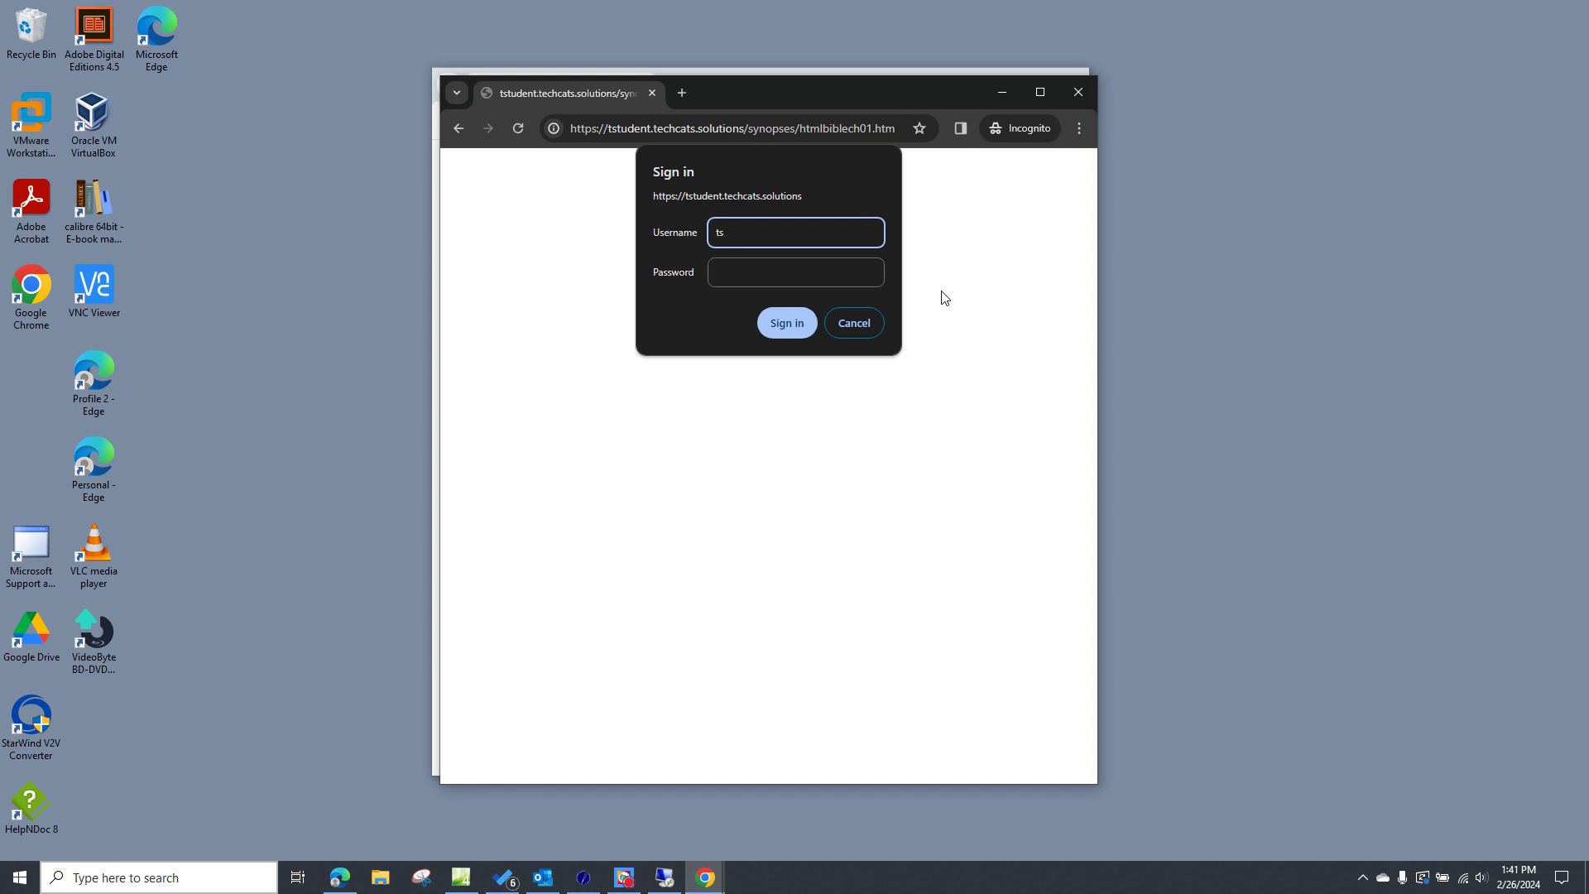
# - Sign in with the test student's username and password, then close the incognito window
pyautogui.write('tudent')
pyautogui.press('Tab')
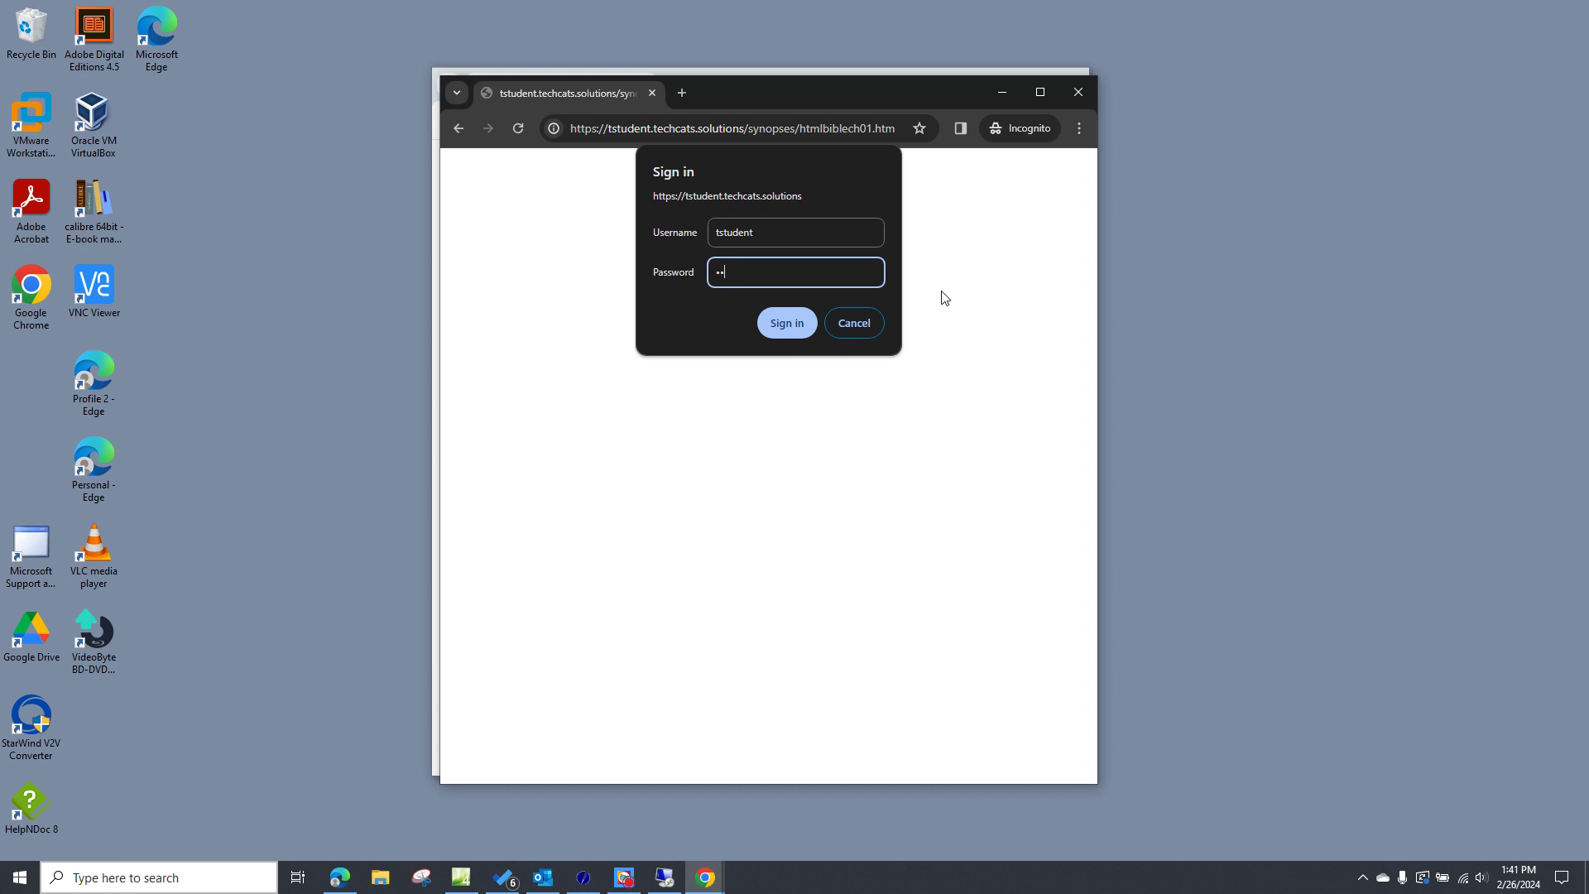
pyautogui.write('•••••••••••')
pyautogui.click(784, 324)
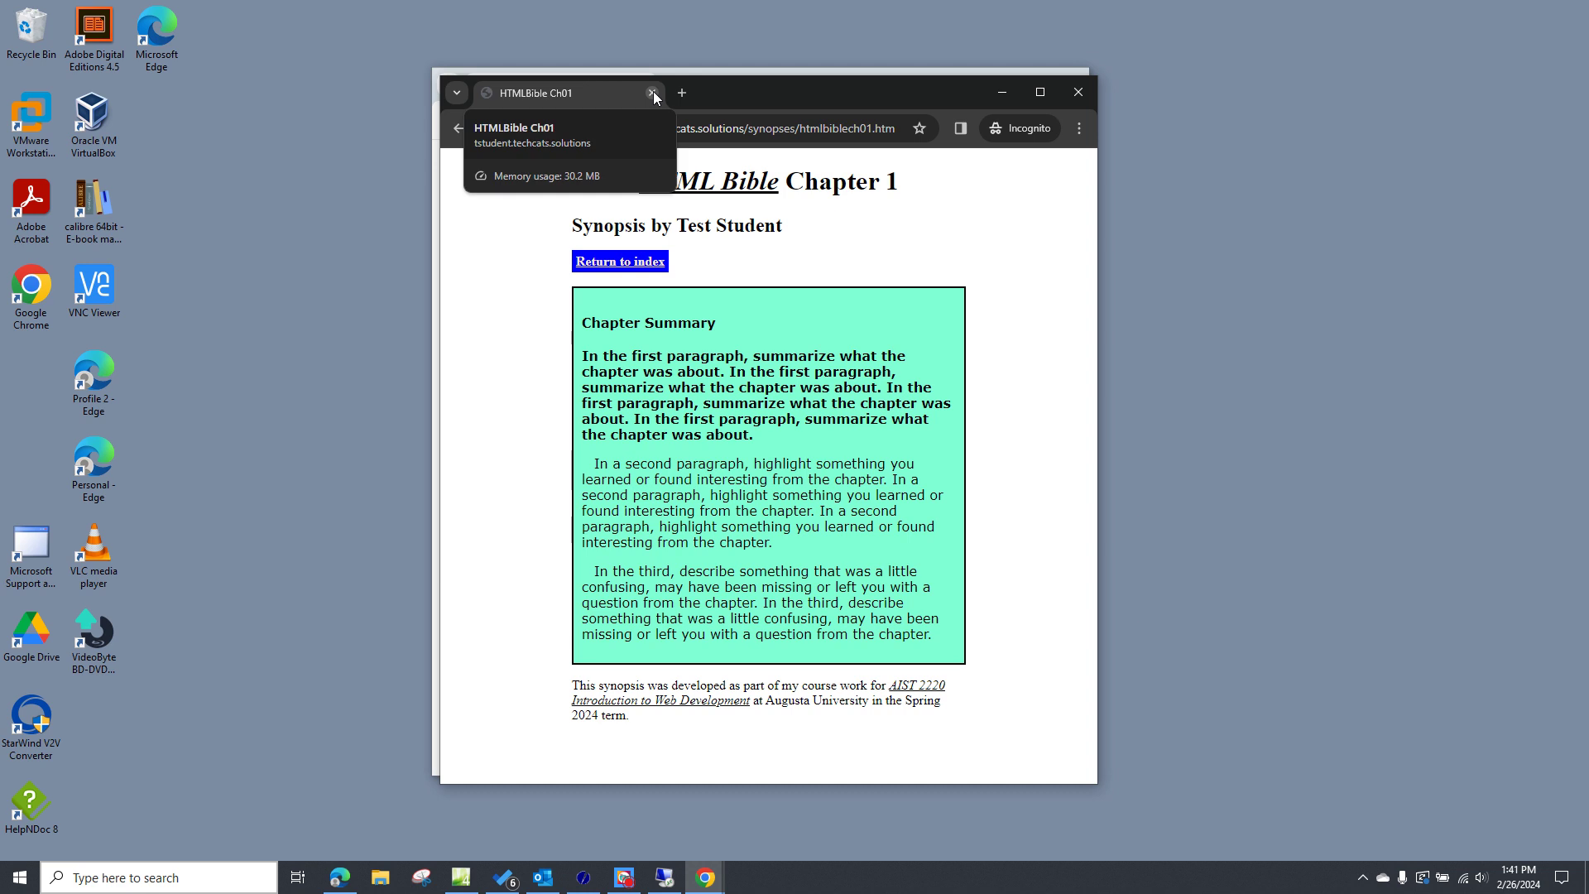
pyautogui.click(1077, 92)
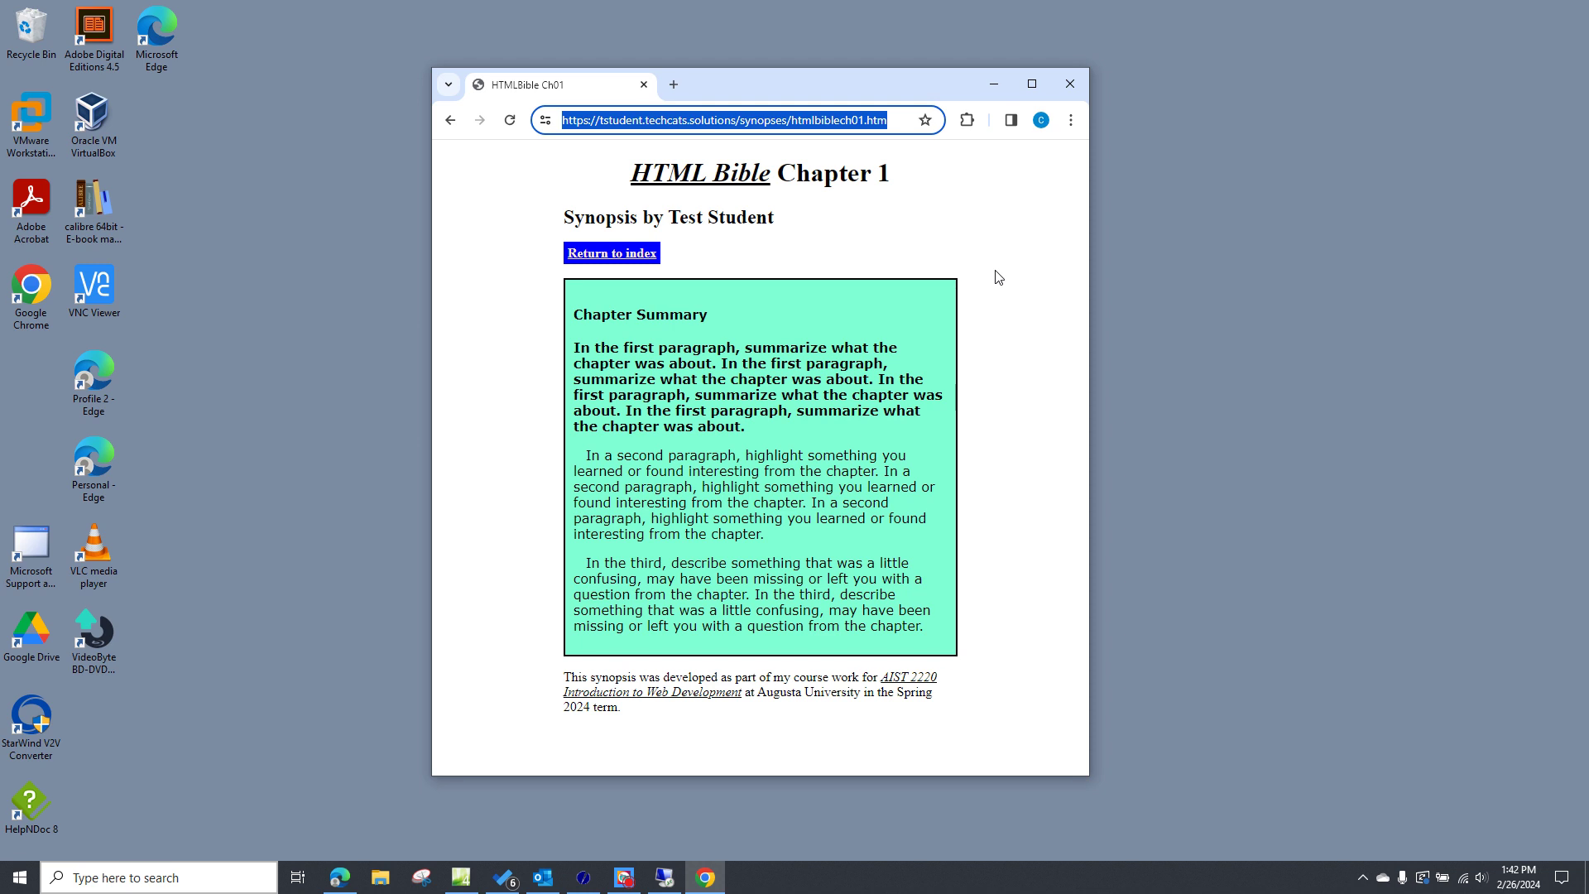
# - Launch Notepad and type the line 'AIST2220Subs <- Windows group'
pyautogui.click(202, 883)
pyautogui.write('note')
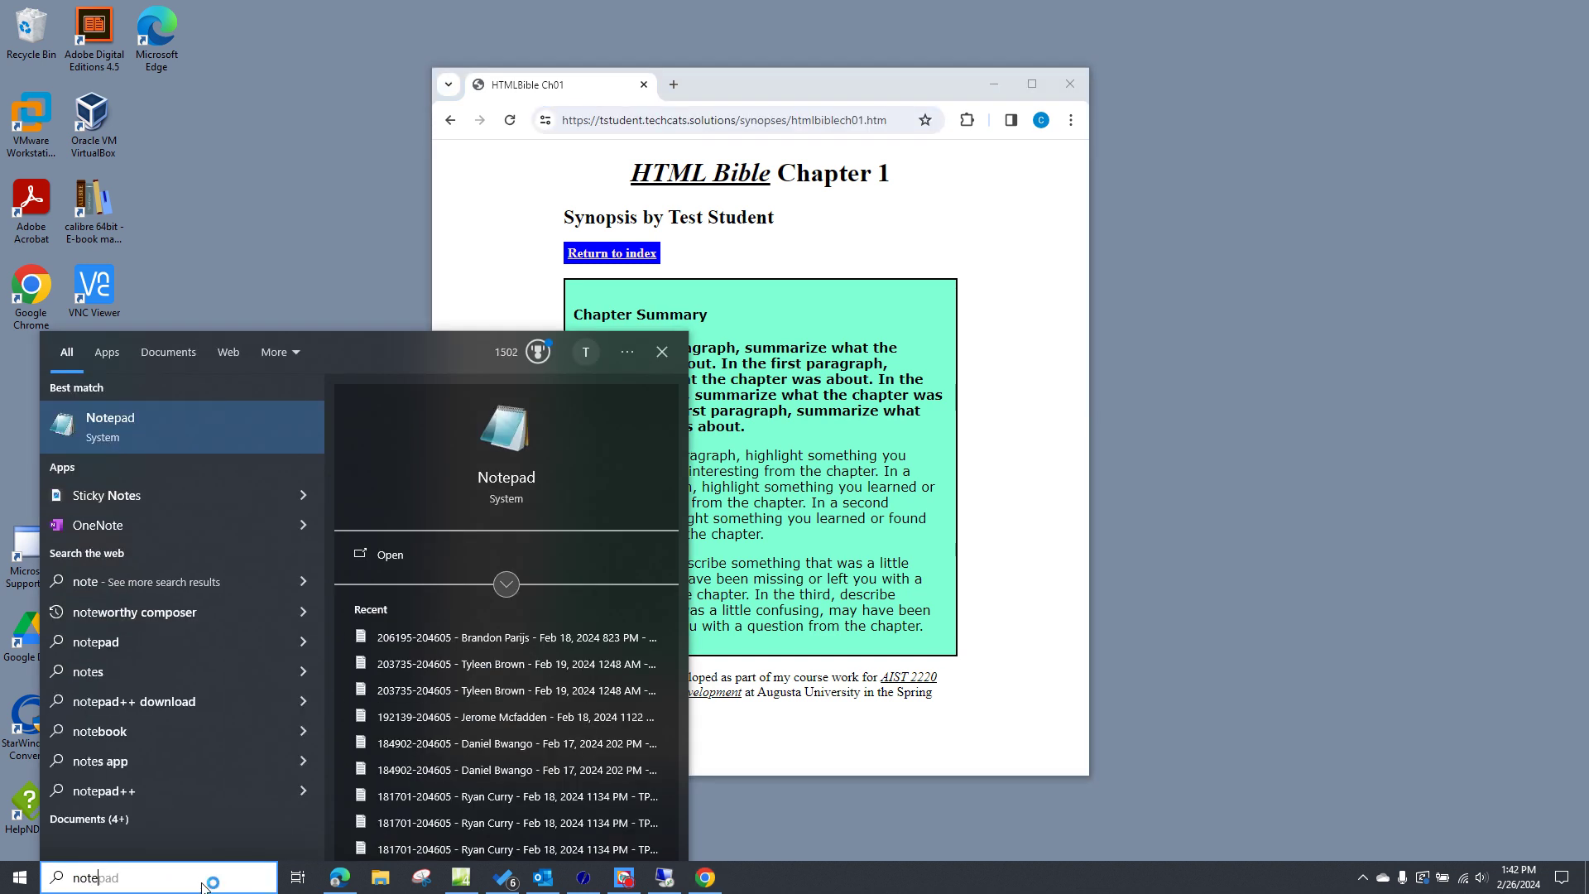
pyautogui.press('Return')
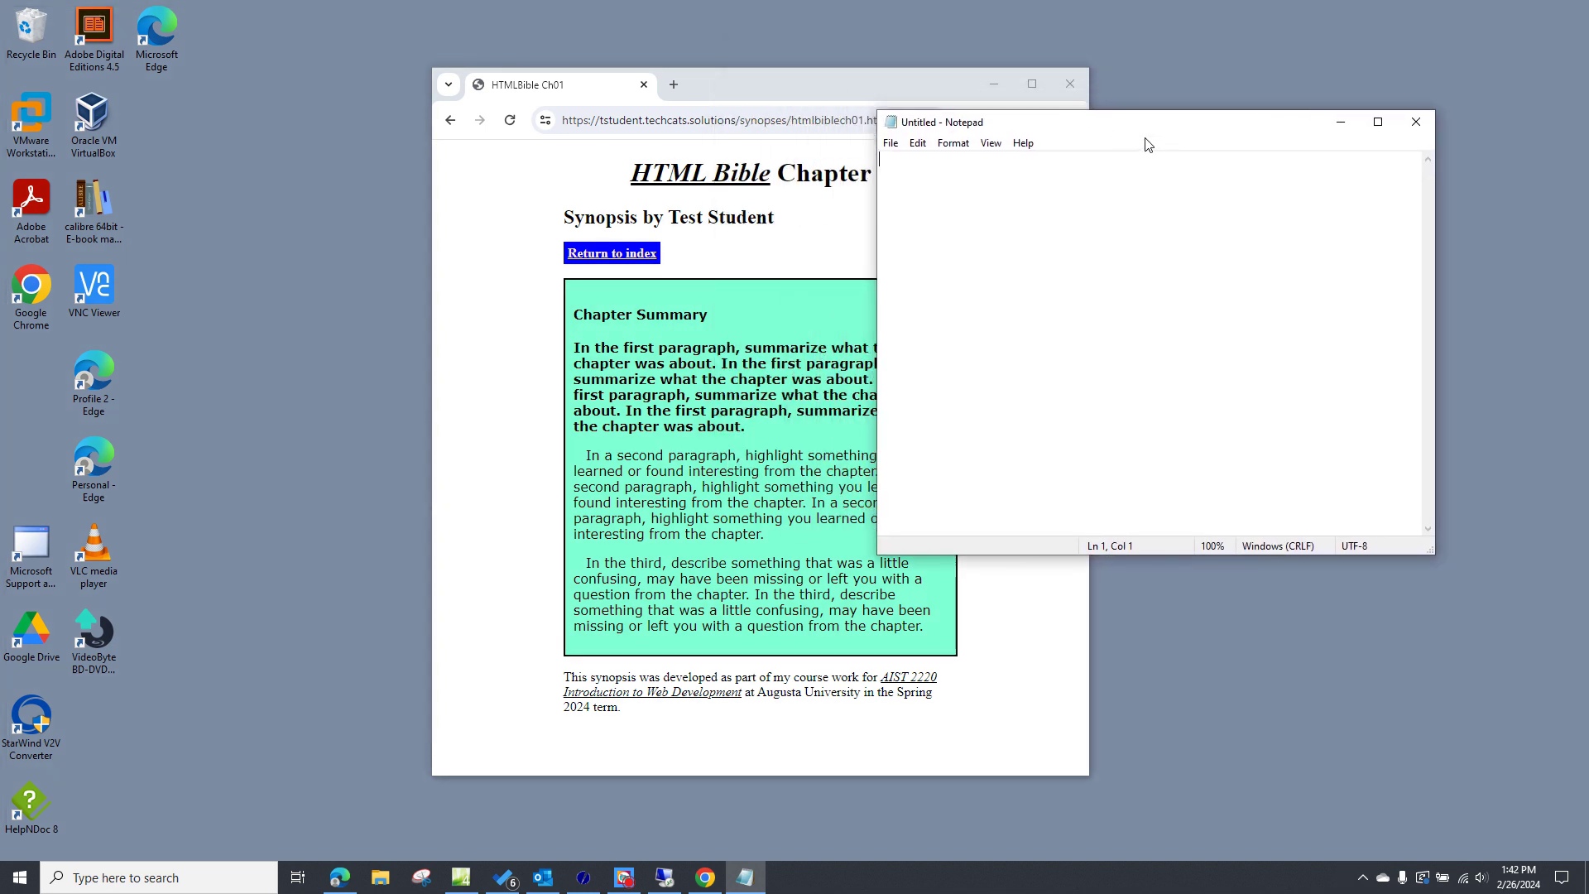
pyautogui.write('A')
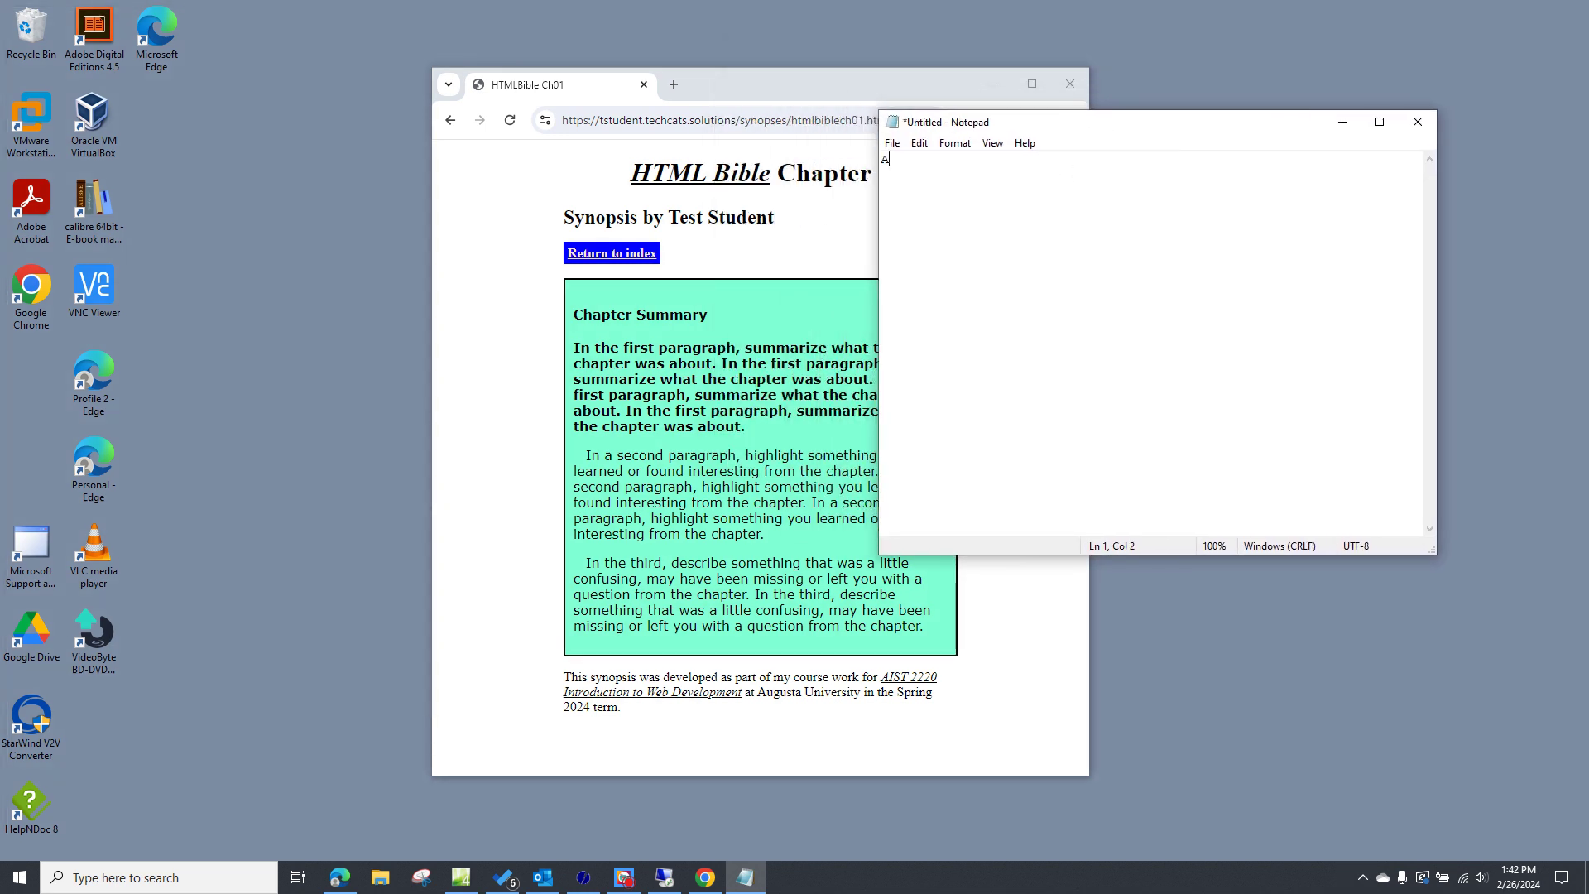
pyautogui.write('IST2220Subs <- Windows group')
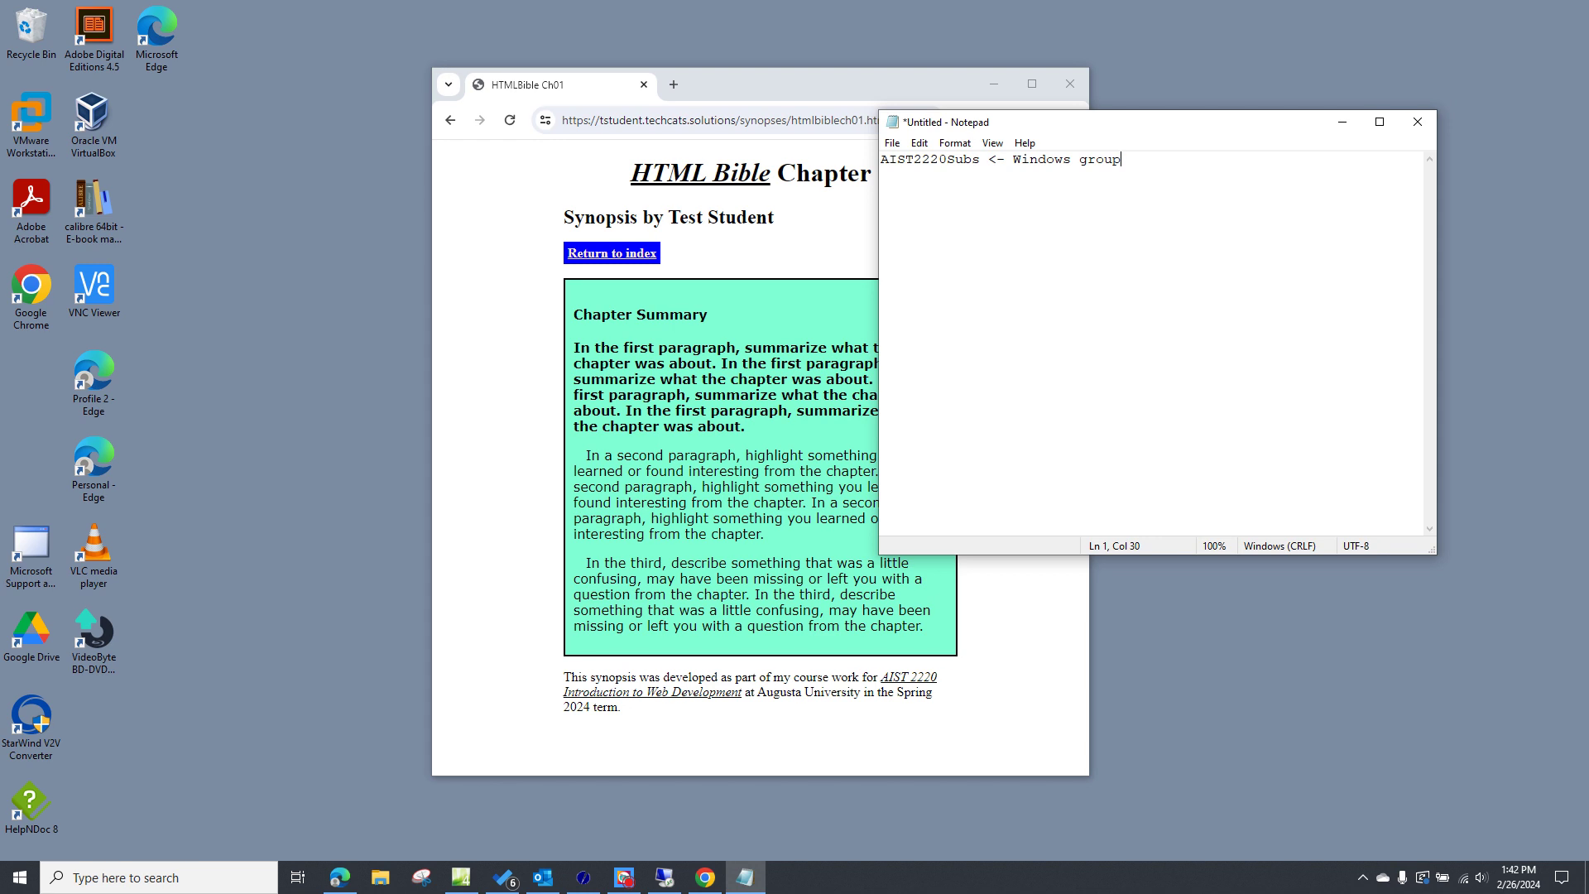
pyautogui.press('Return')
# - Add member lines for subs1 and subs2, each followed by the shared password note
pyautogui.write('subs1 <- Pw0rd! is password')
pyautogui.press('Return')
pyautogui.write('subs2')
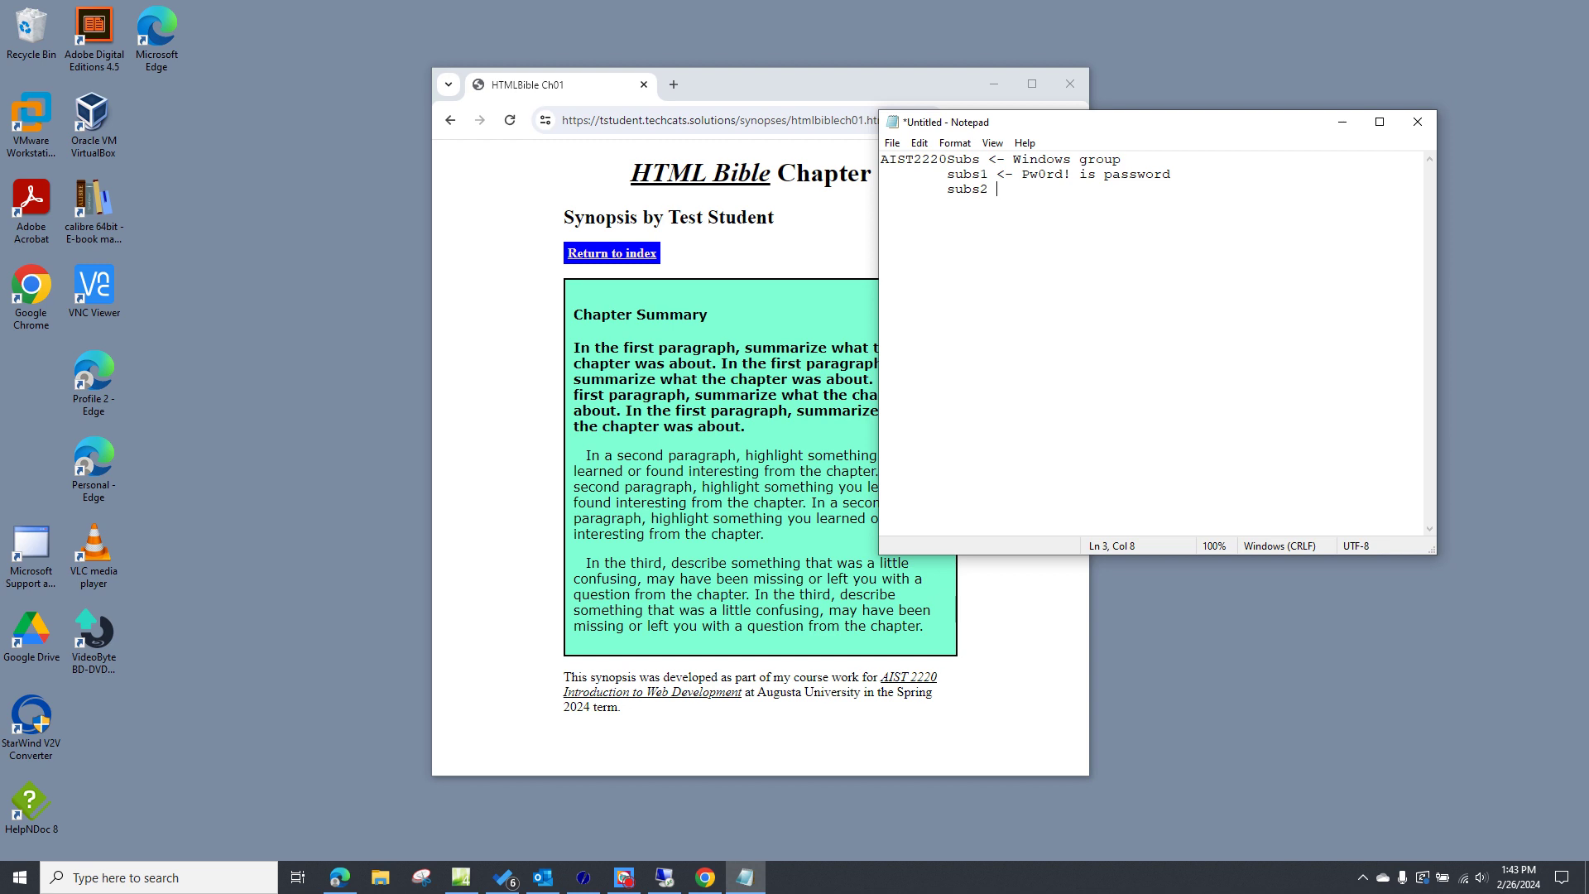
pyautogui.moveTo(998, 174); pyautogui.dragTo(1172, 174)
pyautogui.hotkey('ctrl', 'c')
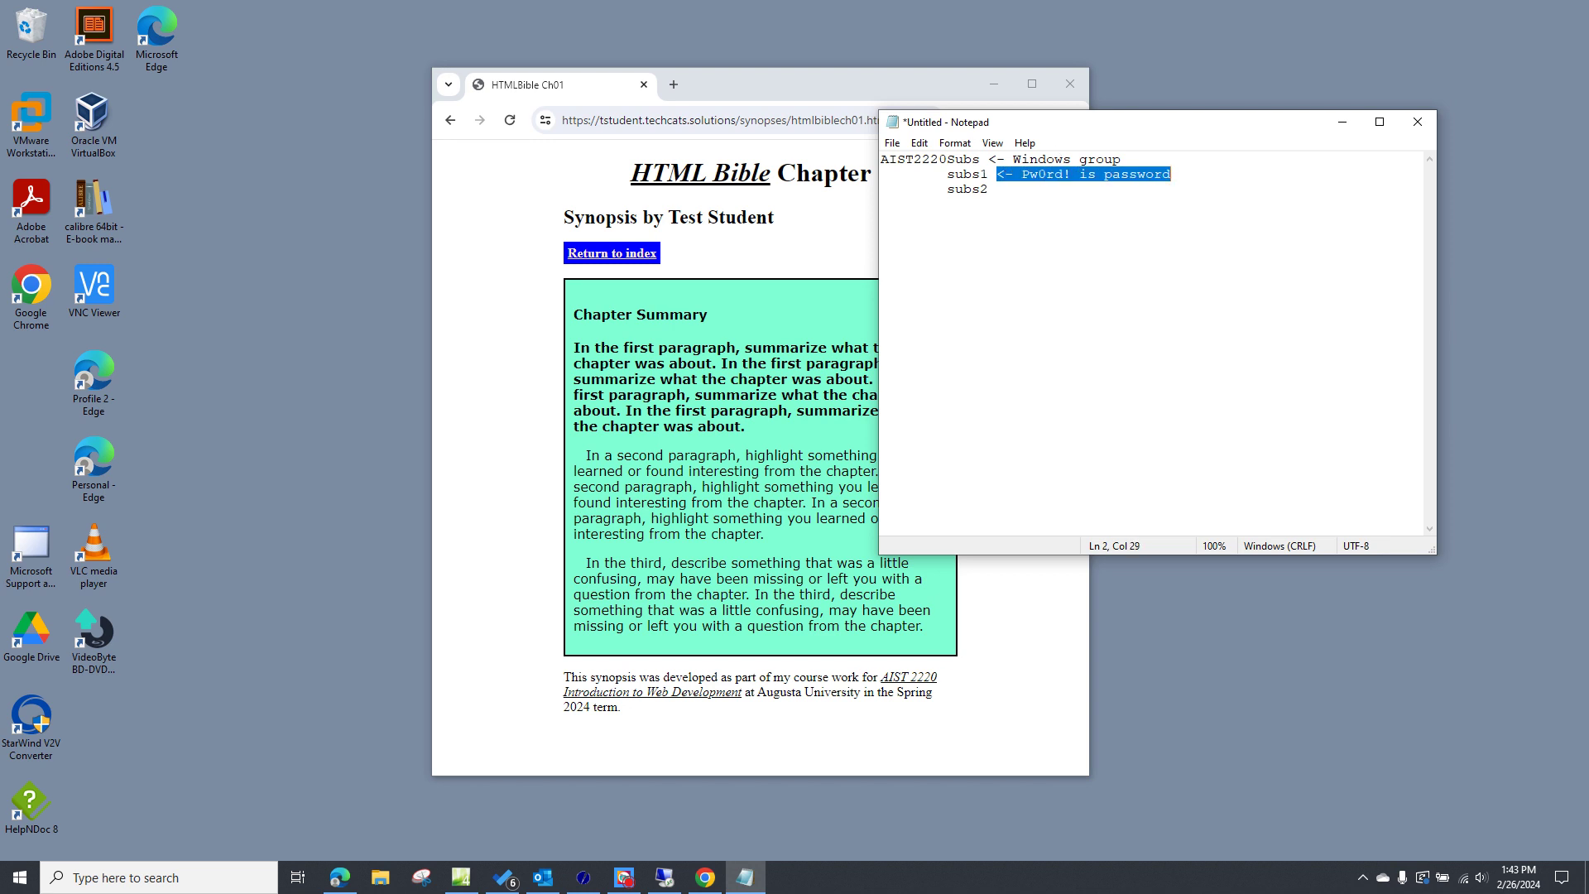
pyautogui.click(998, 188)
pyautogui.hotkey('ctrl', 'v')
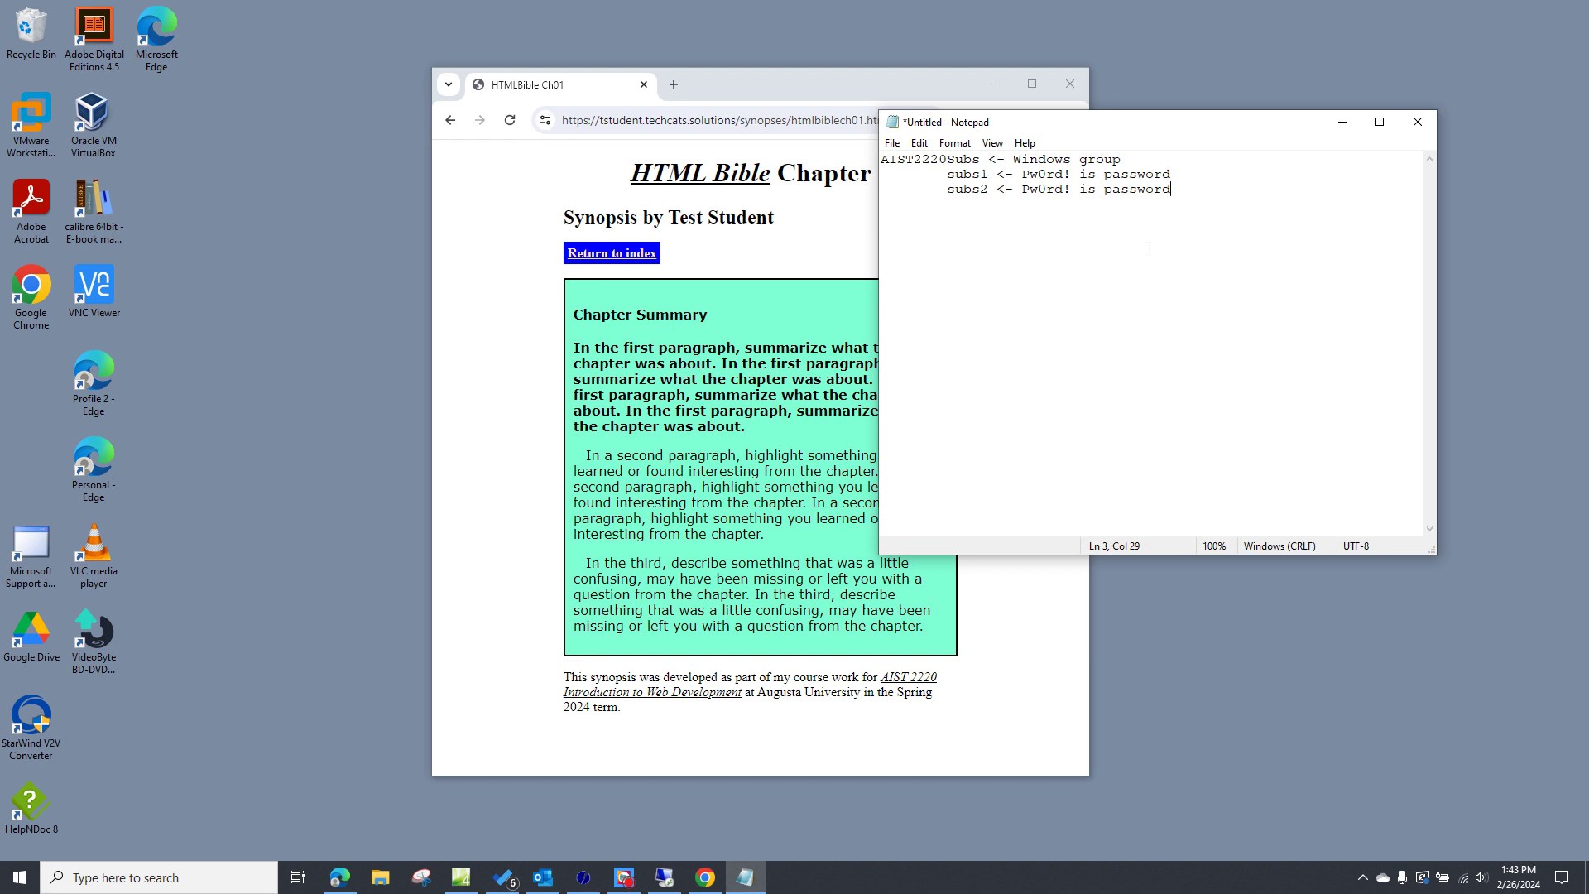
pyautogui.press('Return')
# - Type a 'Not in the group' heading, then the non-member xsubs1 line with its password note
pyautogui.write('Not in the groupd')
pyautogui.press('BackSpace')
pyautogui.write('xsubs1 <- Pw0rd')
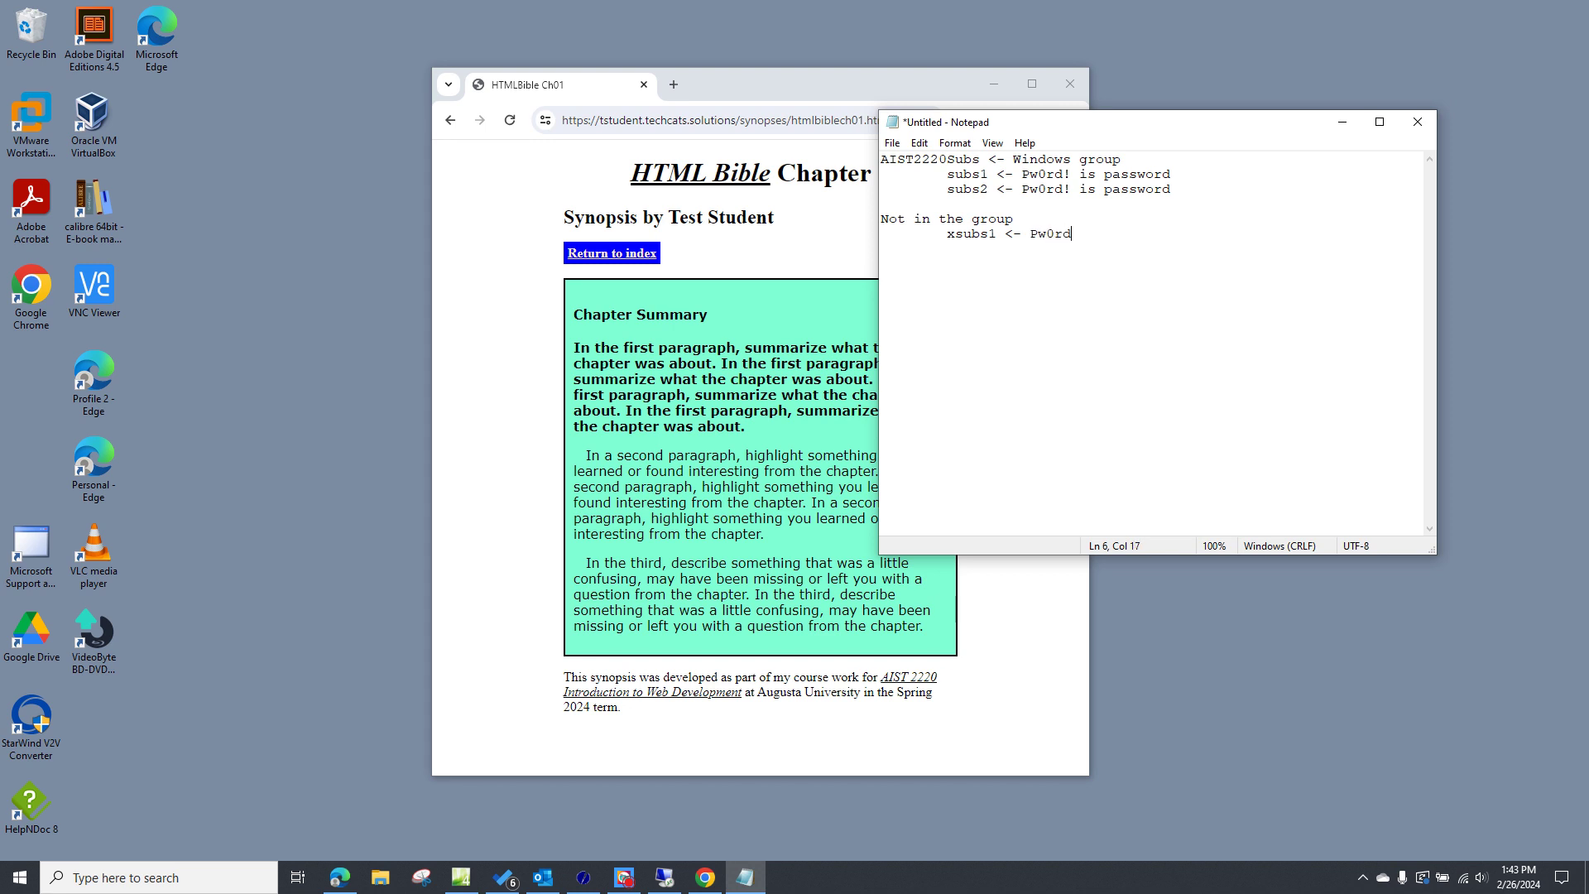
pyautogui.write('! is password')
# - Return to the remote server and open the editable Permissions for Synopses dialog
pyautogui.click(666, 877)
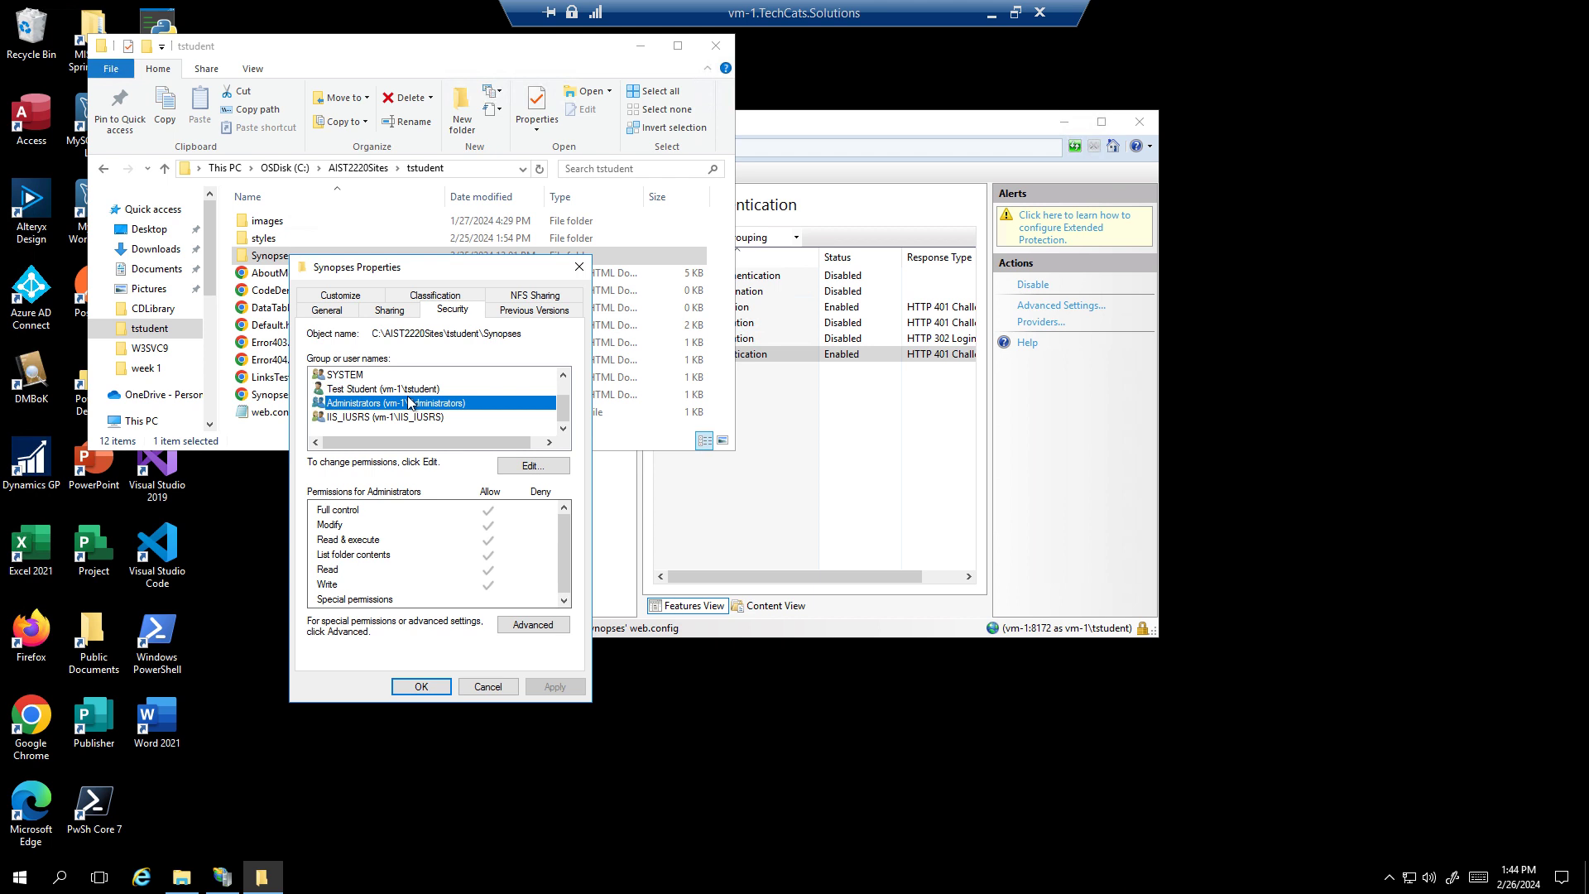
pyautogui.moveTo(422, 265); pyautogui.dragTo(487, 197)
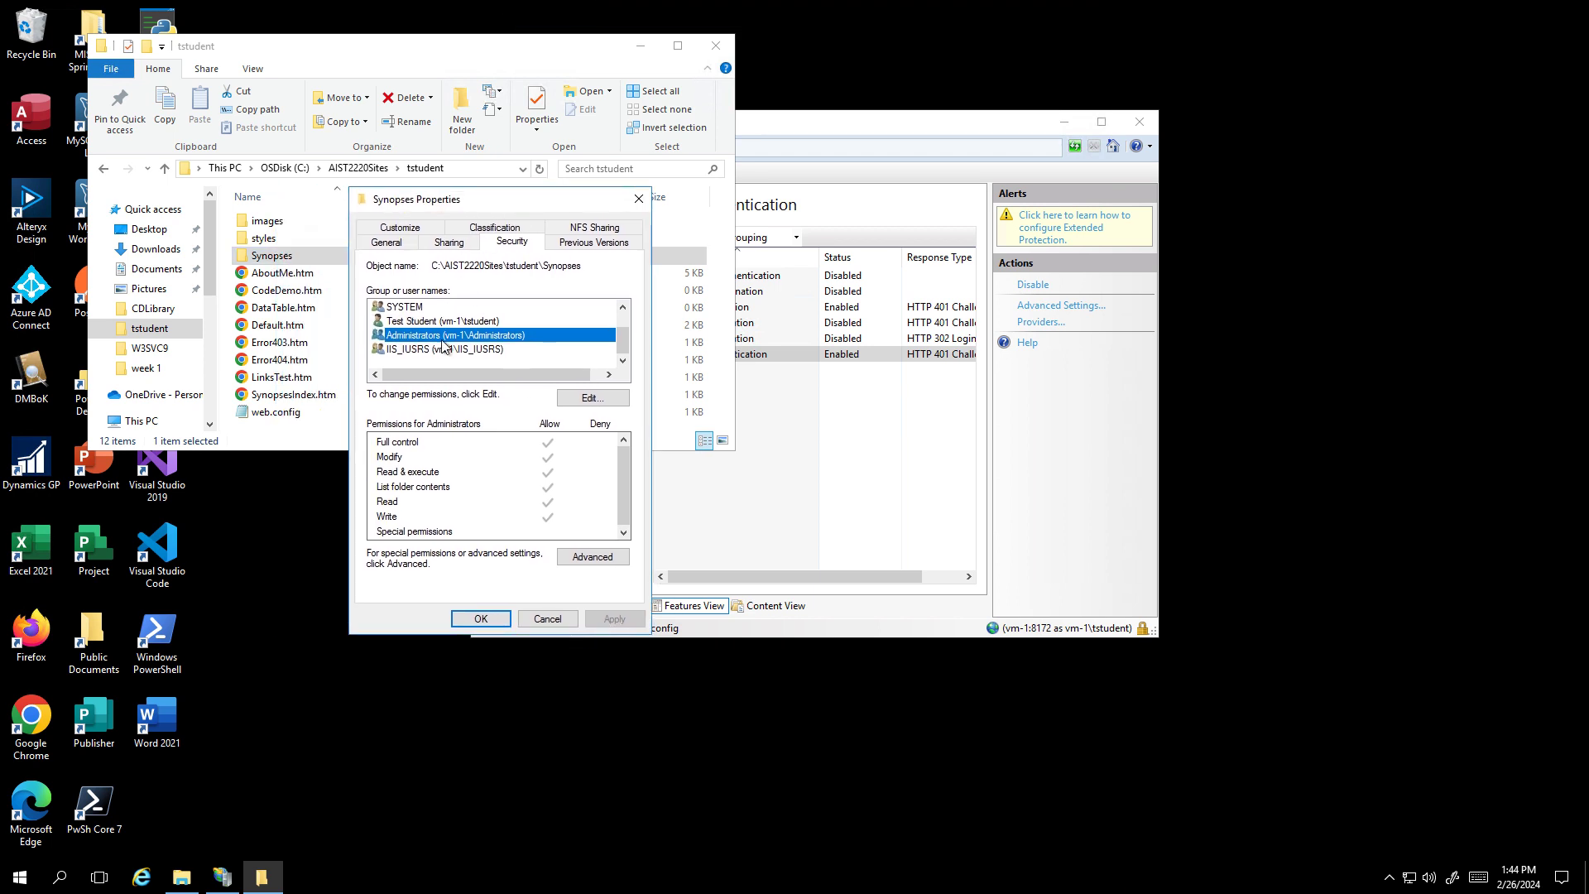
pyautogui.click(580, 399)
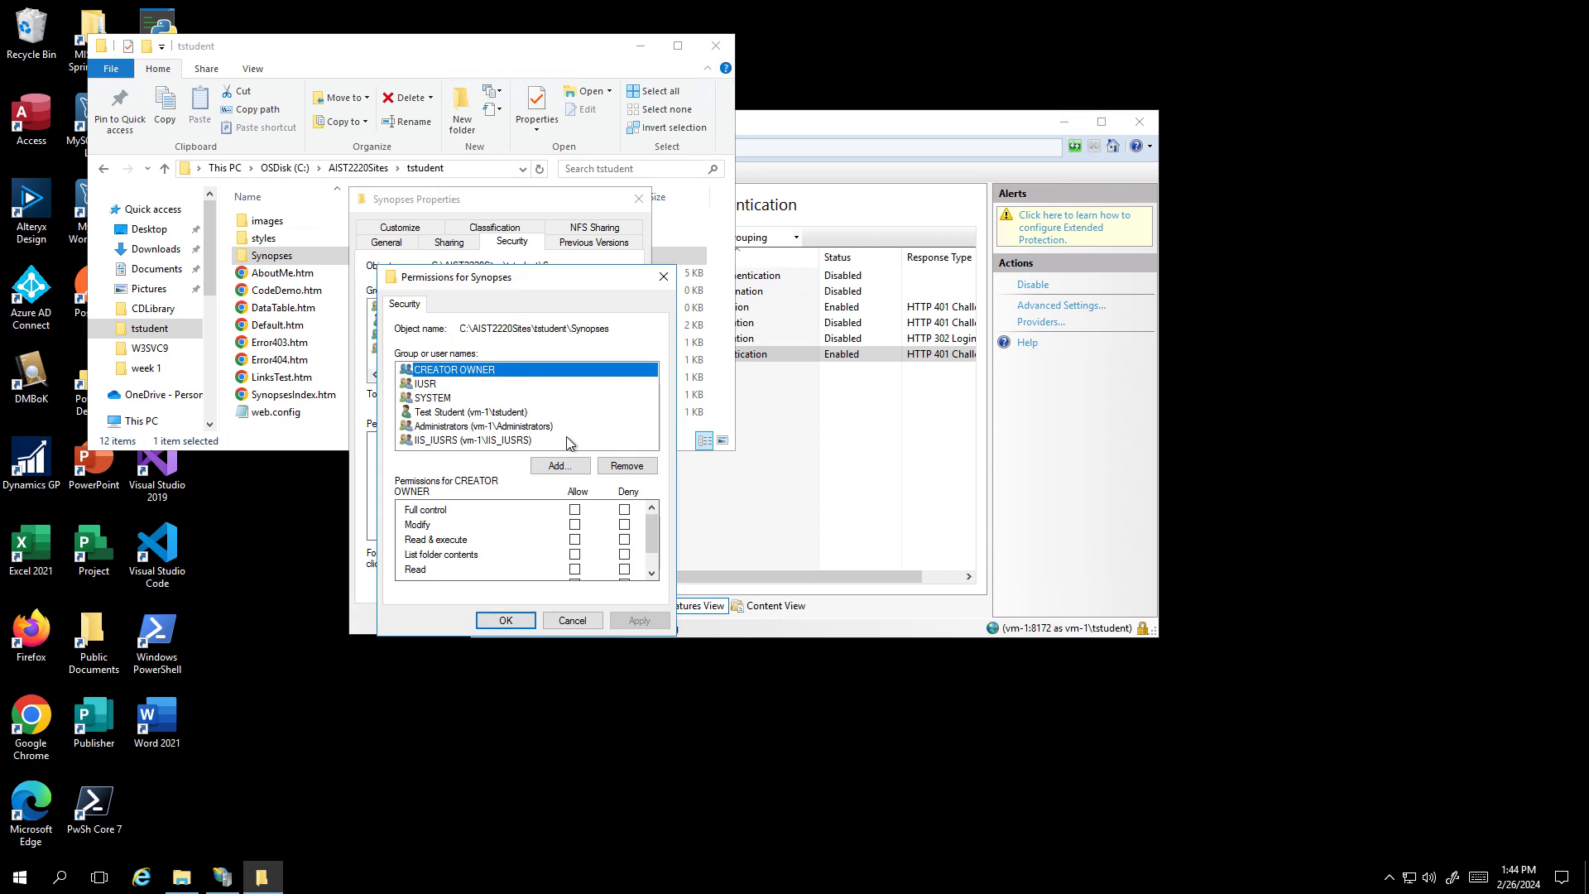
# - Add the AIST2220Subs group to the Synopses permissions with default read access and apply
pyautogui.click(559, 466)
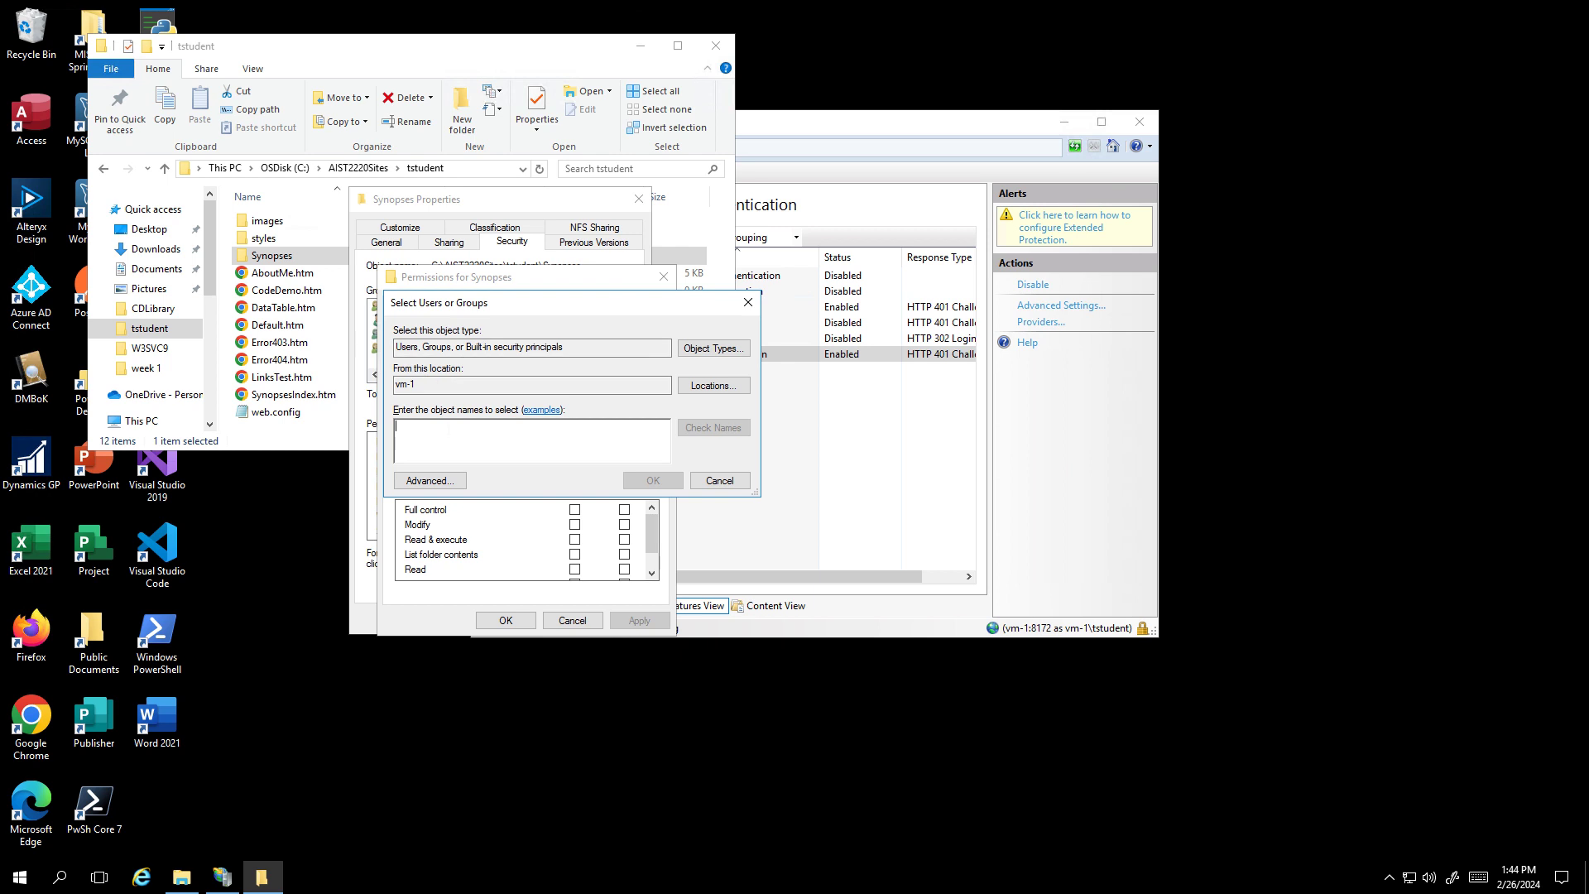
pyautogui.write('AIST222')
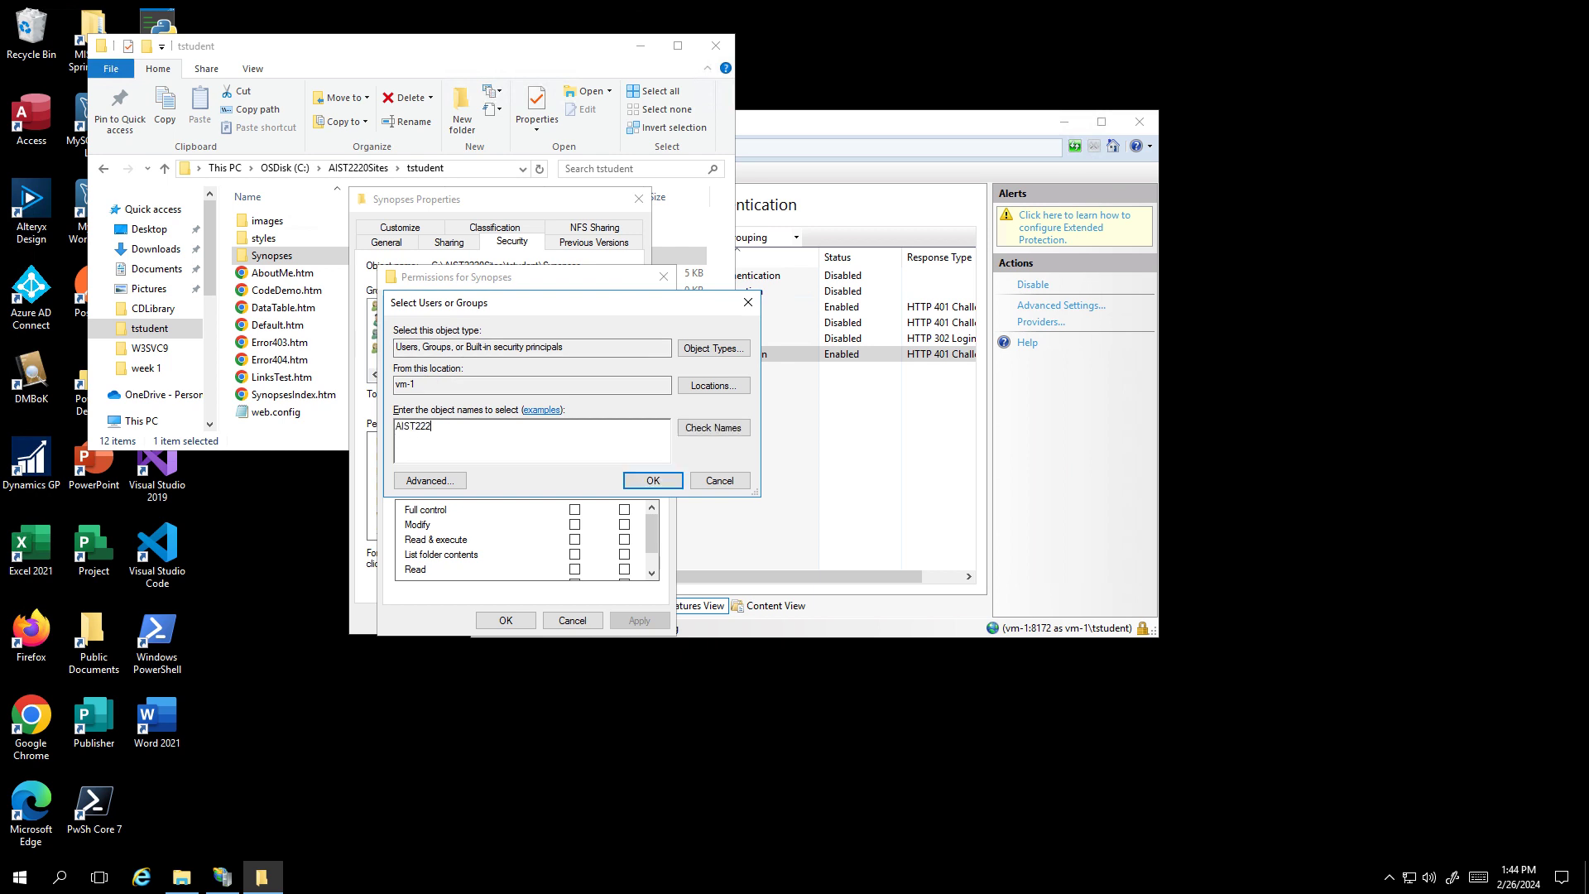
pyautogui.write('0Subs')
pyautogui.press('Return')
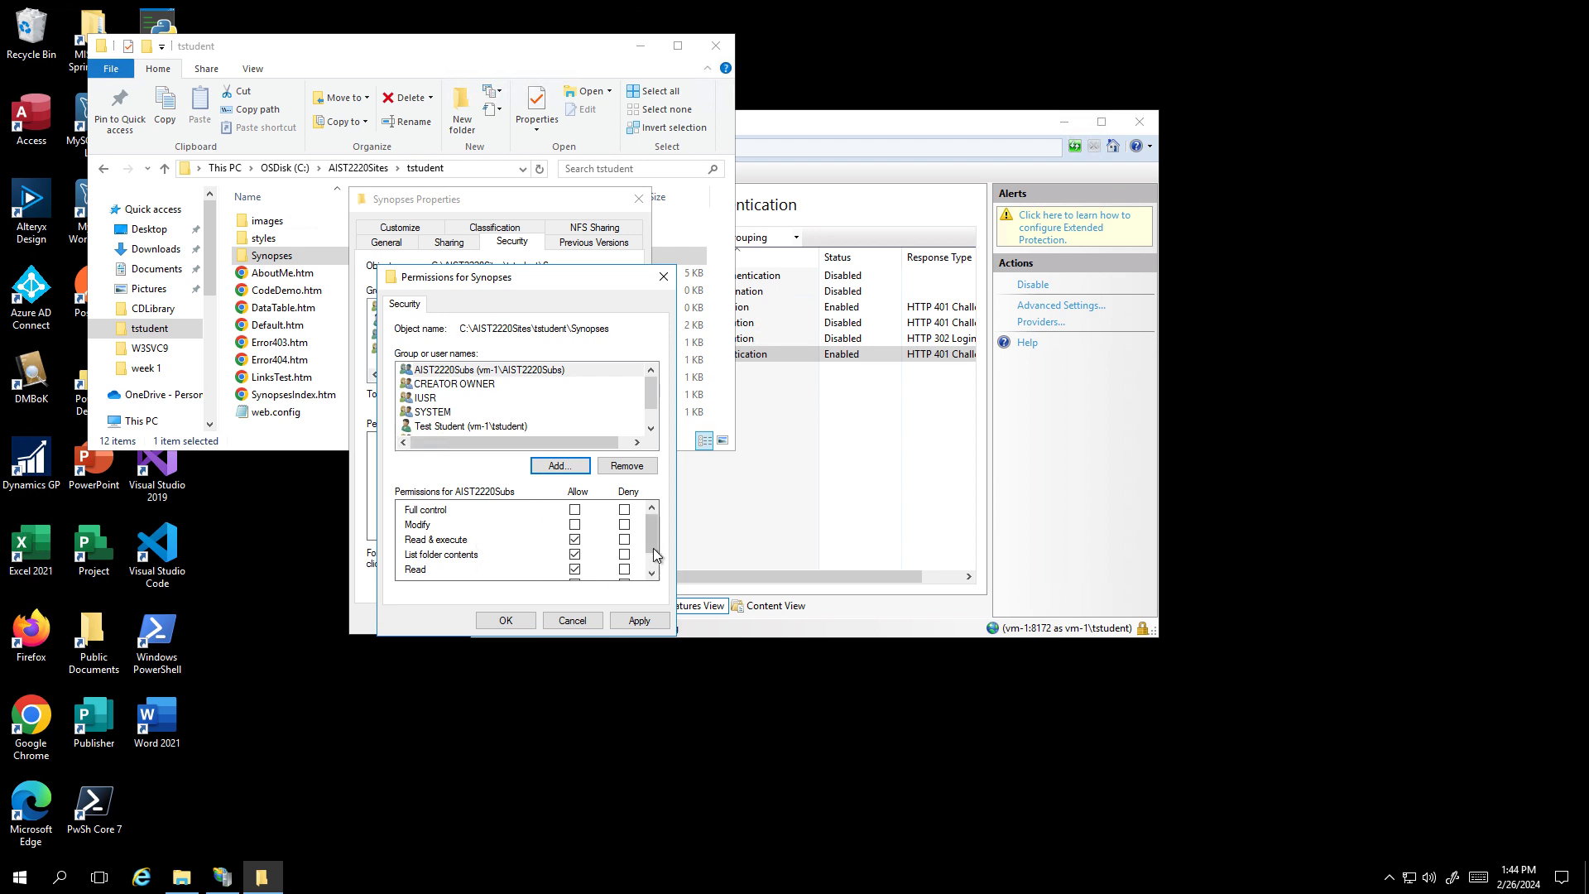
pyautogui.moveTo(653, 543); pyautogui.dragTo(655, 548)
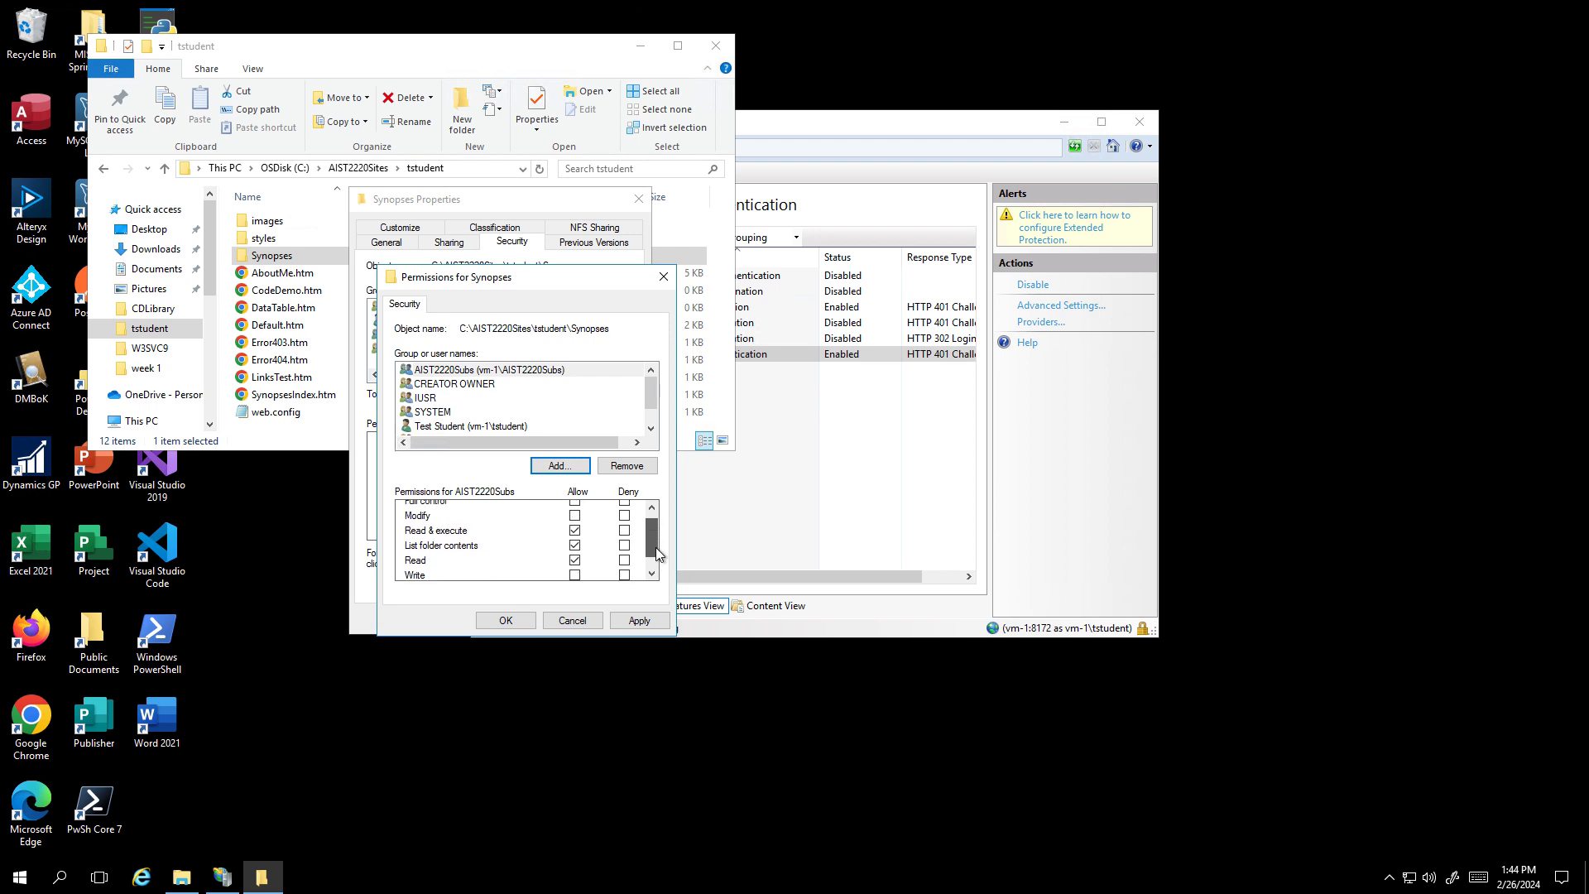
pyautogui.click(640, 620)
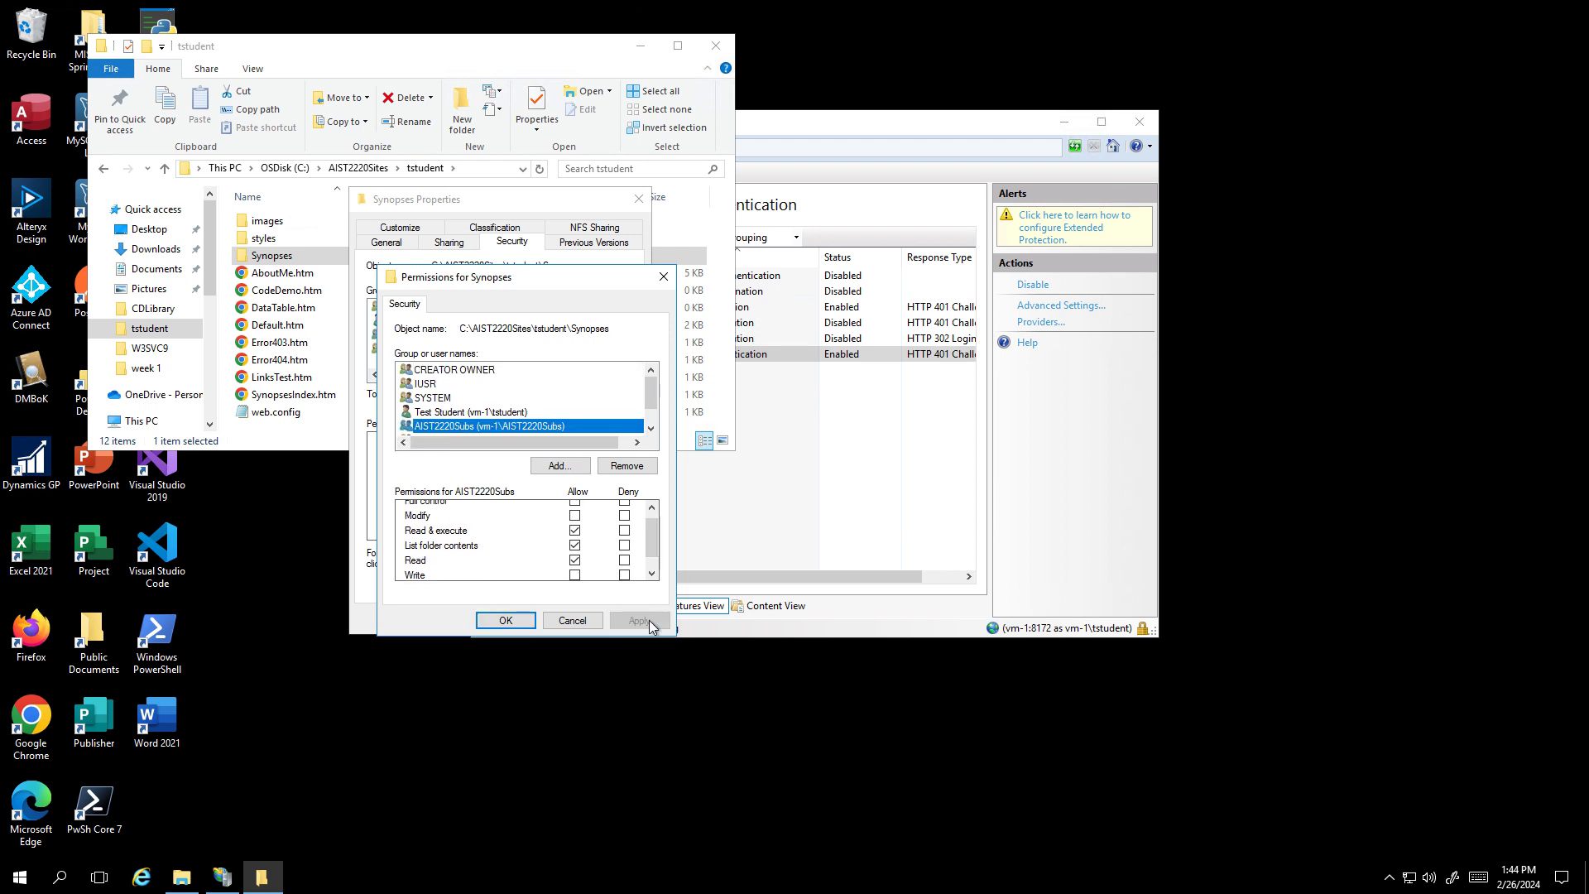
# - Reopen the Synopses folder's Properties from the File Explorer listing
pyautogui.click(832, 464)
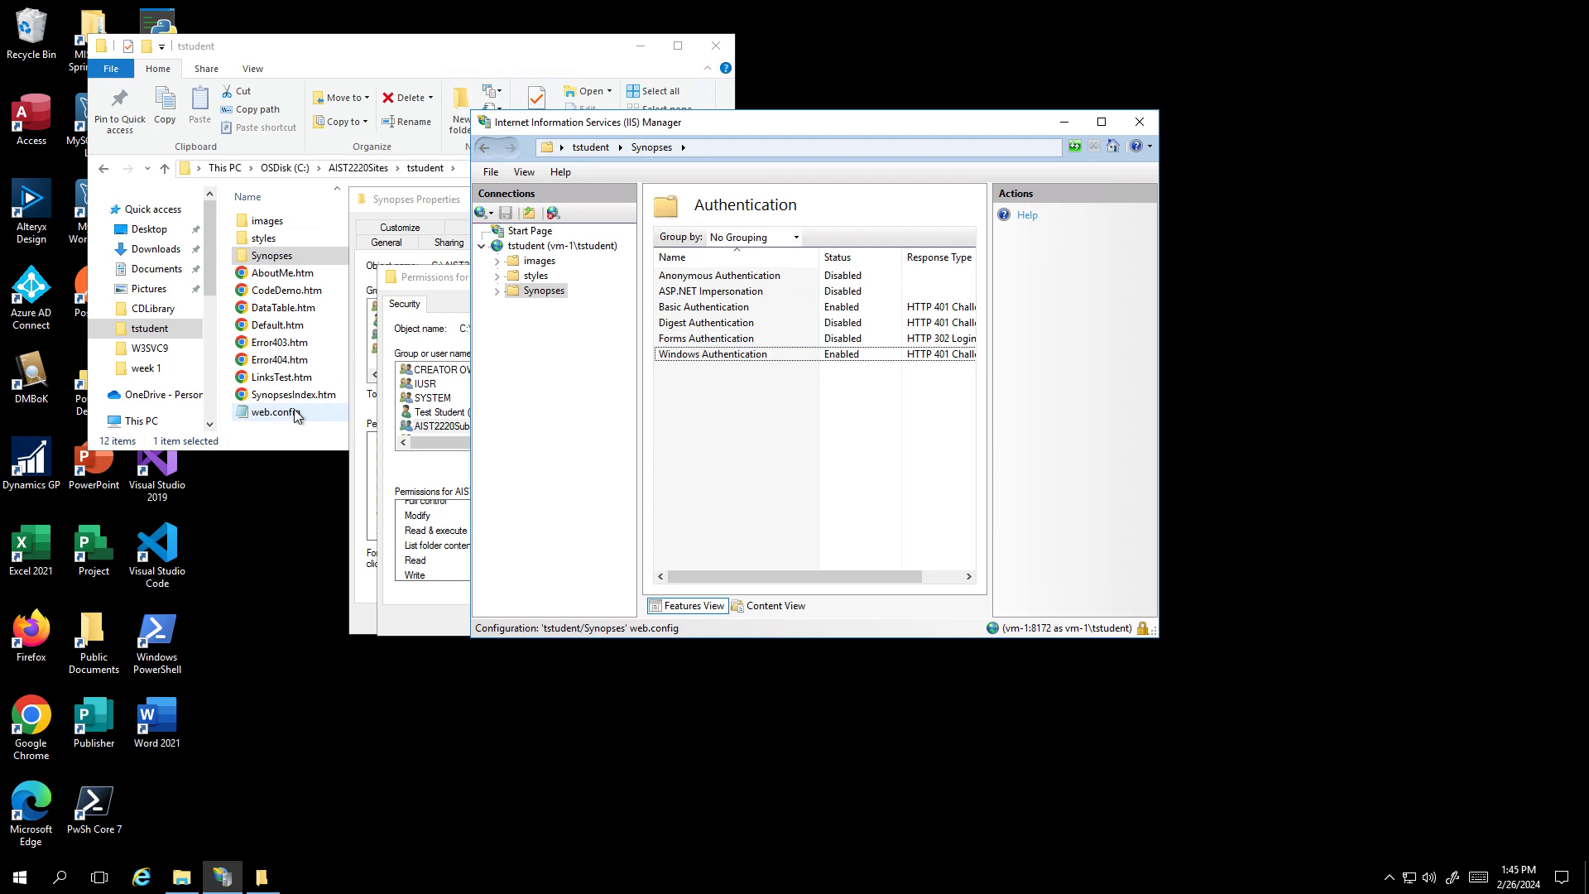
pyautogui.click(274, 258)
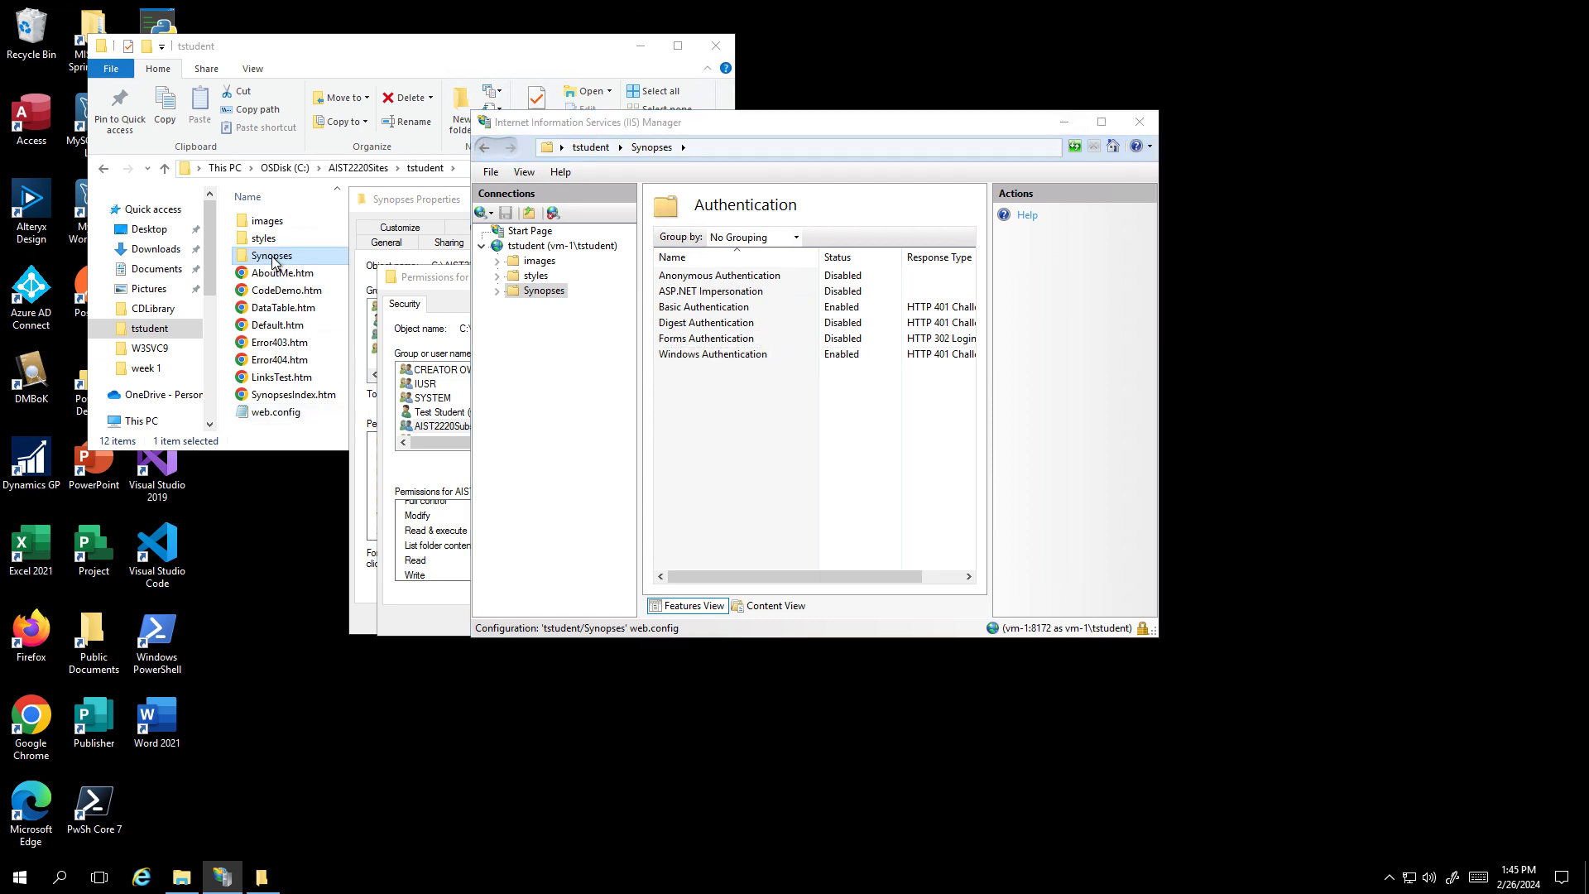
pyautogui.rightClick(274, 262)
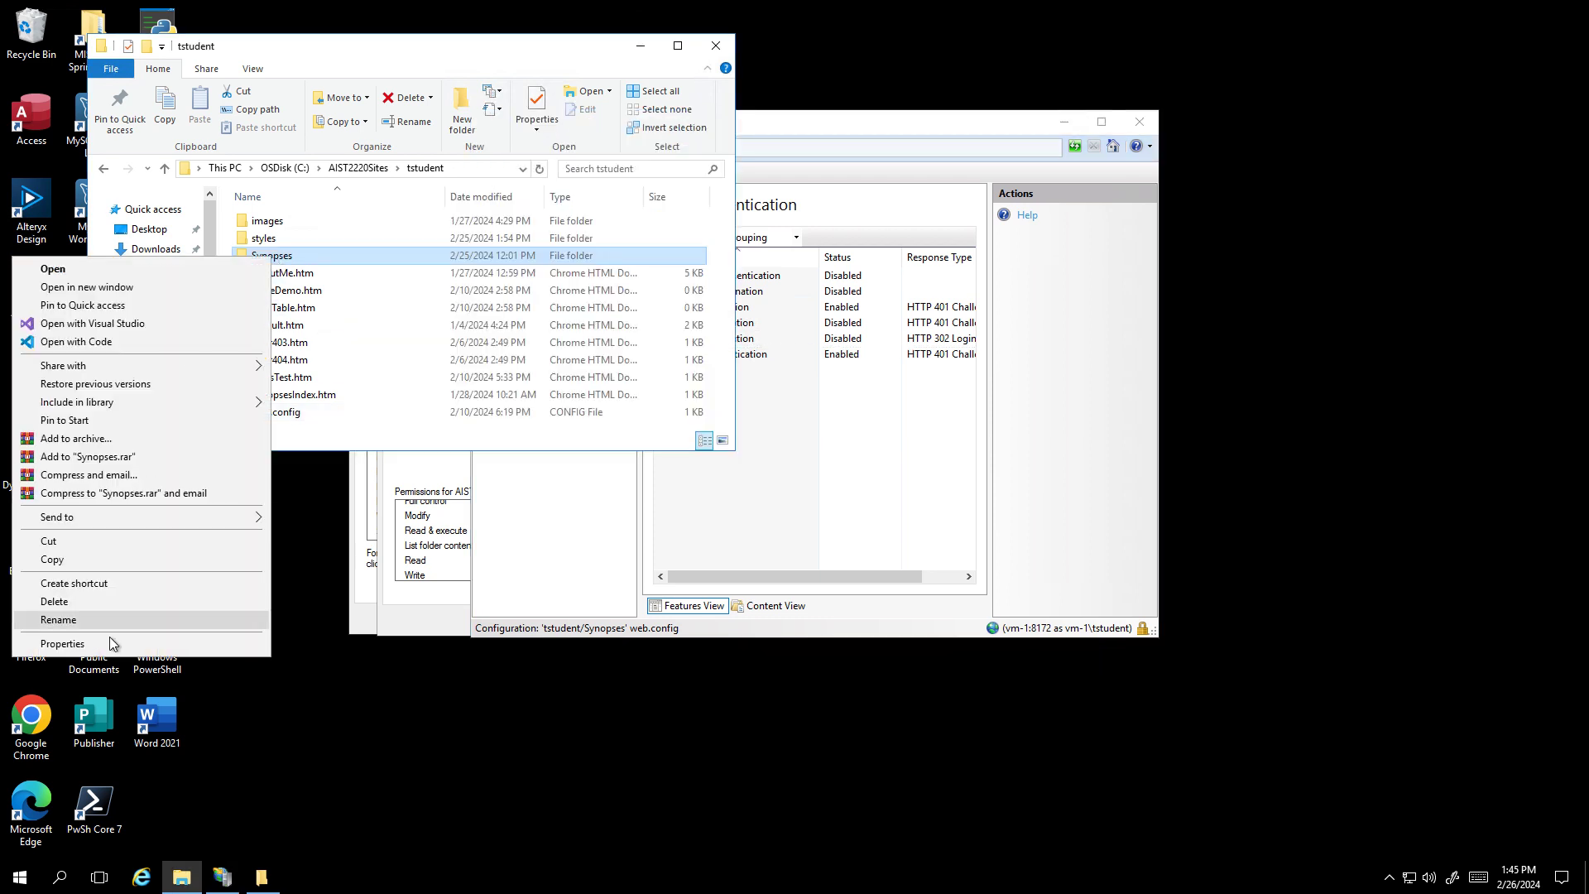
pyautogui.click(149, 643)
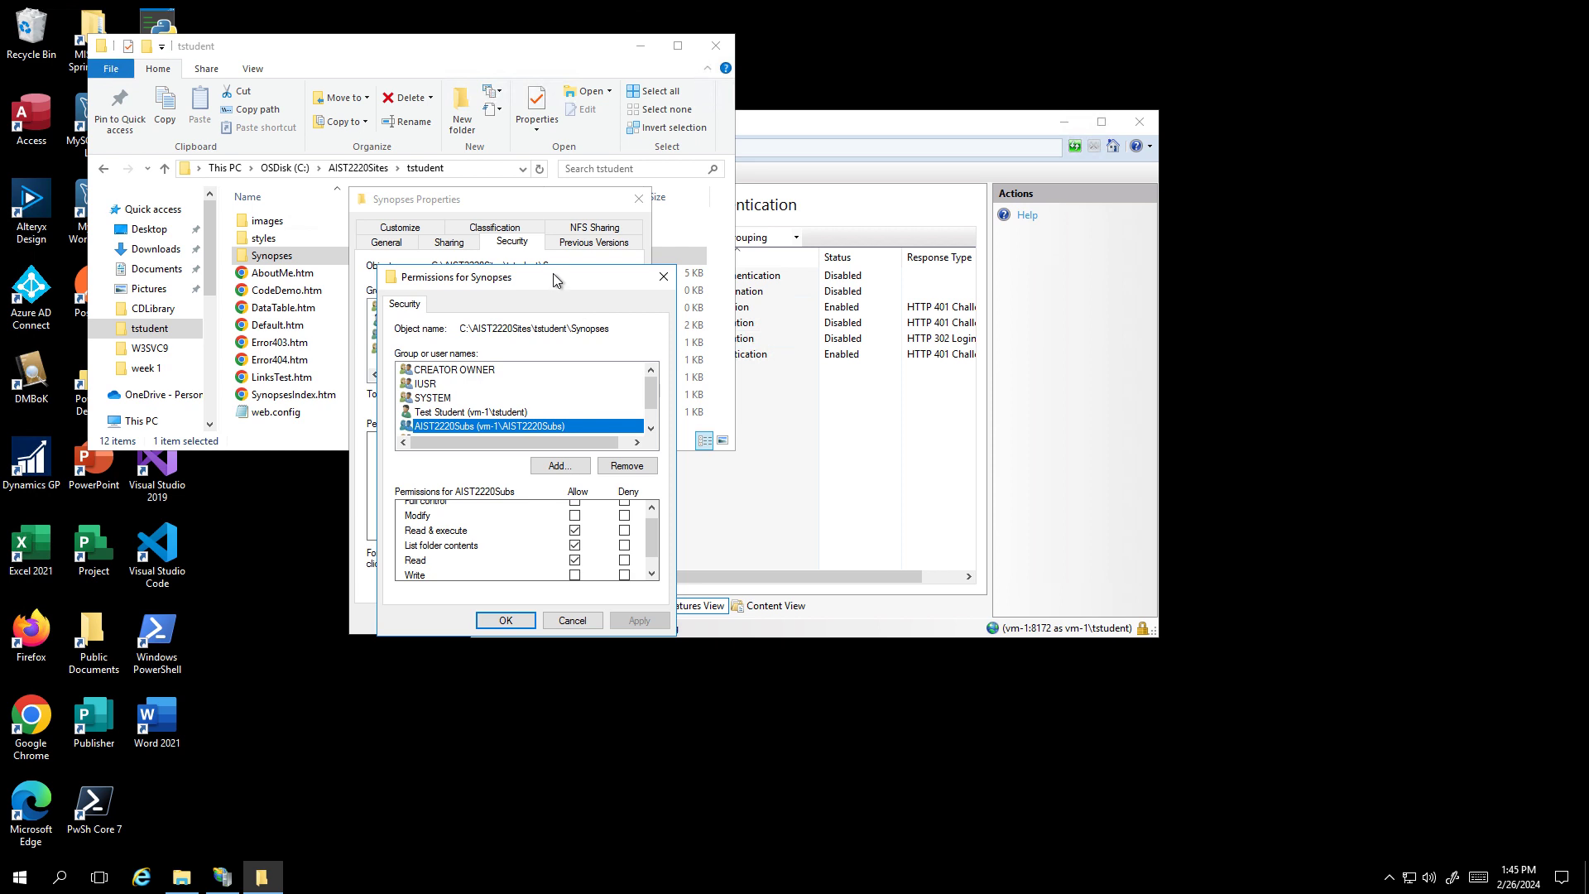
pyautogui.moveTo(554, 280); pyautogui.dragTo(679, 162)
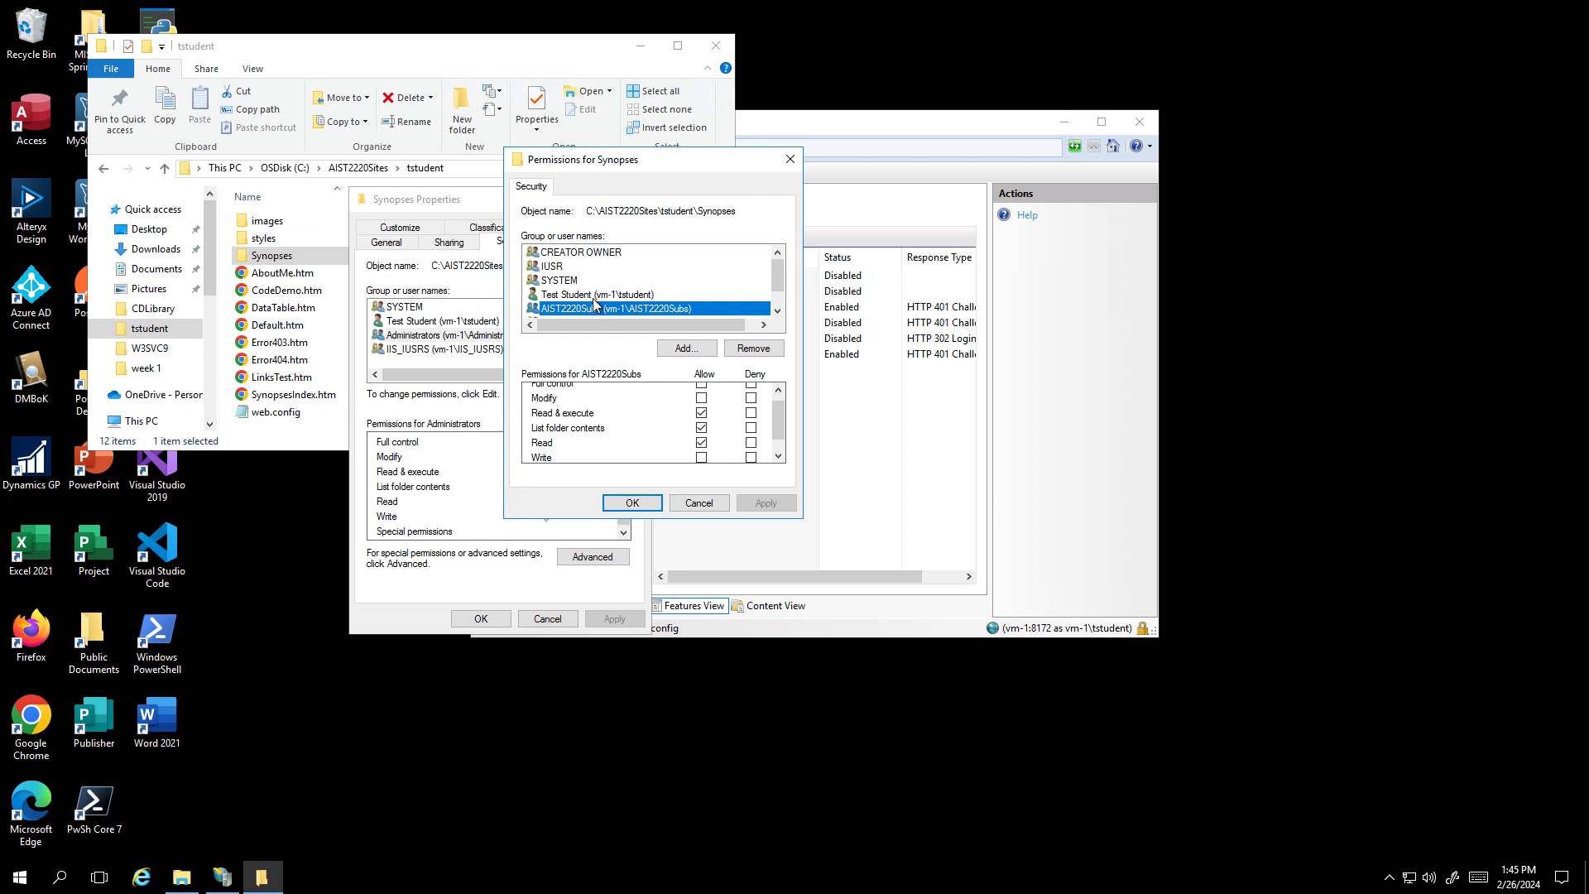
# - Review Test Student's permissions, confirm the Synopses permissions with OK, and minimize Remote Desktop
pyautogui.click(685, 295)
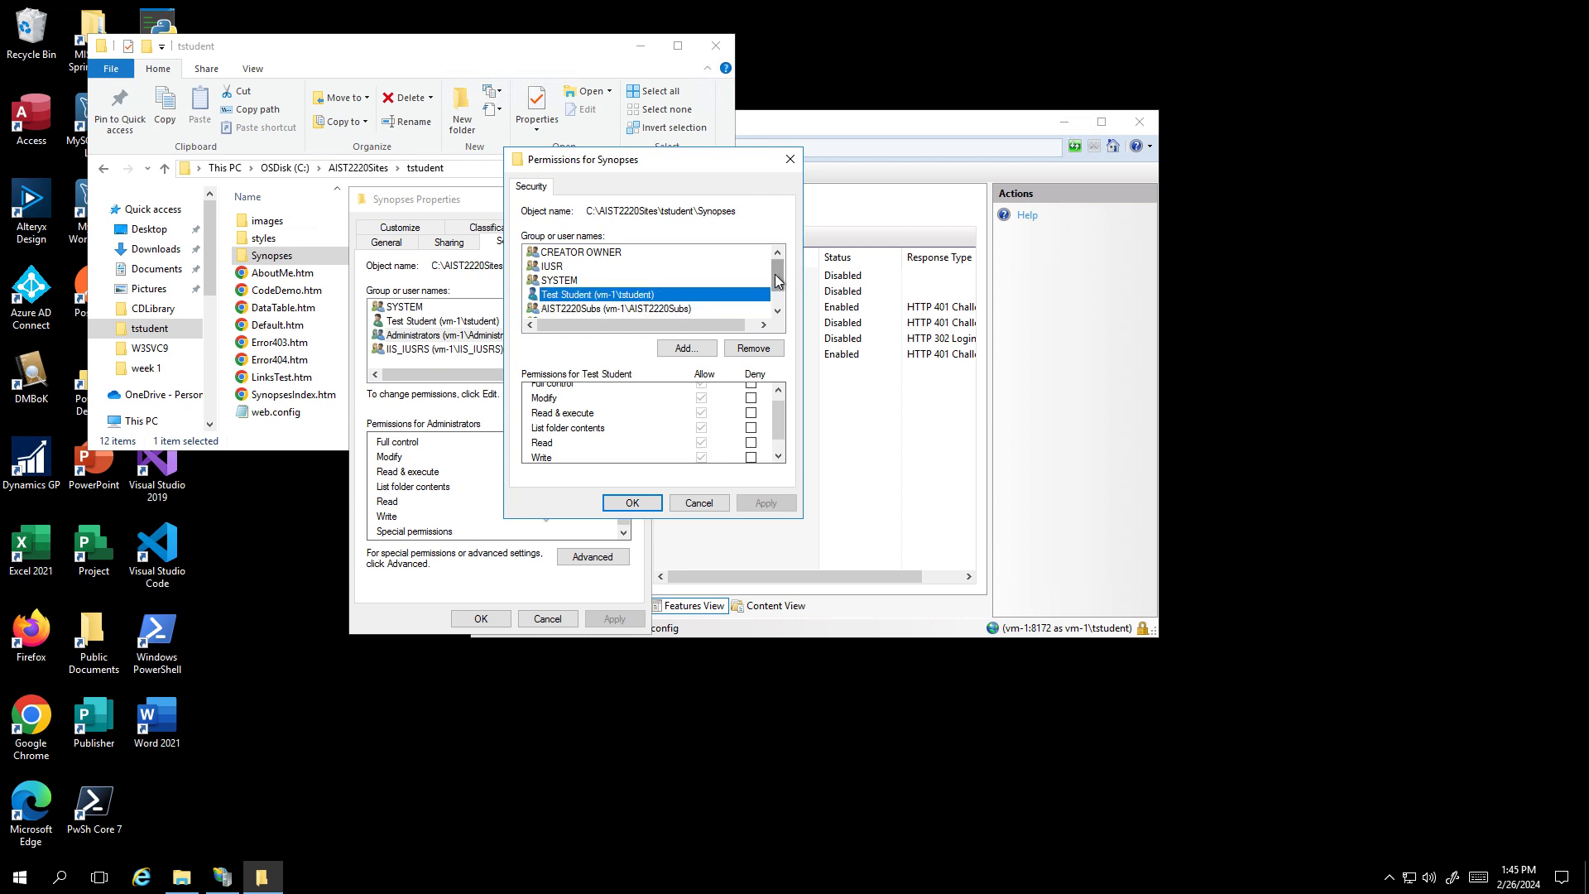
pyautogui.scroll(-2, 777, 277)
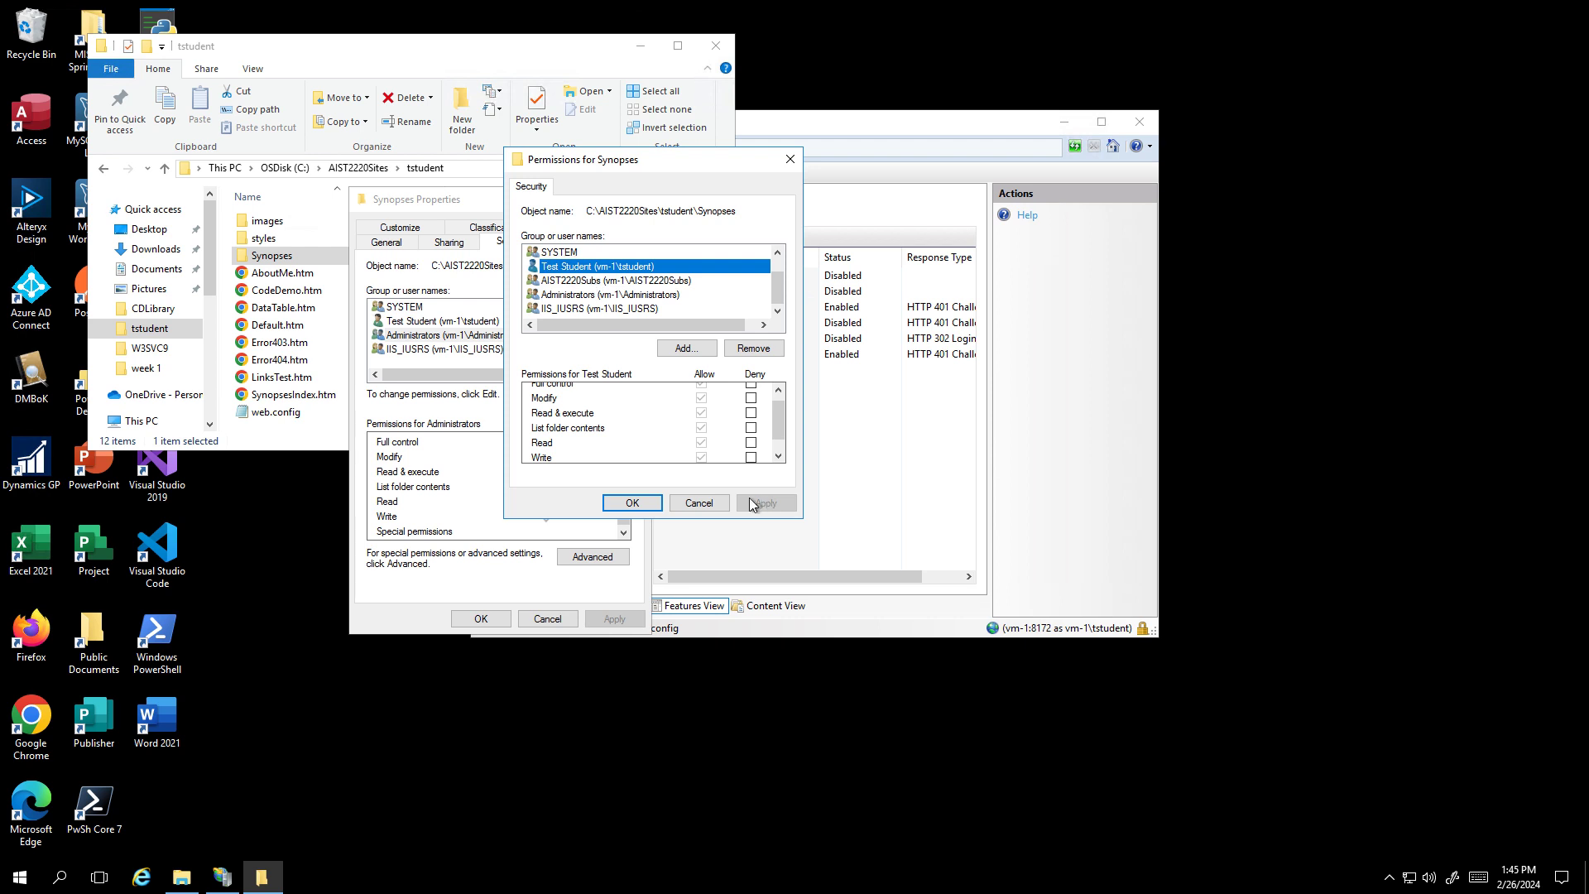
pyautogui.click(631, 502)
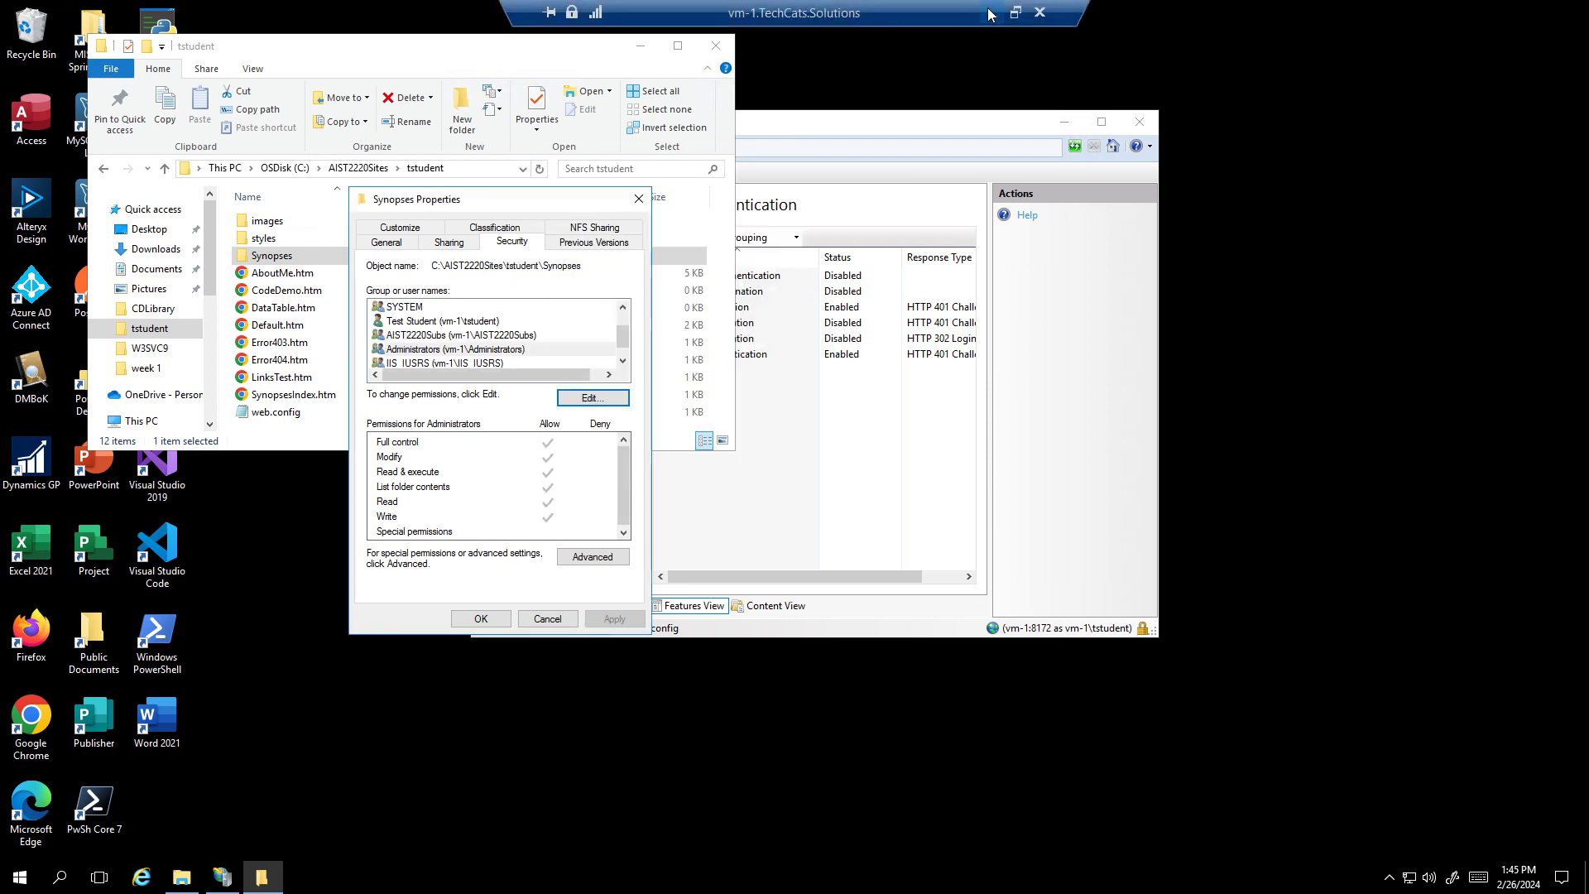
pyautogui.click(991, 14)
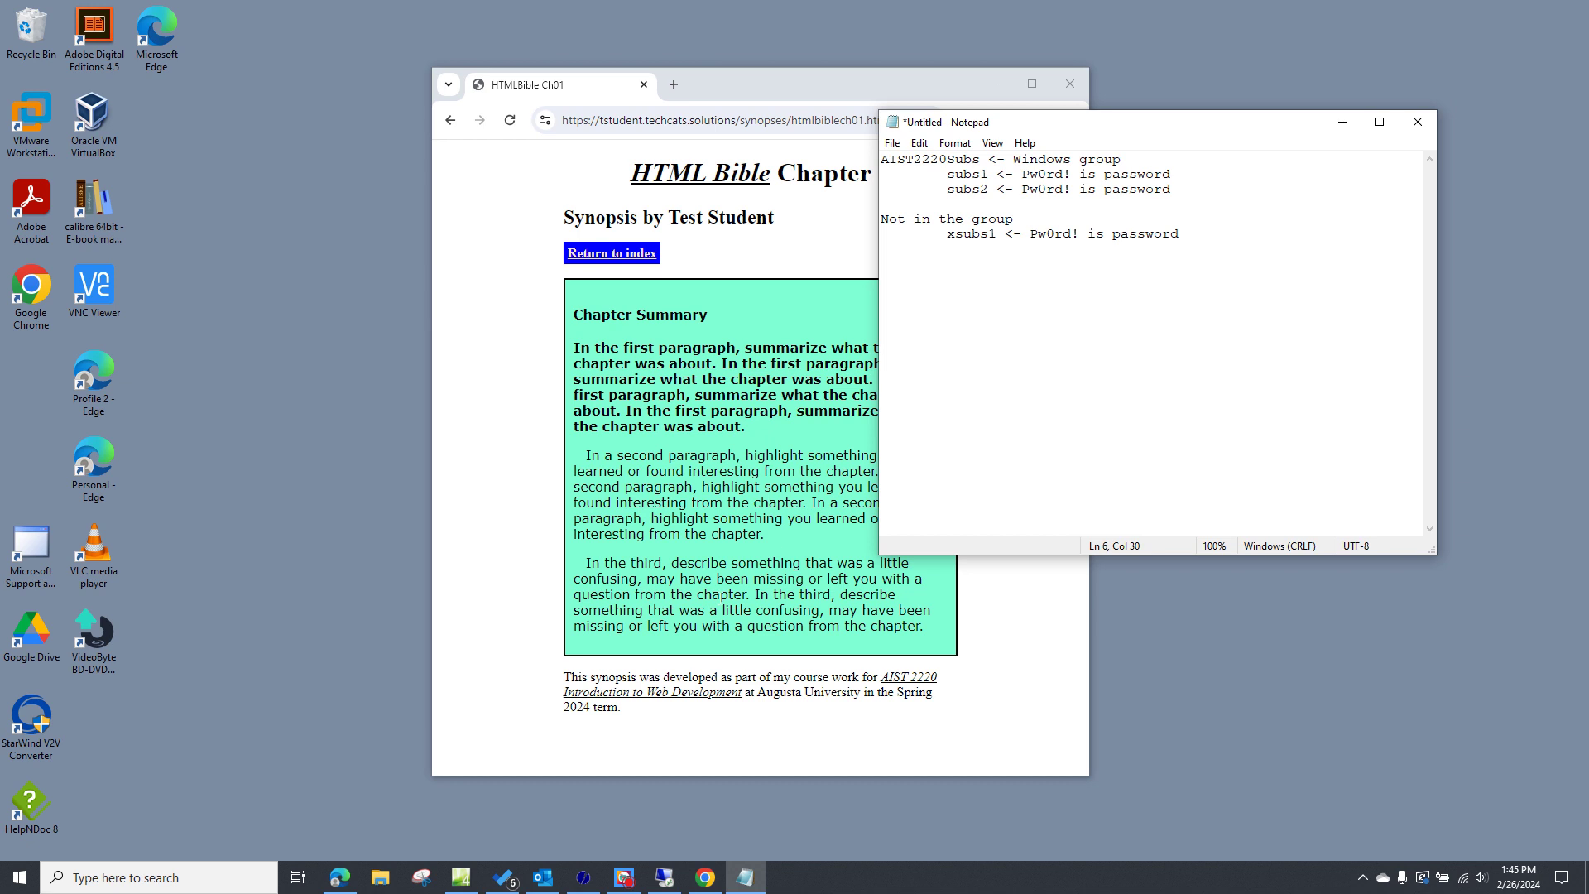
# - Open an Incognito window, then return to the regular window and select the Chapter 1 page address
pyautogui.click(861, 83)
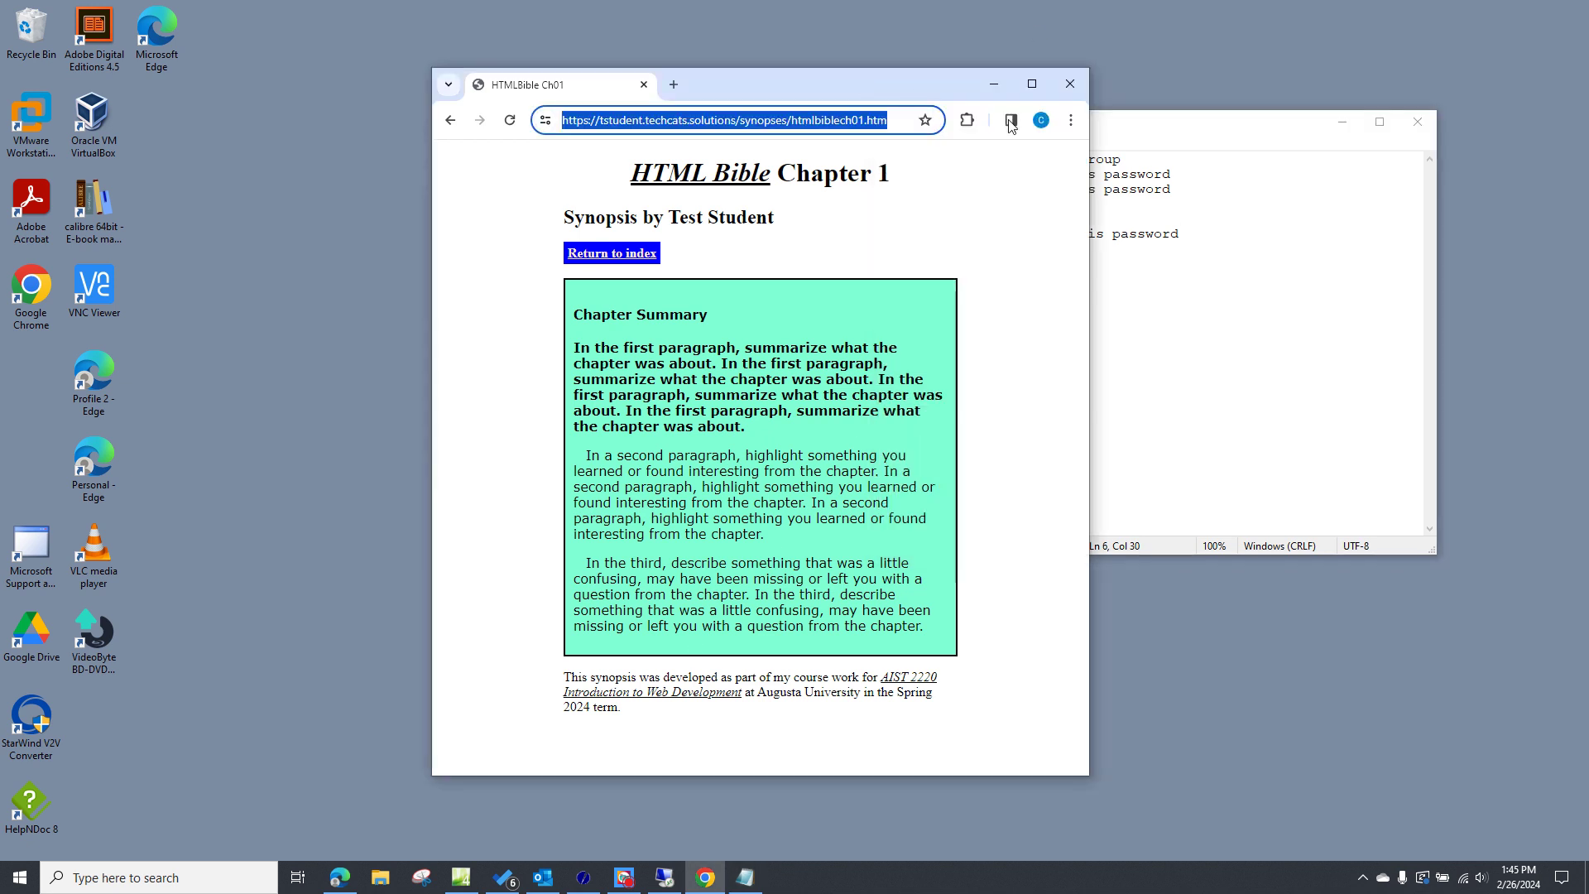
pyautogui.click(1071, 120)
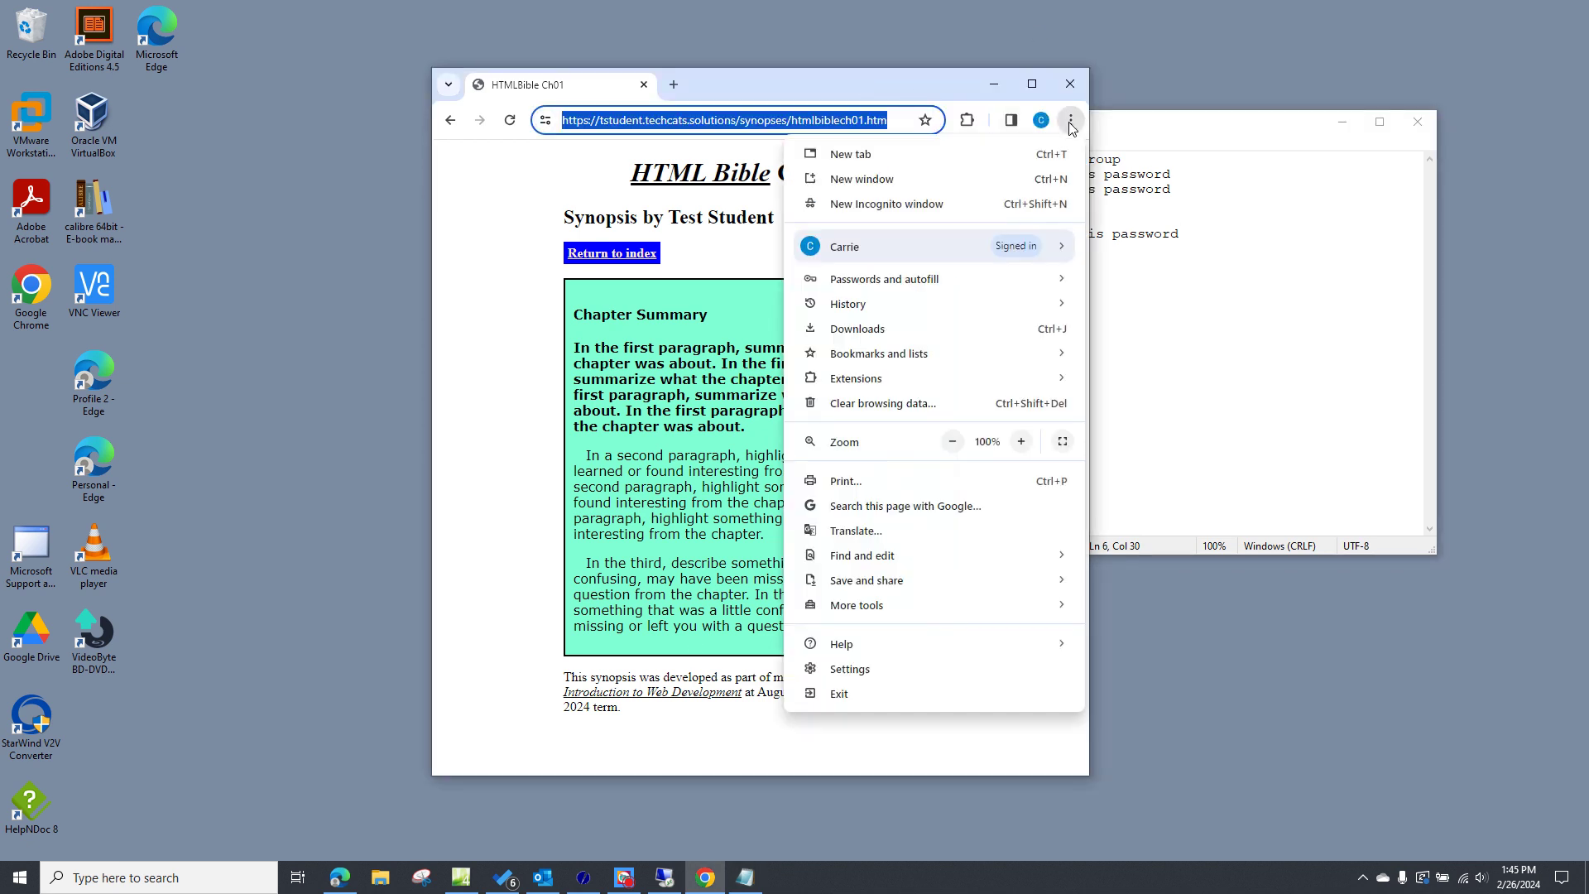
pyautogui.click(937, 204)
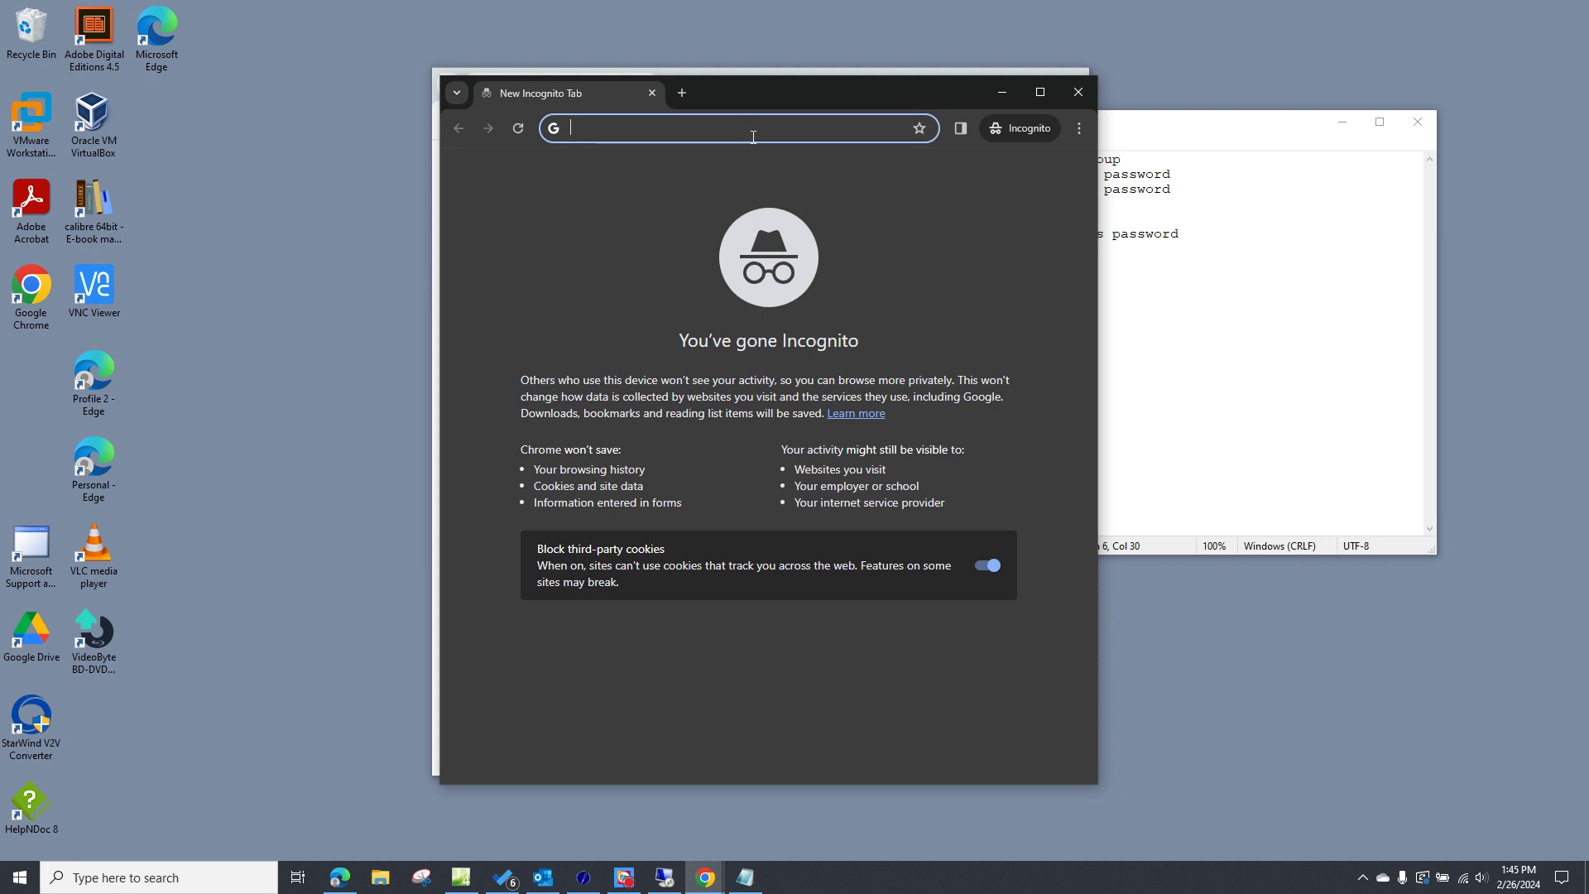
pyautogui.hotkey('ctrl', 'v')
pyautogui.press('BackSpace')
pyautogui.press('BackSpace')
pyautogui.press('BackSpace')
pyautogui.press('BackSpace')
pyautogui.press('BackSpace')
pyautogui.press('BackSpace')
pyautogui.press('BackSpace')
pyautogui.press('BackSpace')
pyautogui.press('BackSpace')
pyautogui.press('BackSpace')
pyautogui.press('BackSpace')
pyautogui.press('BackSpace')
pyautogui.press('BackSpace')
pyautogui.press('BackSpace')
pyautogui.press('BackSpace')
pyautogui.press('BackSpace')
pyautogui.press('BackSpace')
pyautogui.press('BackSpace')
pyautogui.press('BackSpace')
pyautogui.press('BackSpace')
pyautogui.click(1002, 92)
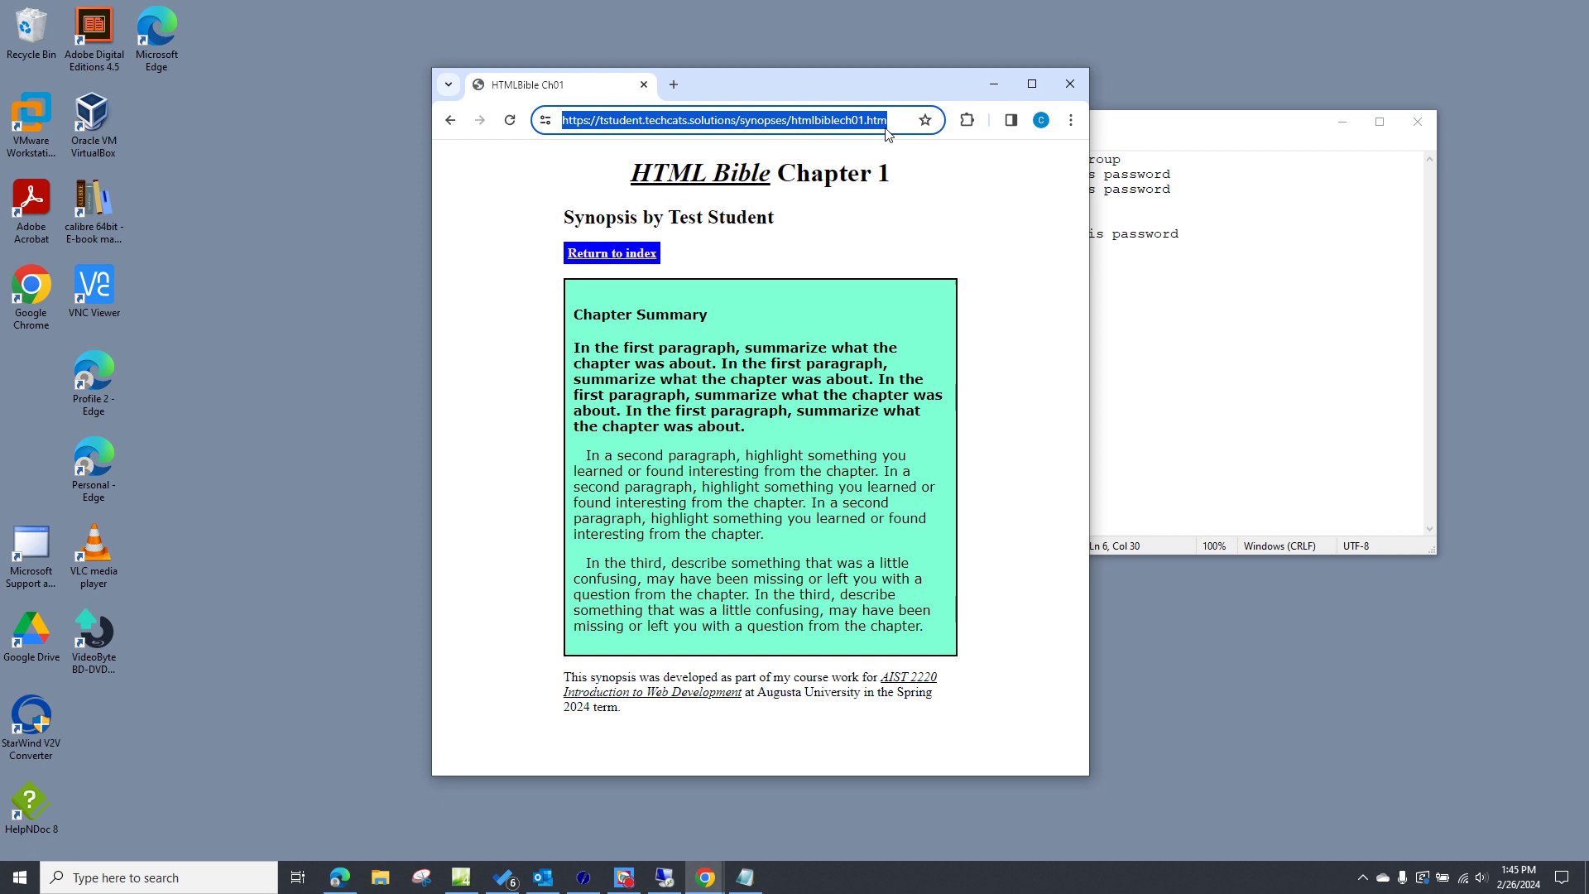
pyautogui.moveTo(890, 122); pyautogui.dragTo(551, 124)
pyautogui.hotkey('ctrl', 'c')
# - In a new Incognito window, load the pasted address edited to end in synopsesindex.htm
pyautogui.hotkey('ctrl', 'shift', 'n')
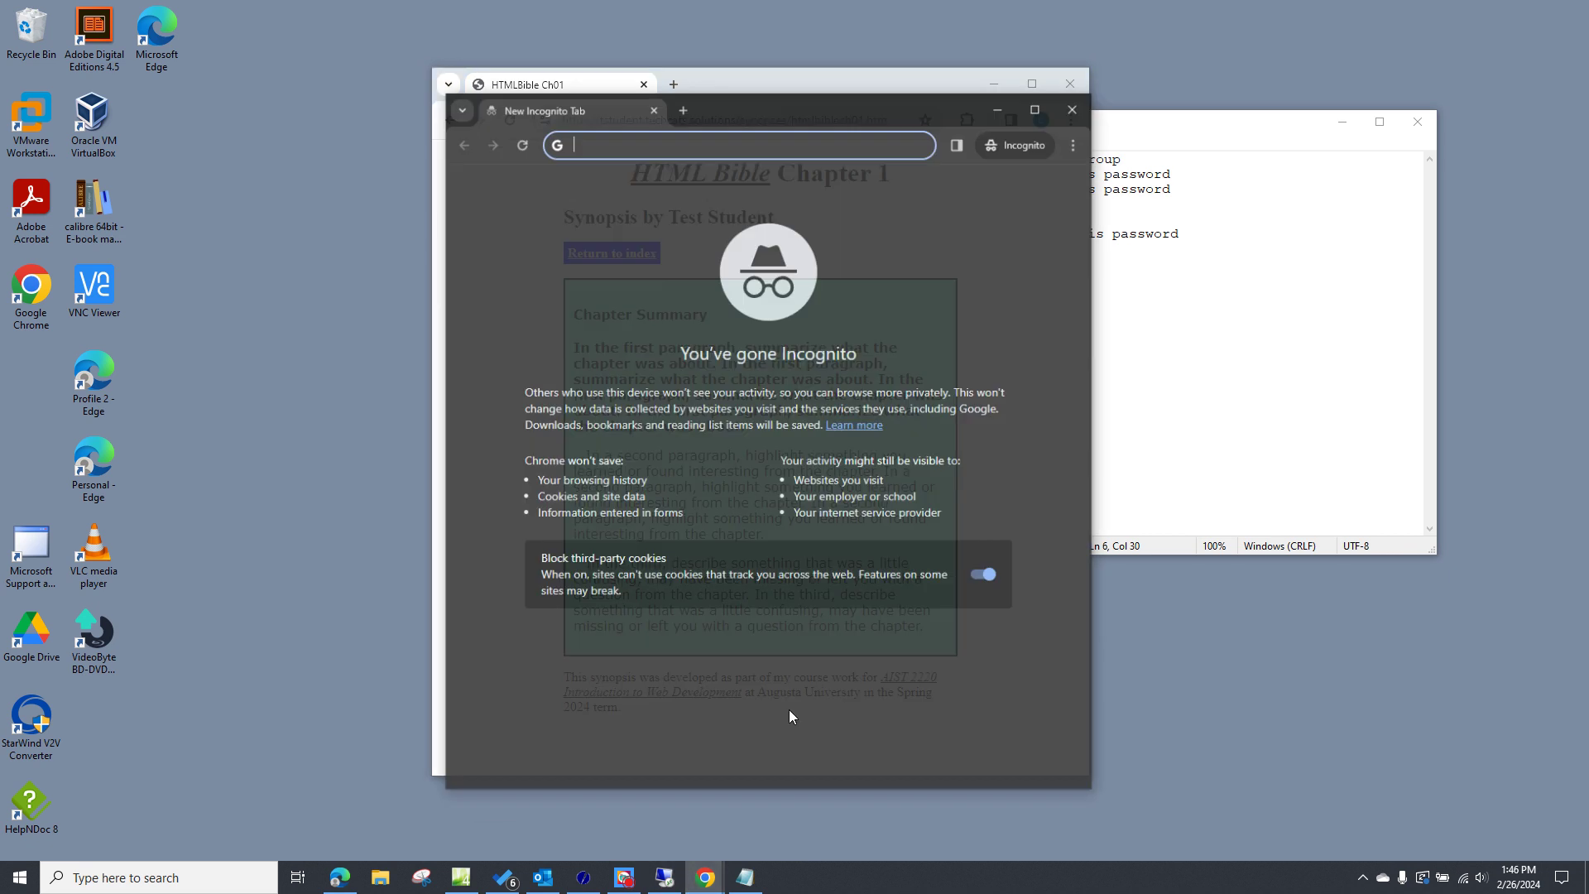
pyautogui.hotkey('ctrl', 'v')
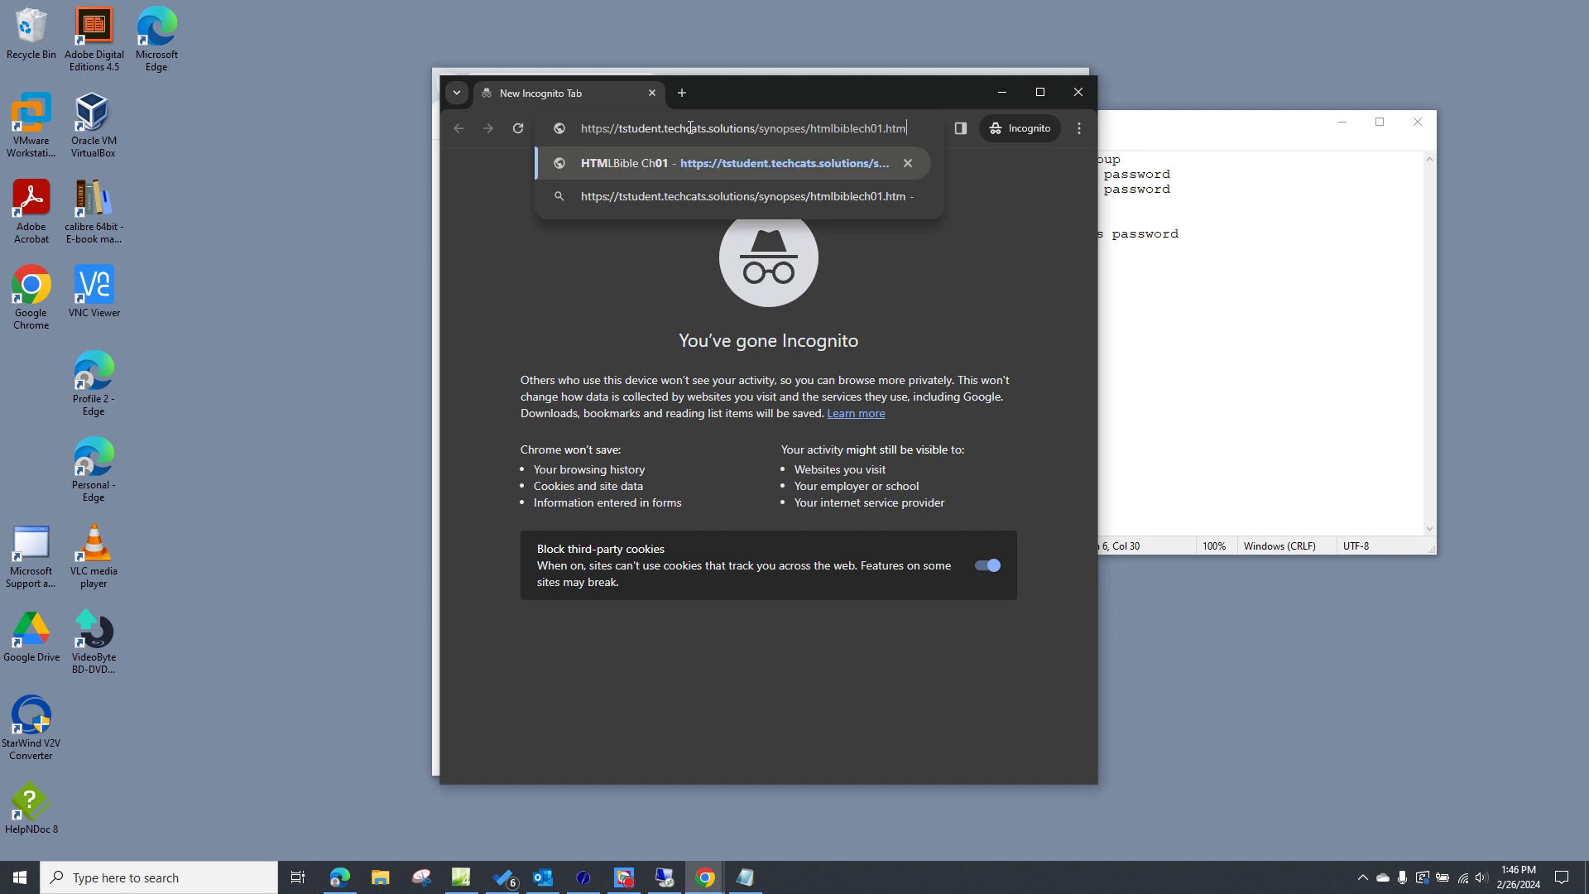
pyautogui.press('BackSpace')
pyautogui.press('BackSpace')
pyautogui.press('BackSpace')
pyautogui.press('BackSpace')
pyautogui.press('BackSpace')
pyautogui.press('BackSpace')
pyautogui.press('BackSpace')
pyautogui.press('BackSpace')
pyautogui.press('BackSpace')
pyautogui.press('BackSpace')
pyautogui.press('BackSpace')
pyautogui.press('BackSpace')
pyautogui.press('BackSpace')
pyautogui.press('BackSpace')
pyautogui.press('BackSpace')
pyautogui.press('BackSpace')
pyautogui.press('BackSpace')
pyautogui.press('BackSpace')
pyautogui.press('BackSpace')
pyautogui.press('BackSpace')
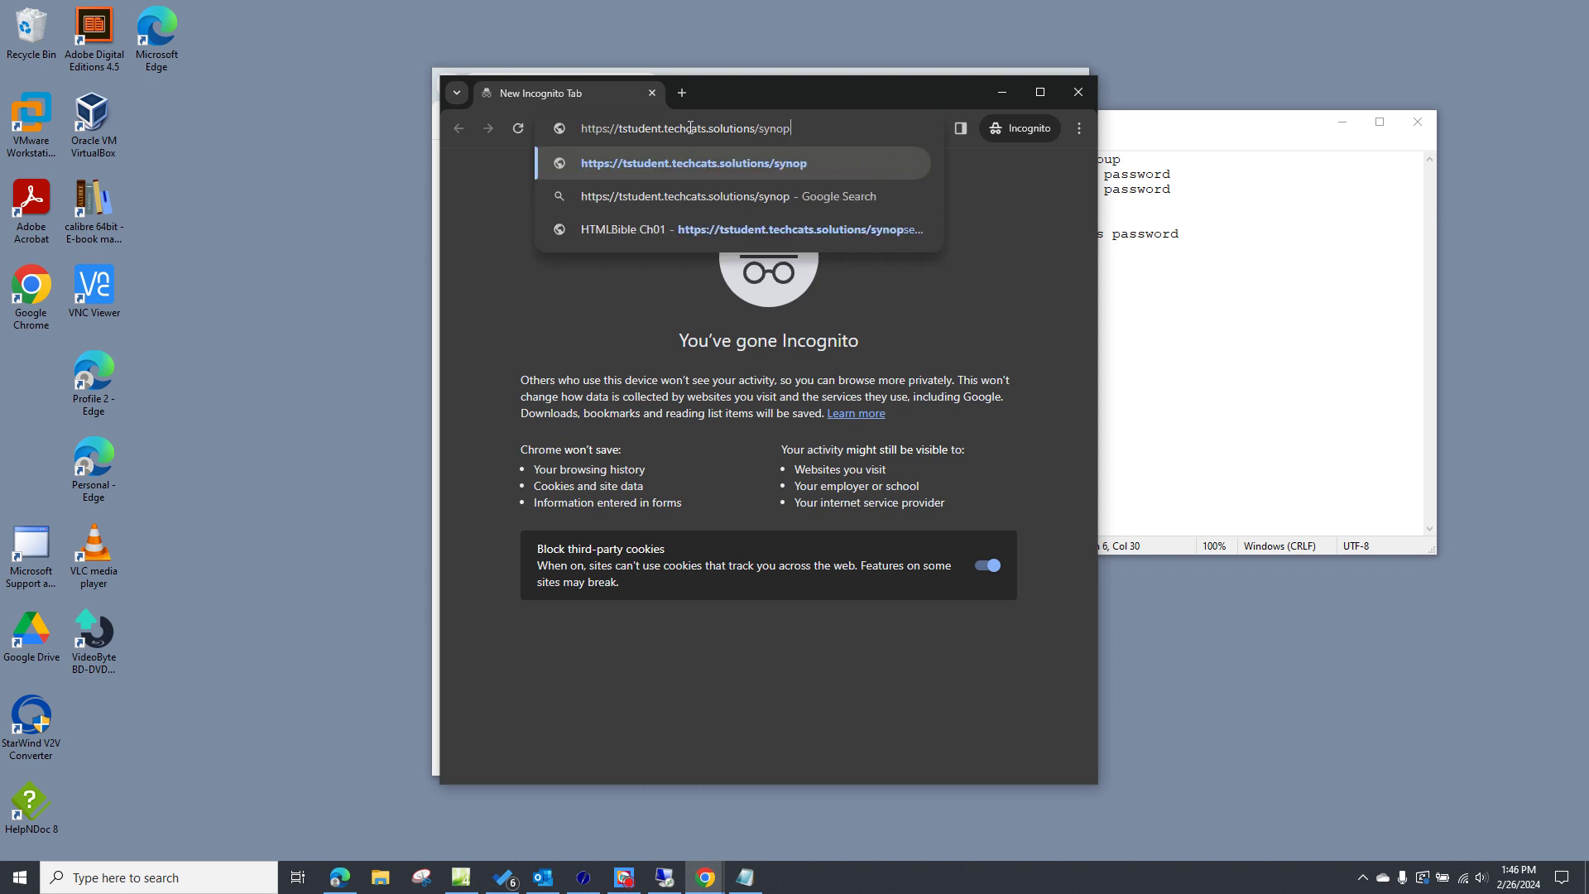
pyautogui.write('sesi')
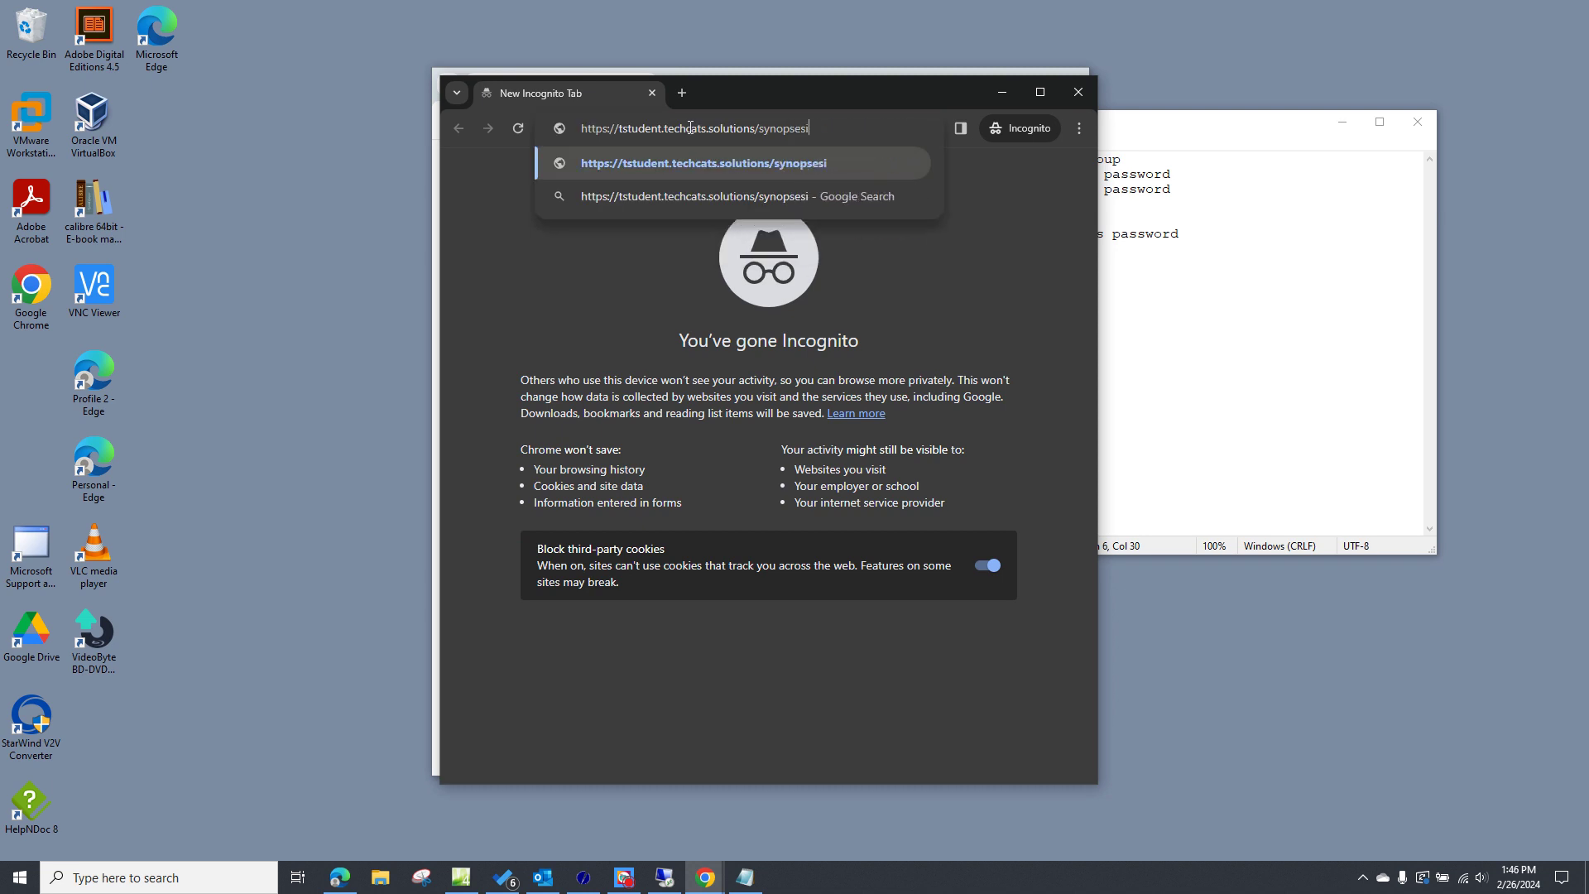
pyautogui.write('ndex.htm')
pyautogui.press('Return')
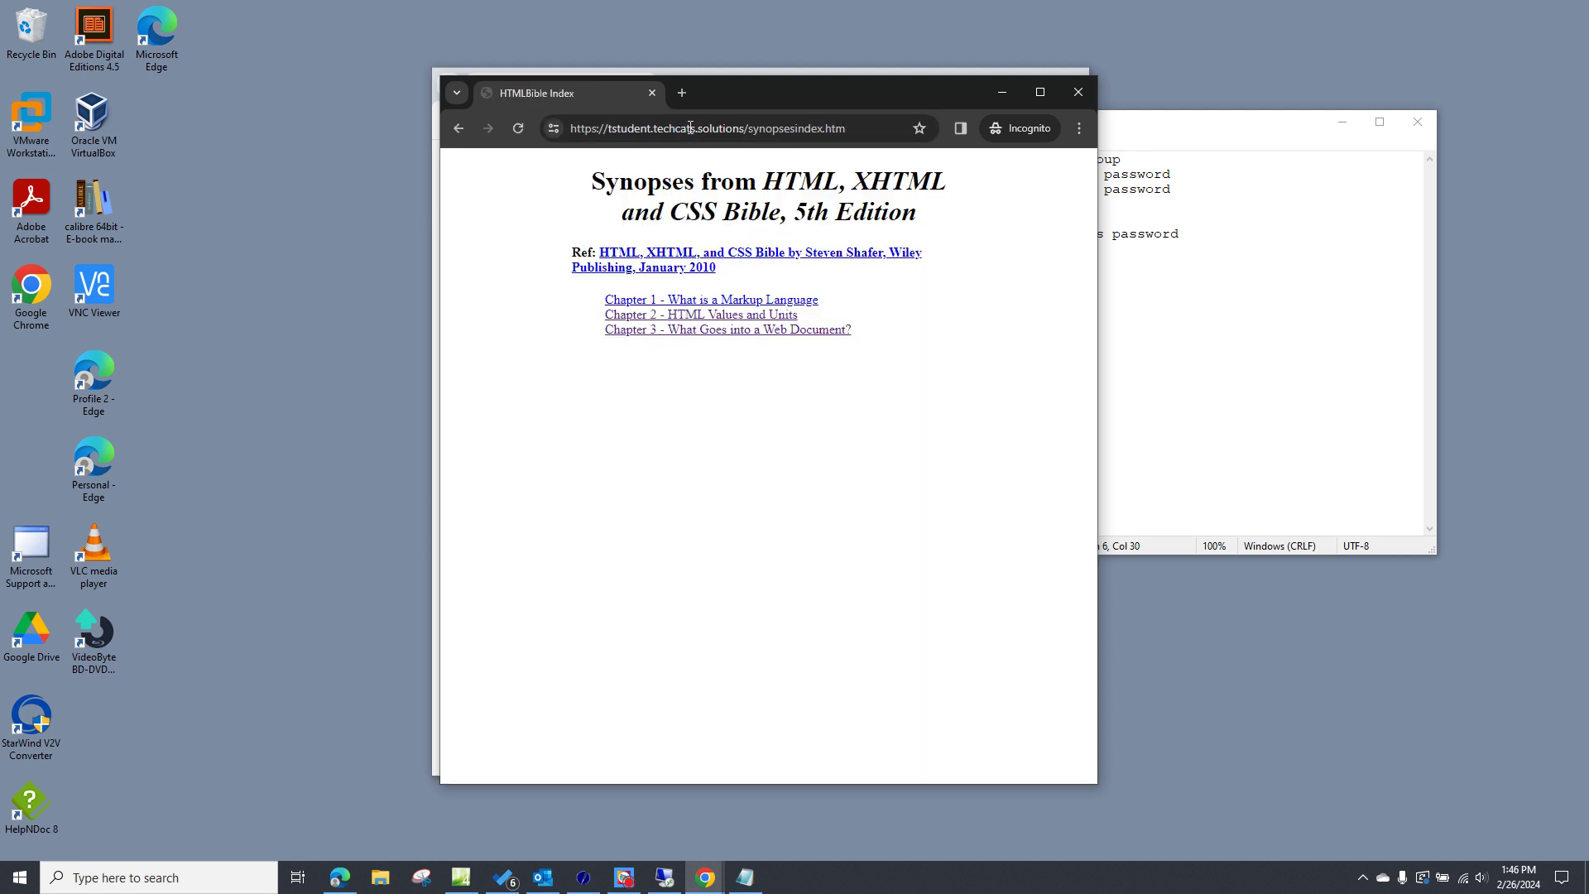
# - Sign in with the subscriber member's credentials to read Chapter 1, then open Chapter 2
pyautogui.click(735, 300)
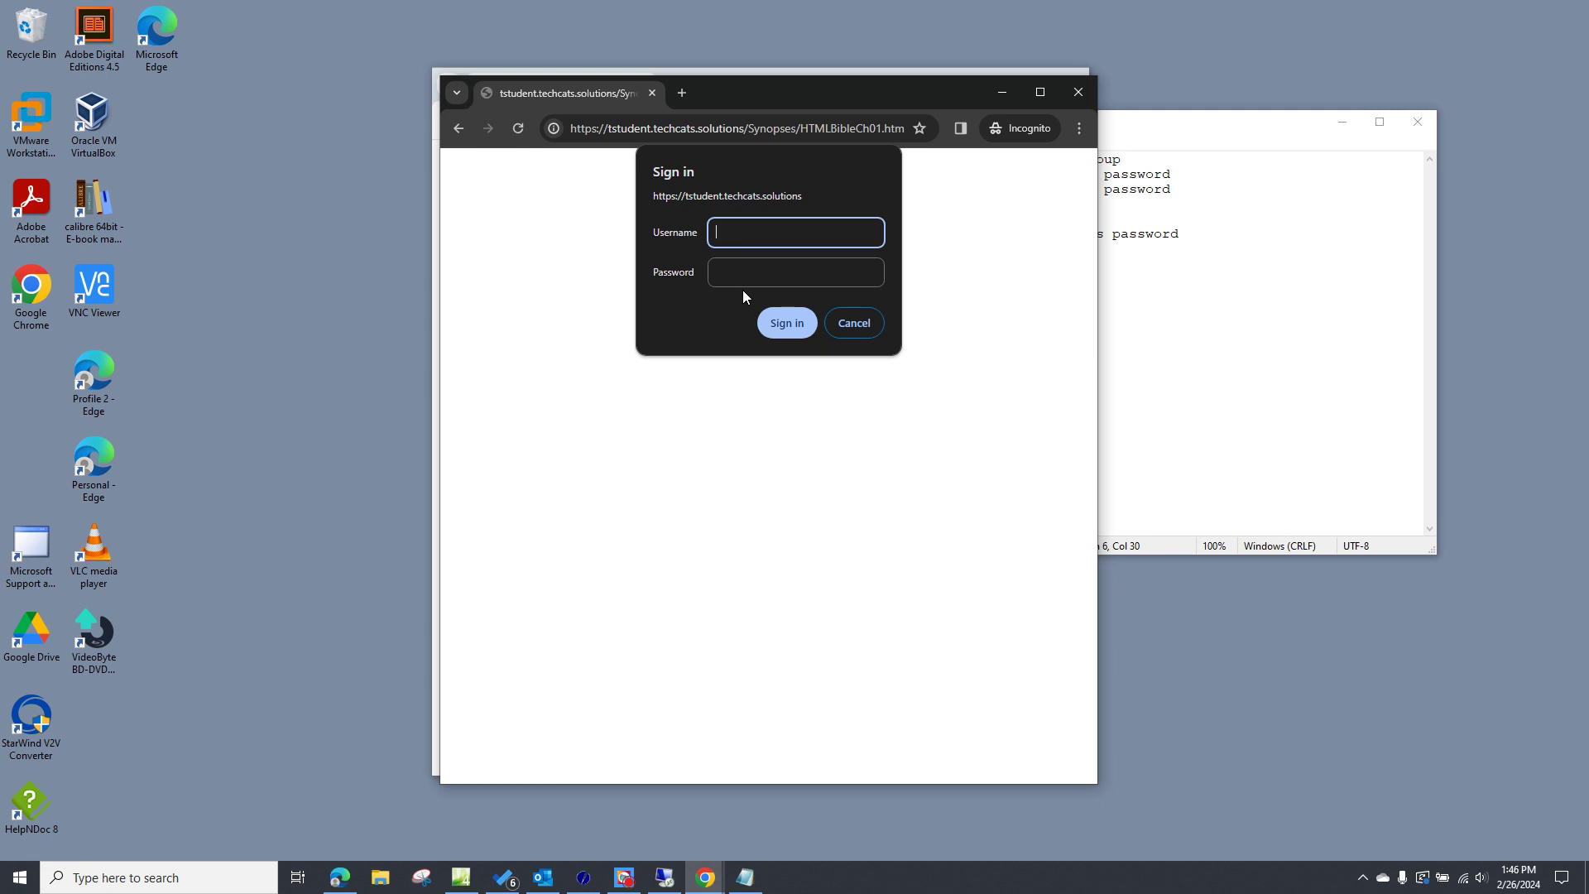
pyautogui.write('subs1')
pyautogui.press('Tab')
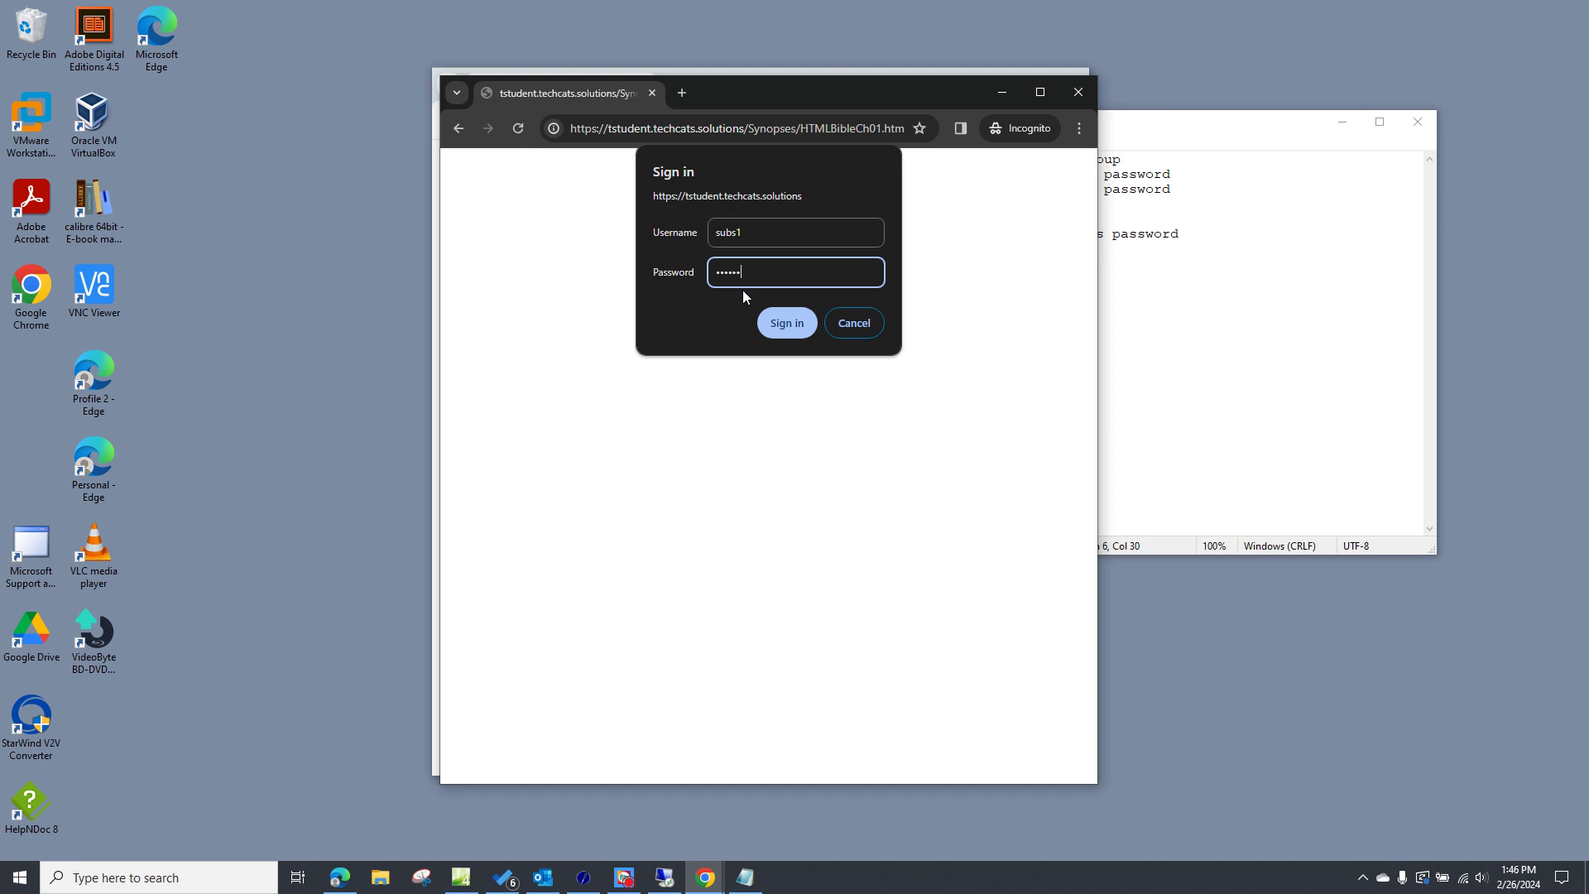
pyautogui.click(784, 324)
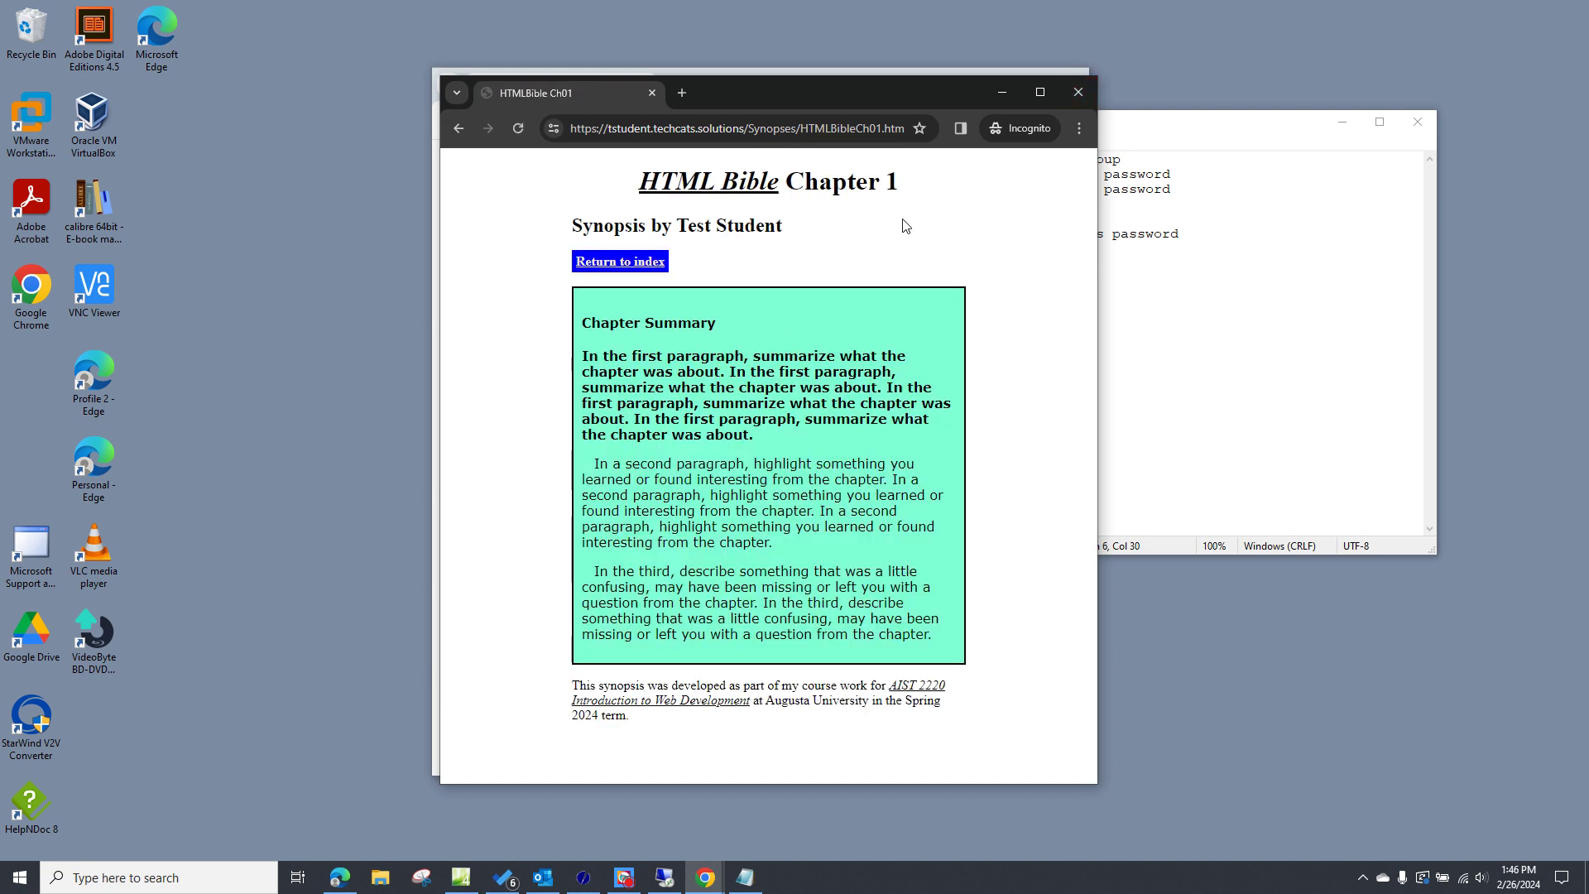
pyautogui.click(461, 128)
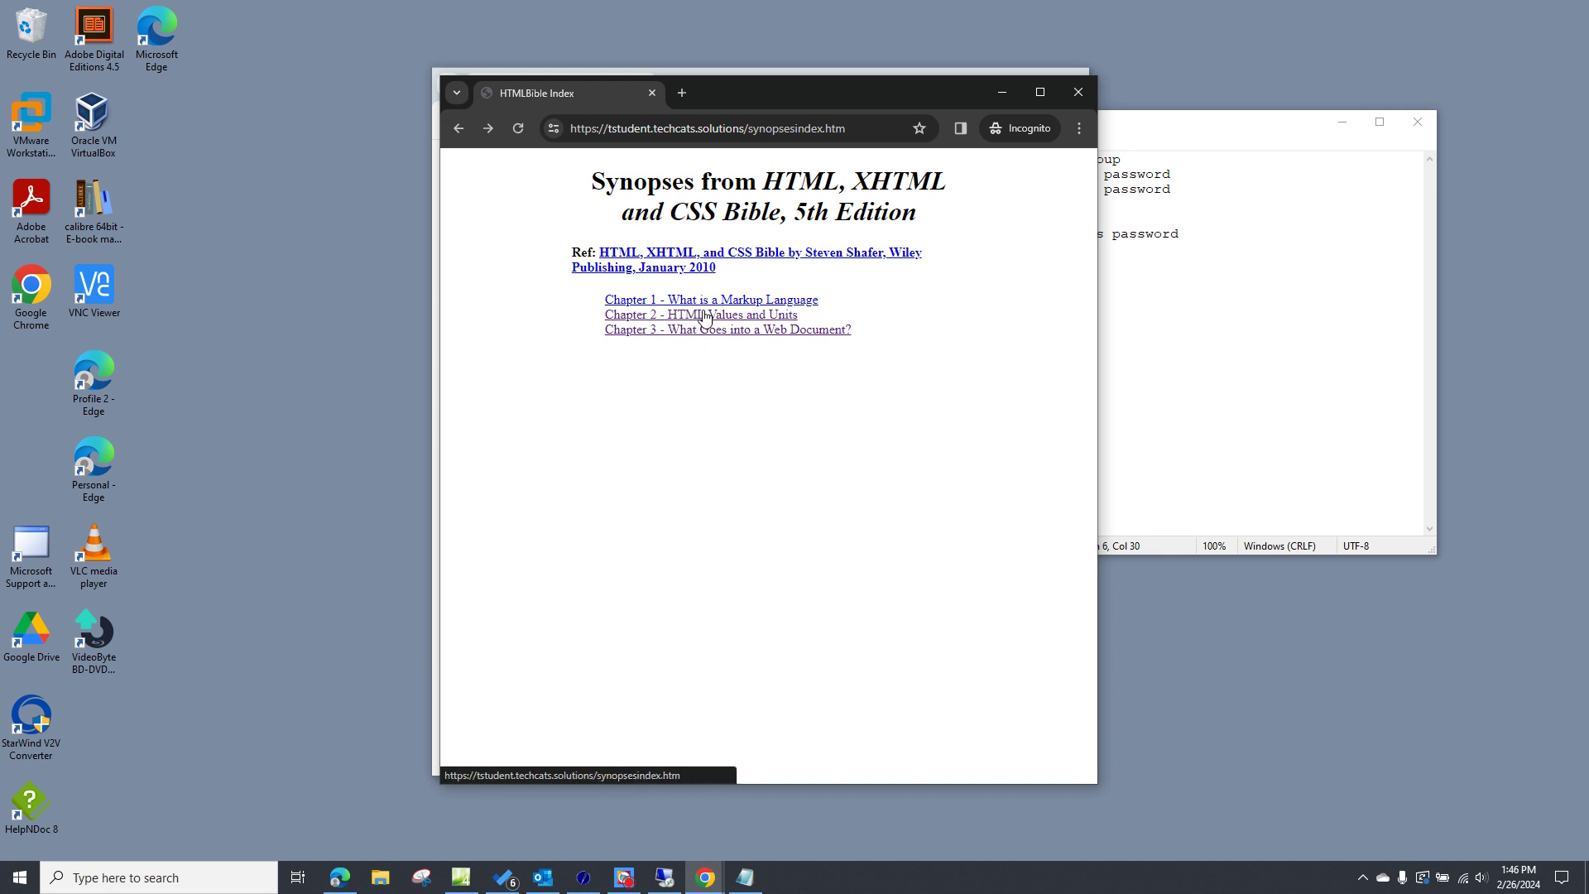
pyautogui.click(703, 320)
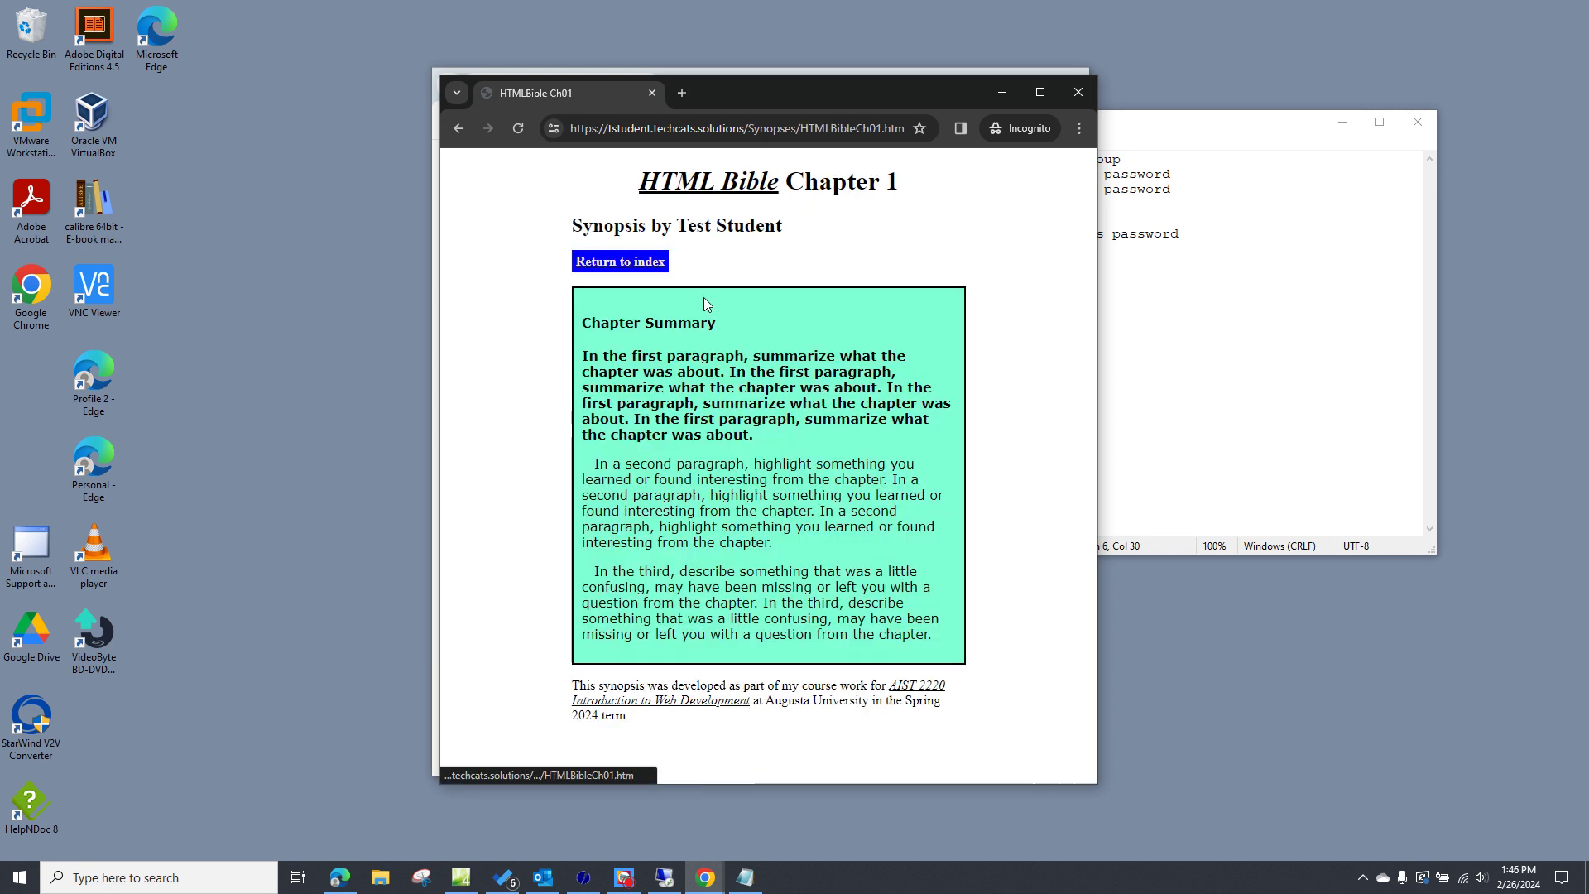
# - Reopen Chapter 1, change Ch01 to Ch02 in the address, then close the Incognito window
pyautogui.click(458, 129)
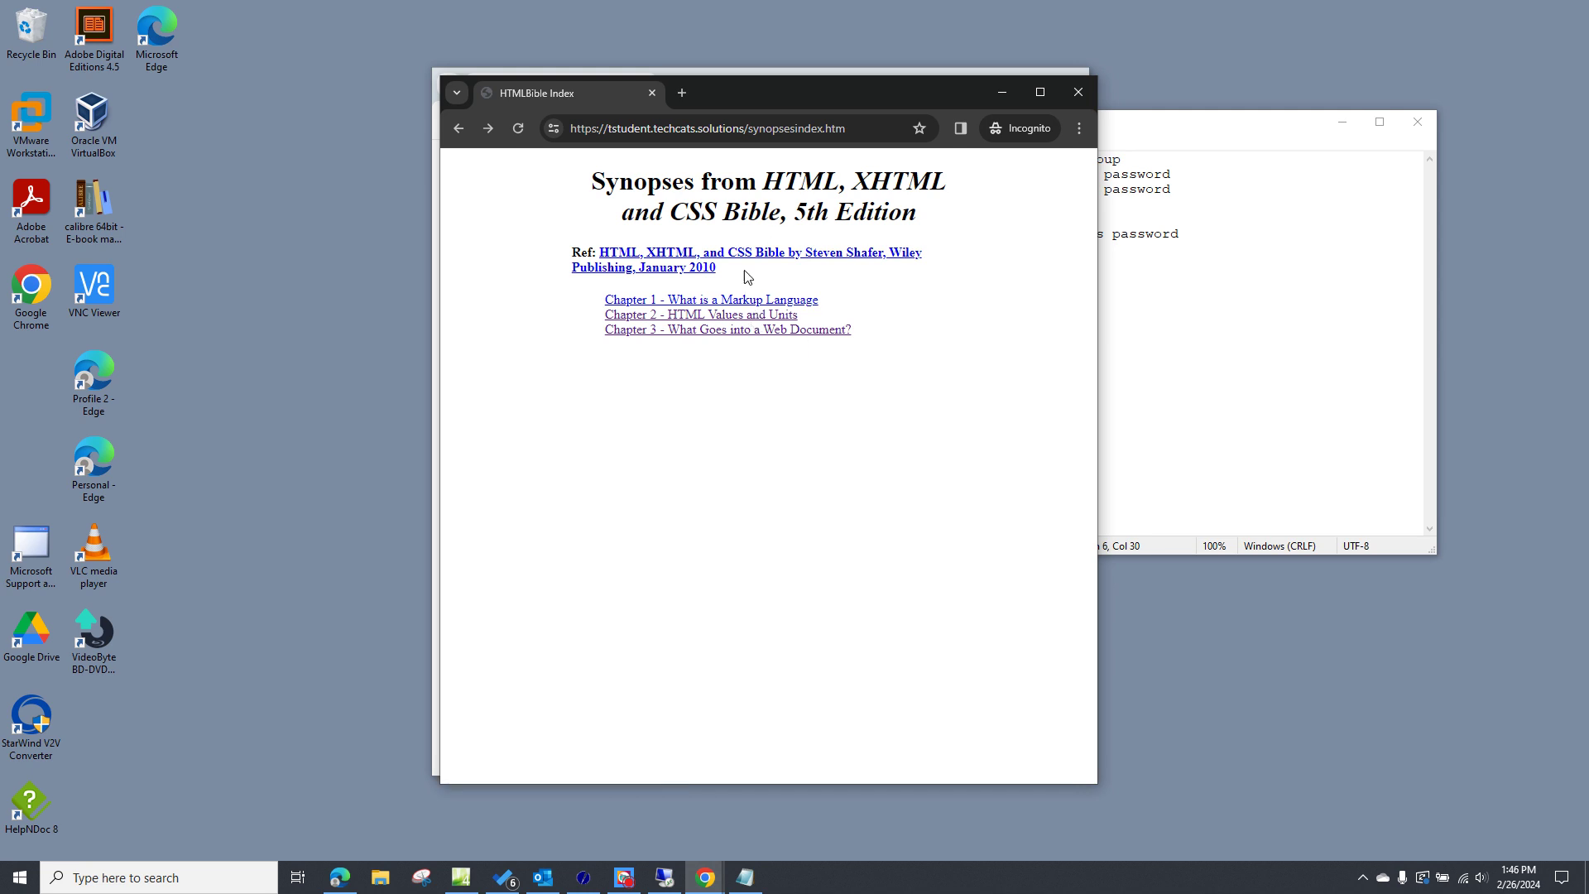
pyautogui.click(736, 299)
pyautogui.click(879, 128)
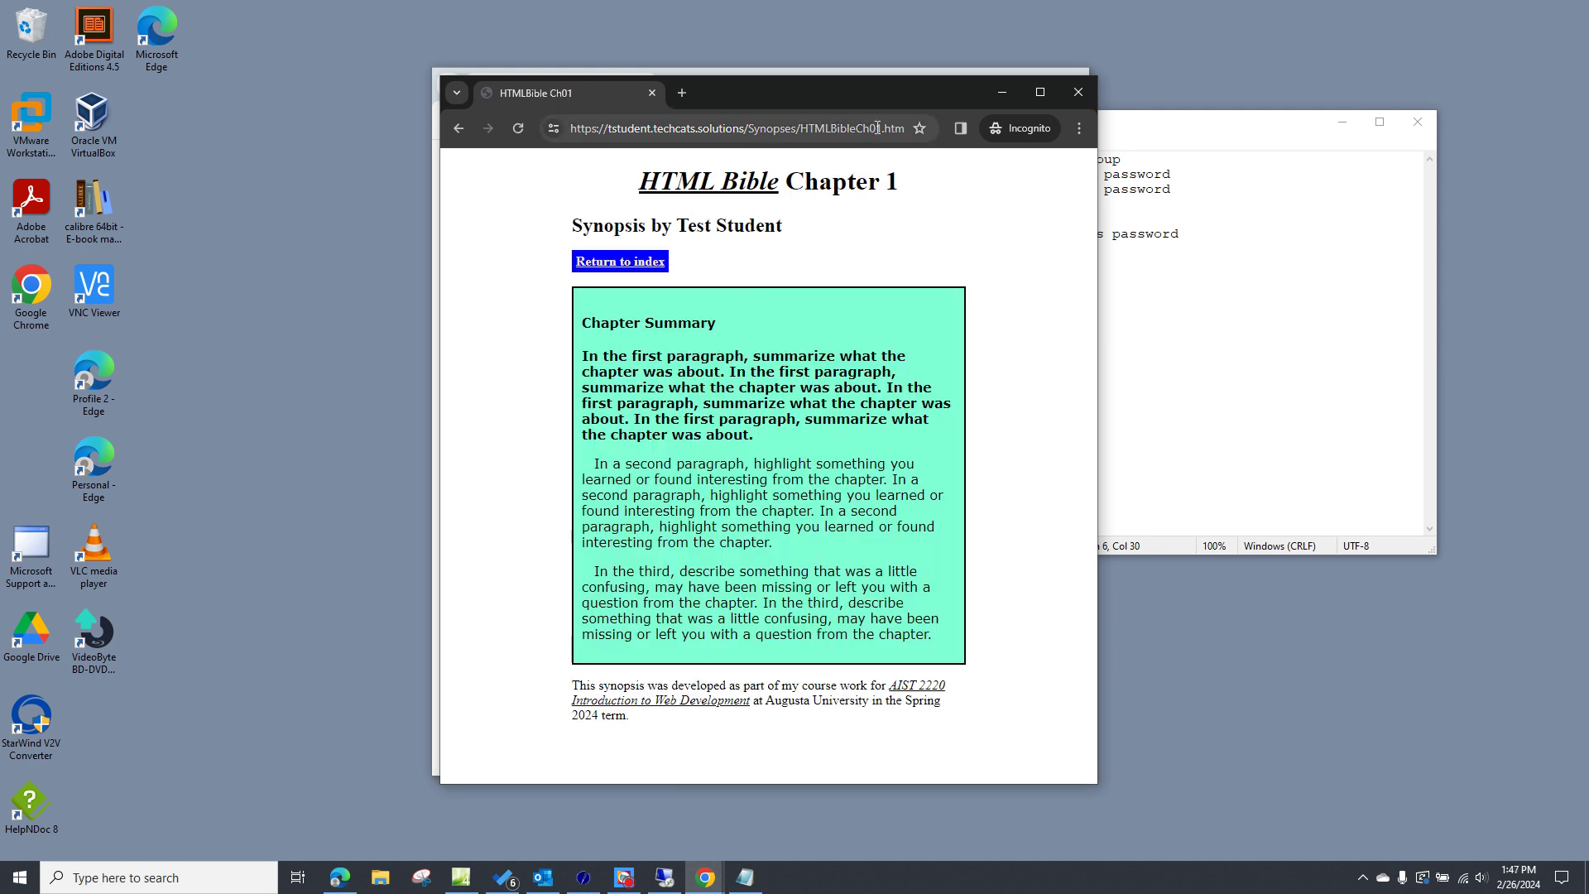
pyautogui.click(881, 128)
pyautogui.press('BackSpace')
pyautogui.write('2')
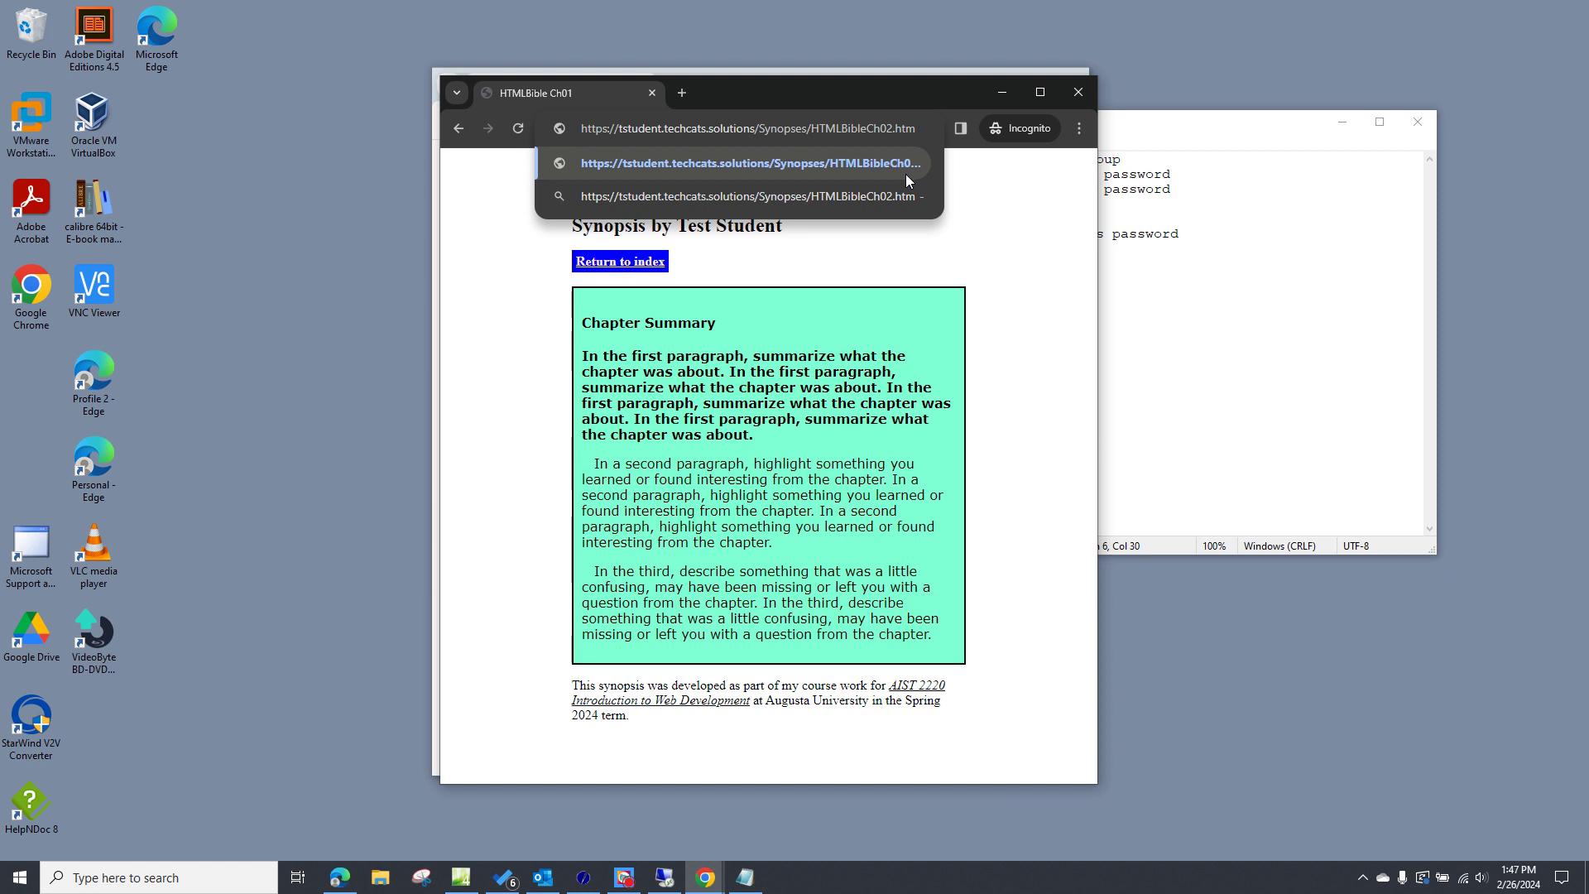
pyautogui.press('Return')
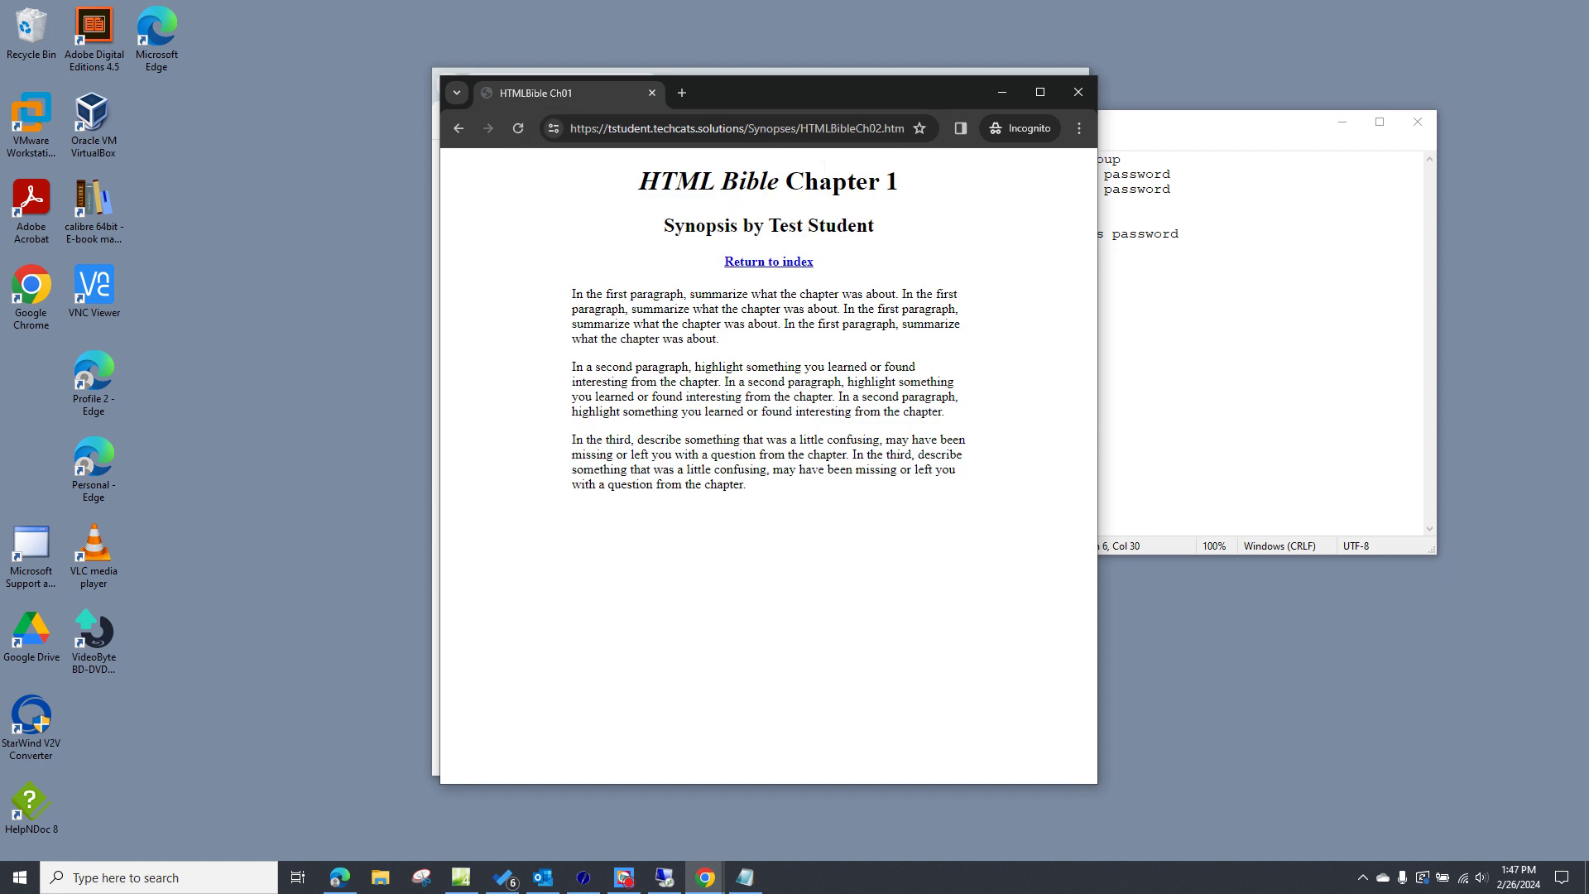
pyautogui.click(1076, 93)
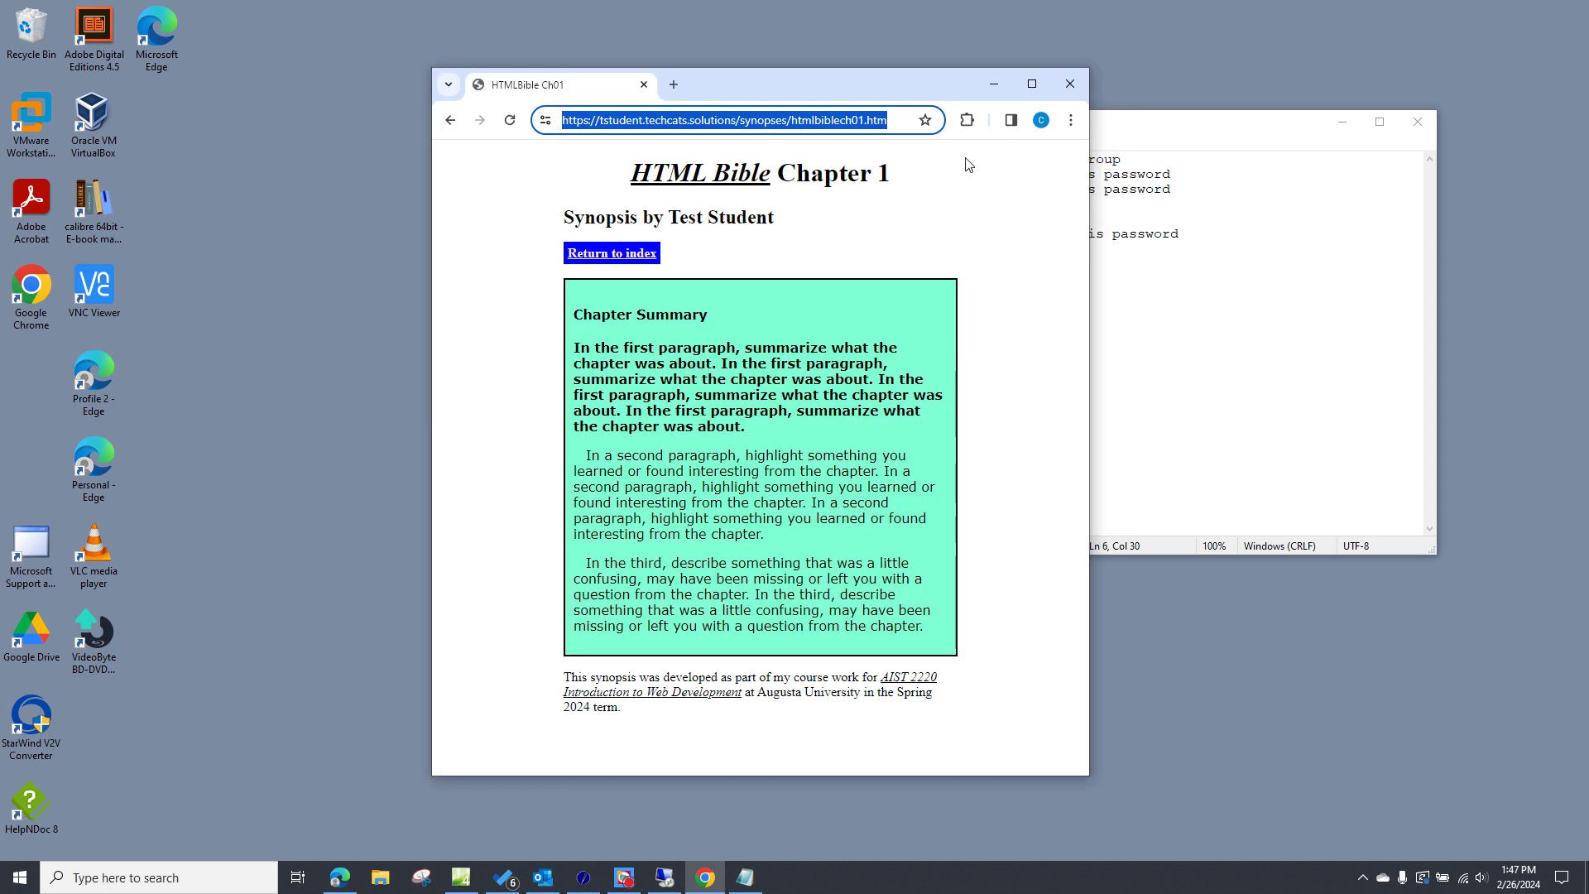
# - Open a new Incognito window and Paste and go to the Chapter 1 synopsis address
pyautogui.click(1072, 121)
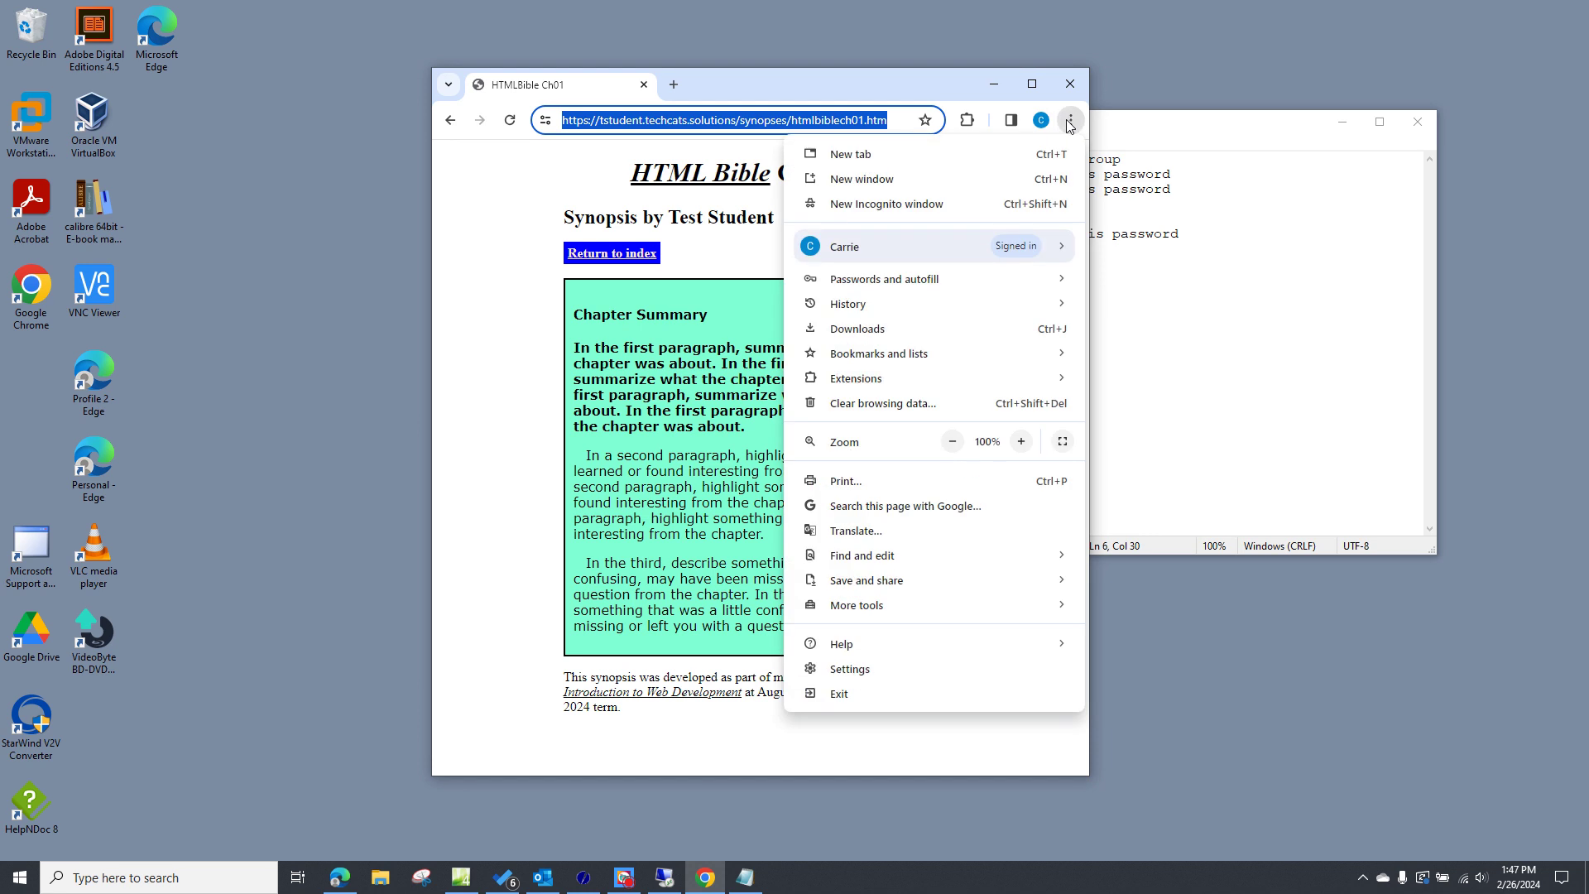
pyautogui.click(922, 205)
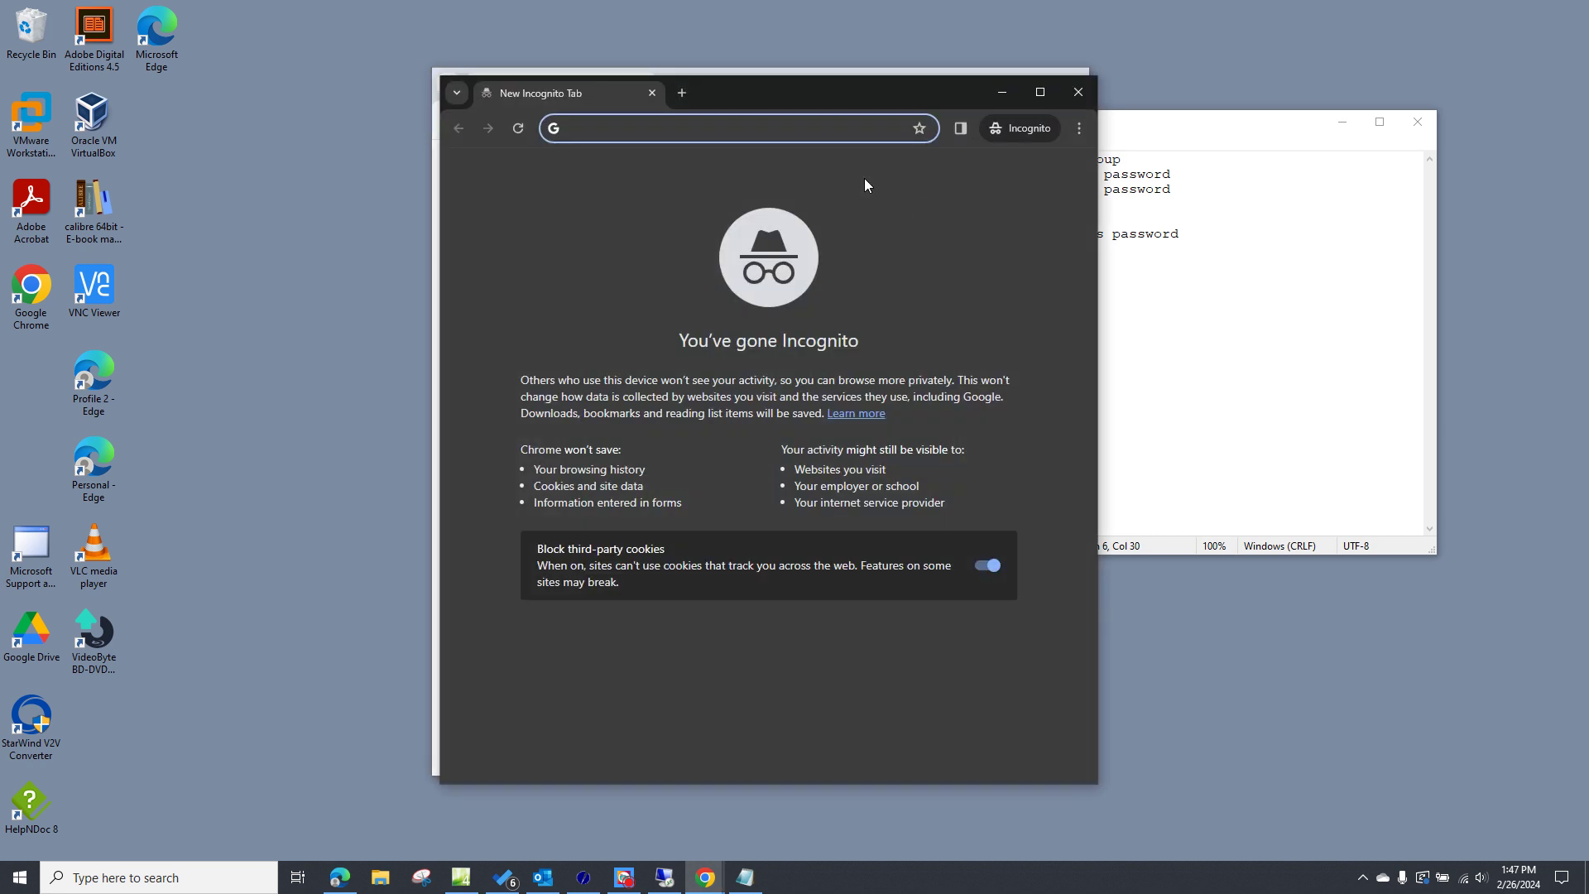
pyautogui.rightClick(740, 131)
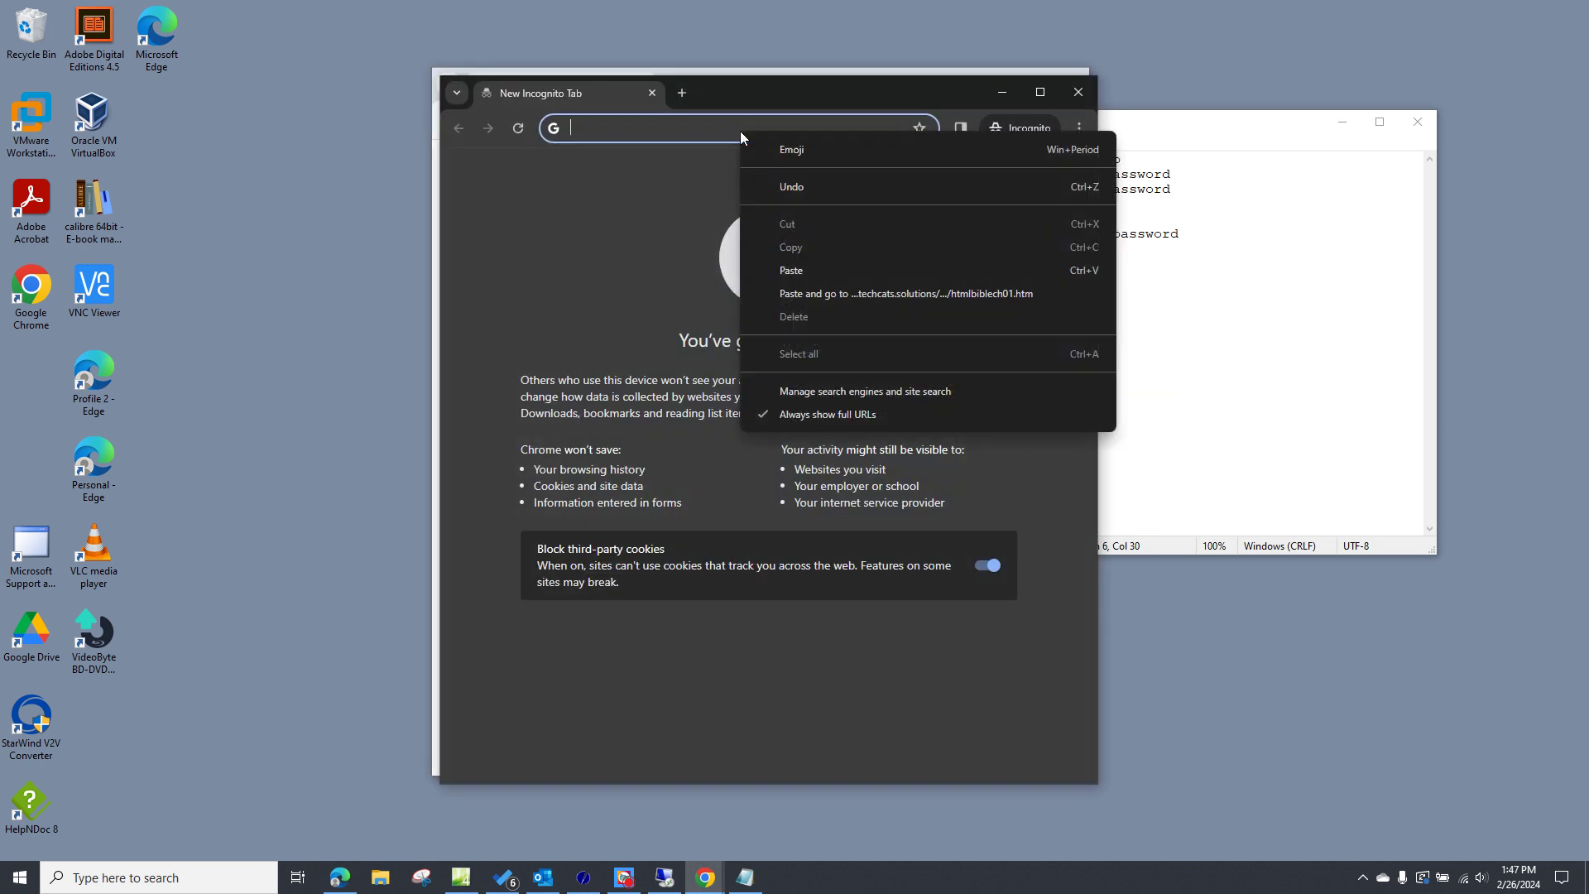
pyautogui.click(846, 291)
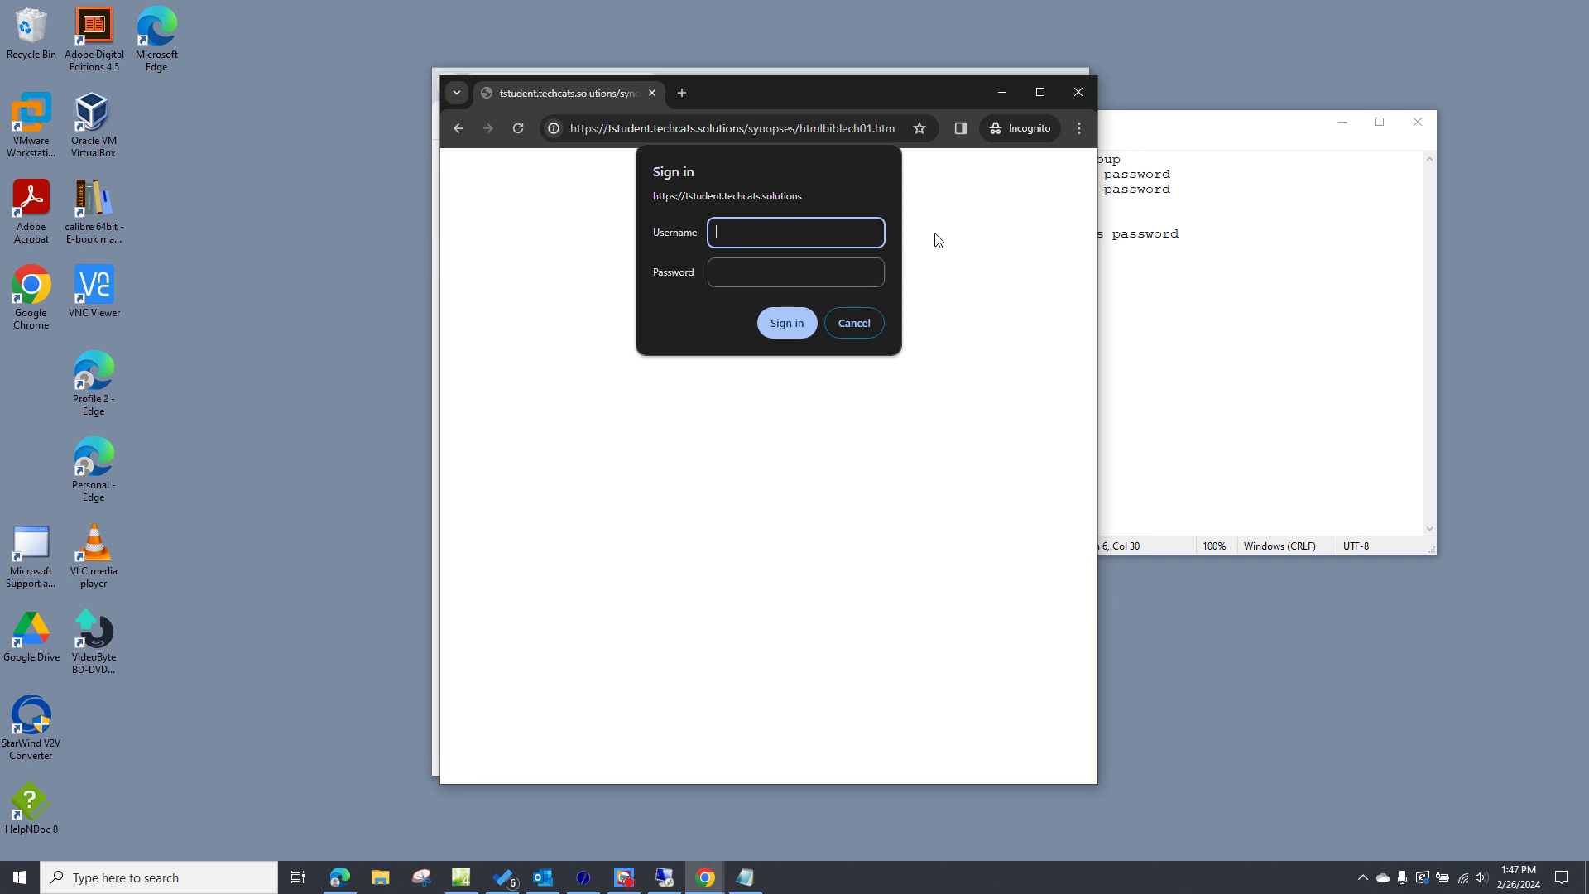
# - Try the non-member account's login twice, then cancel to get 401 Unauthorized
pyautogui.write('xsubs1')
pyautogui.press('Tab')
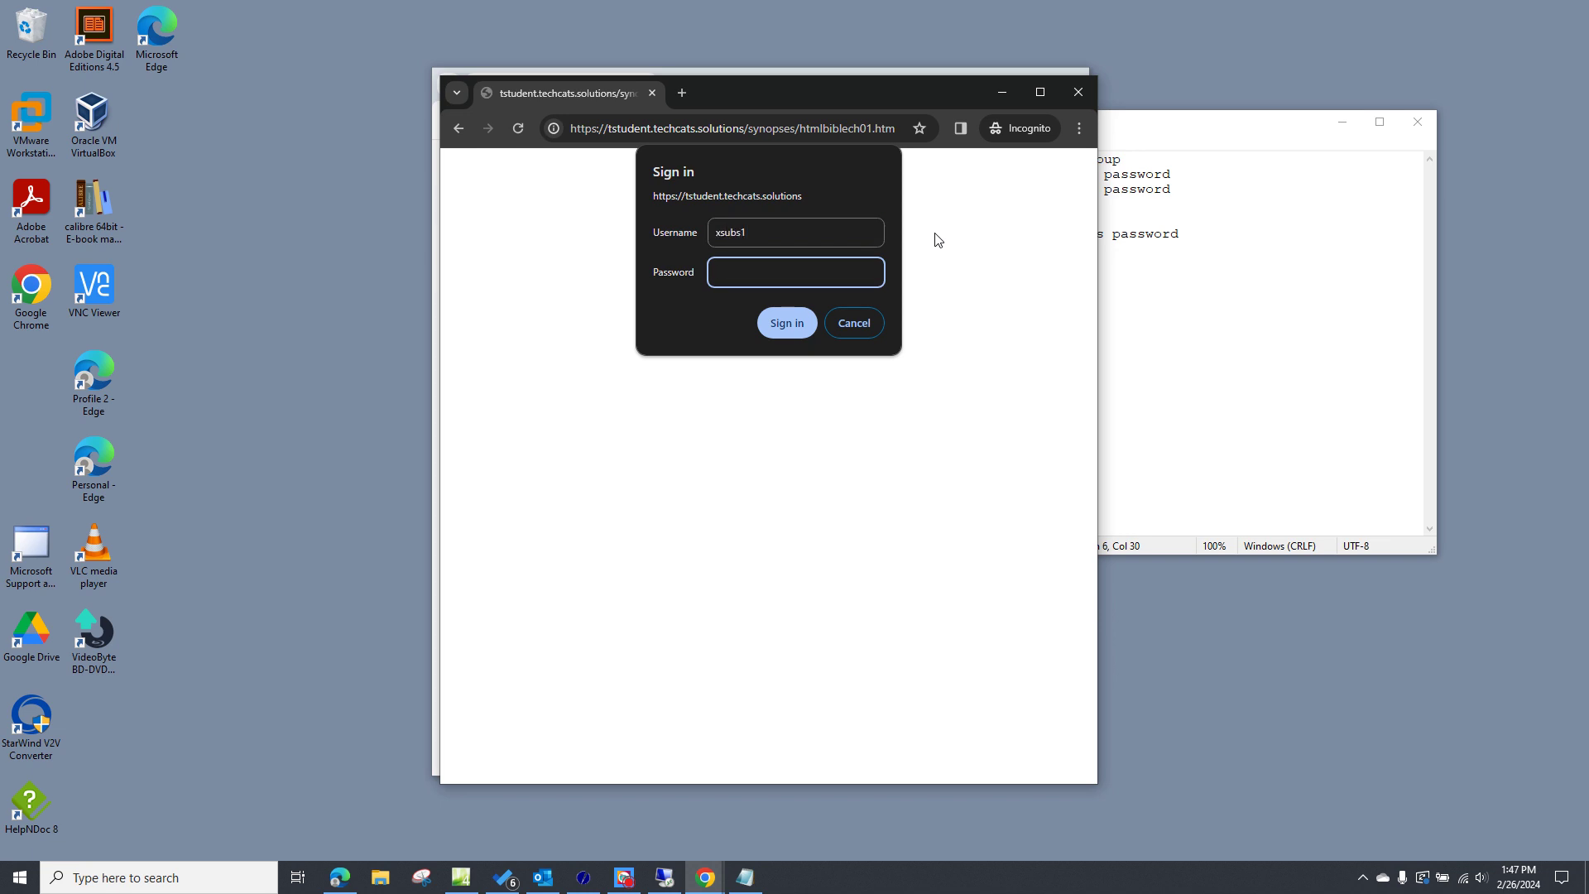
pyautogui.write('••••••')
pyautogui.click(792, 324)
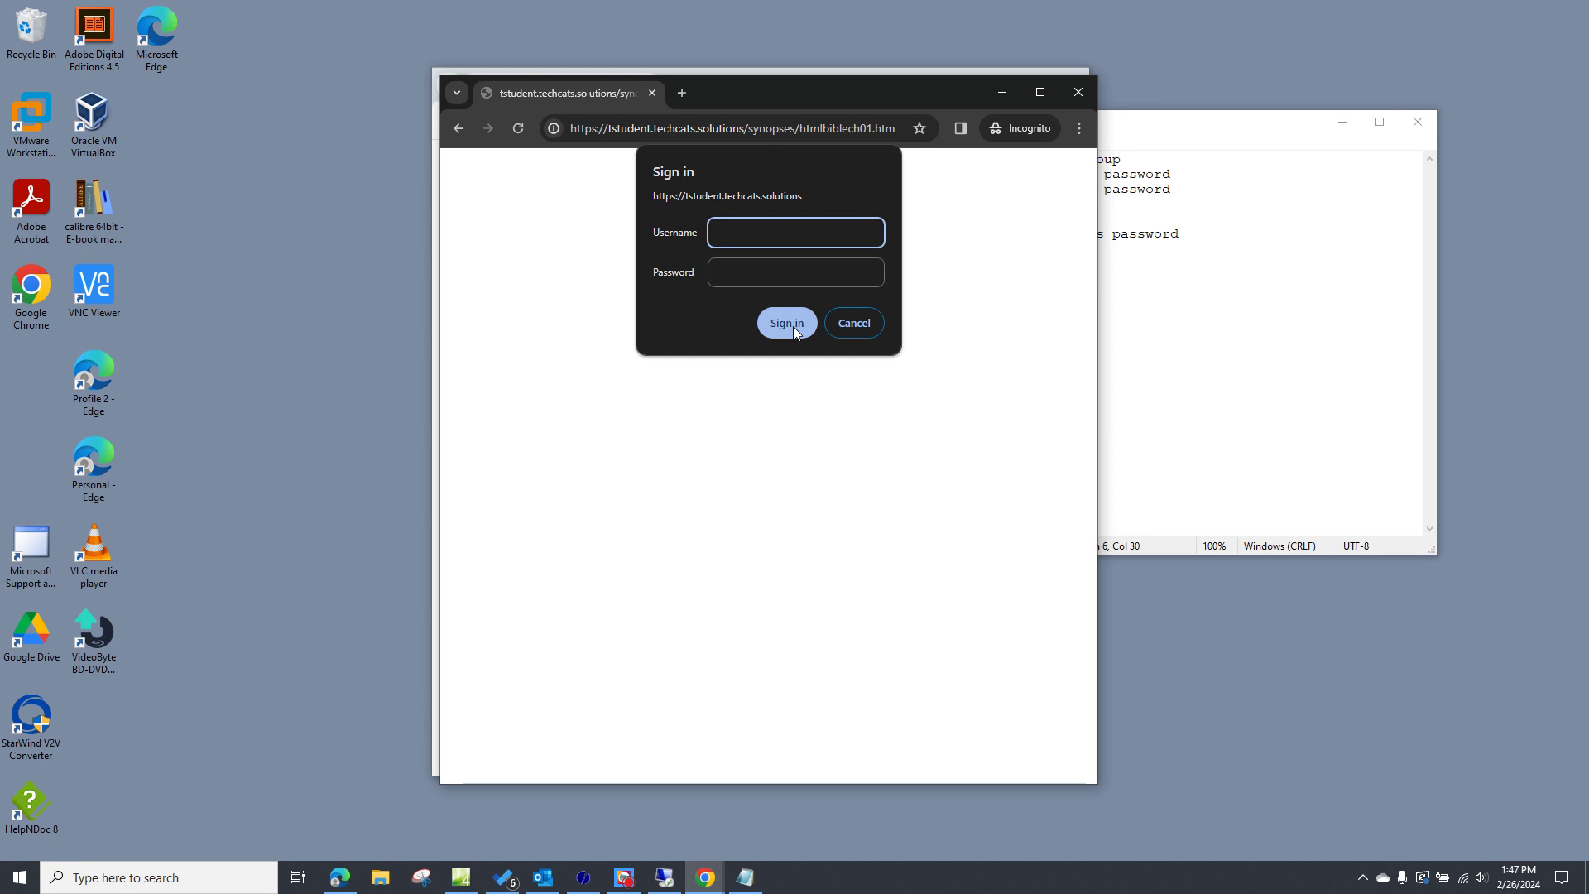
pyautogui.write('xsubs1')
pyautogui.press('Tab')
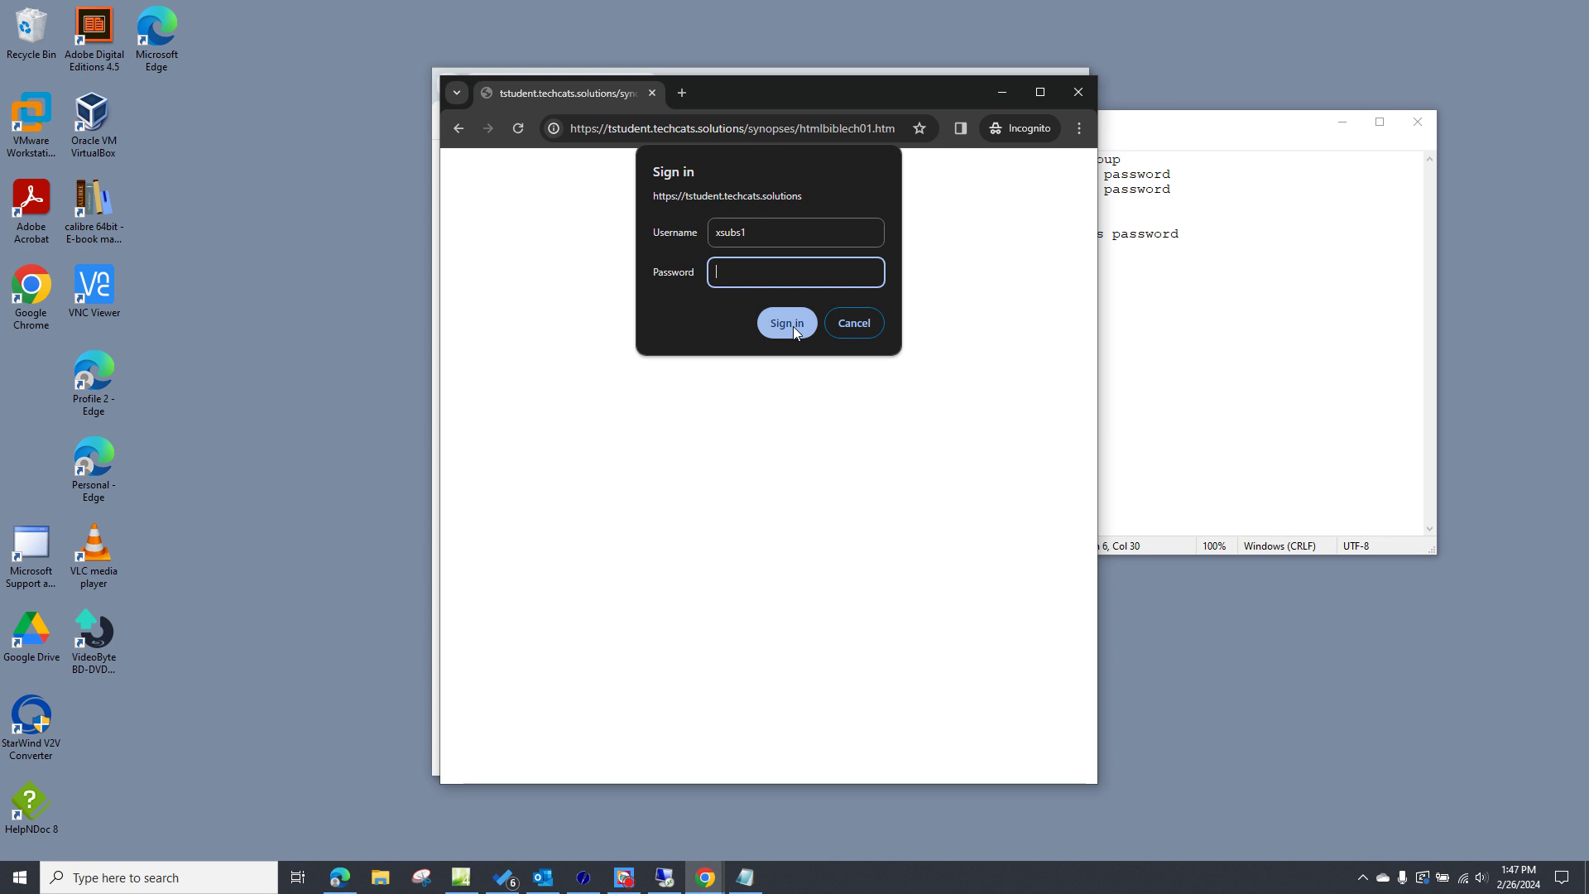
pyautogui.write('••••••')
pyautogui.click(793, 326)
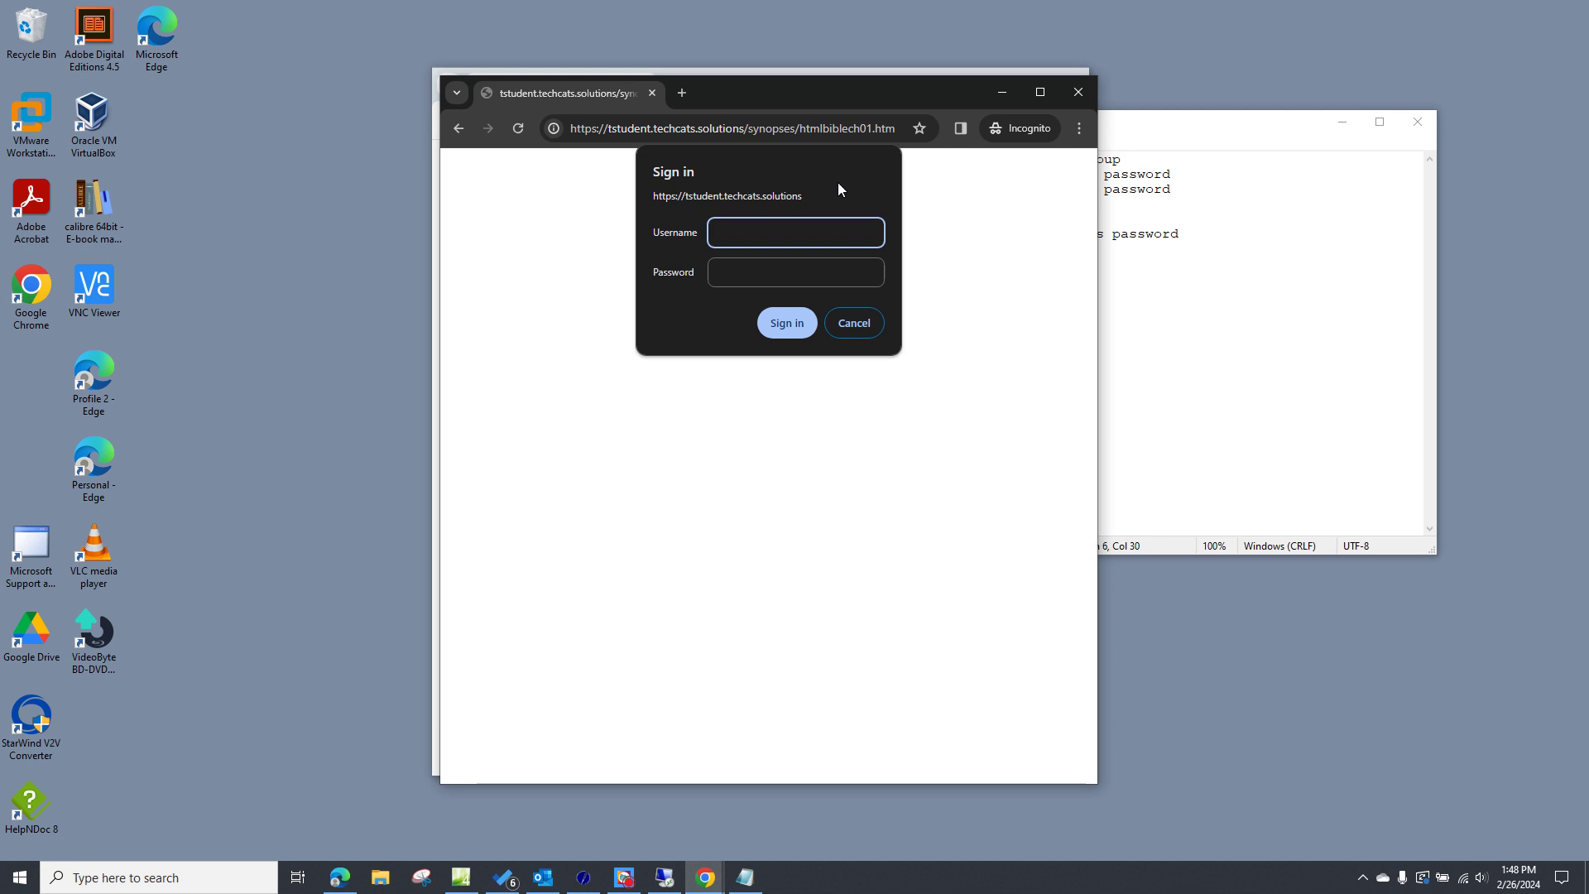
pyautogui.click(861, 327)
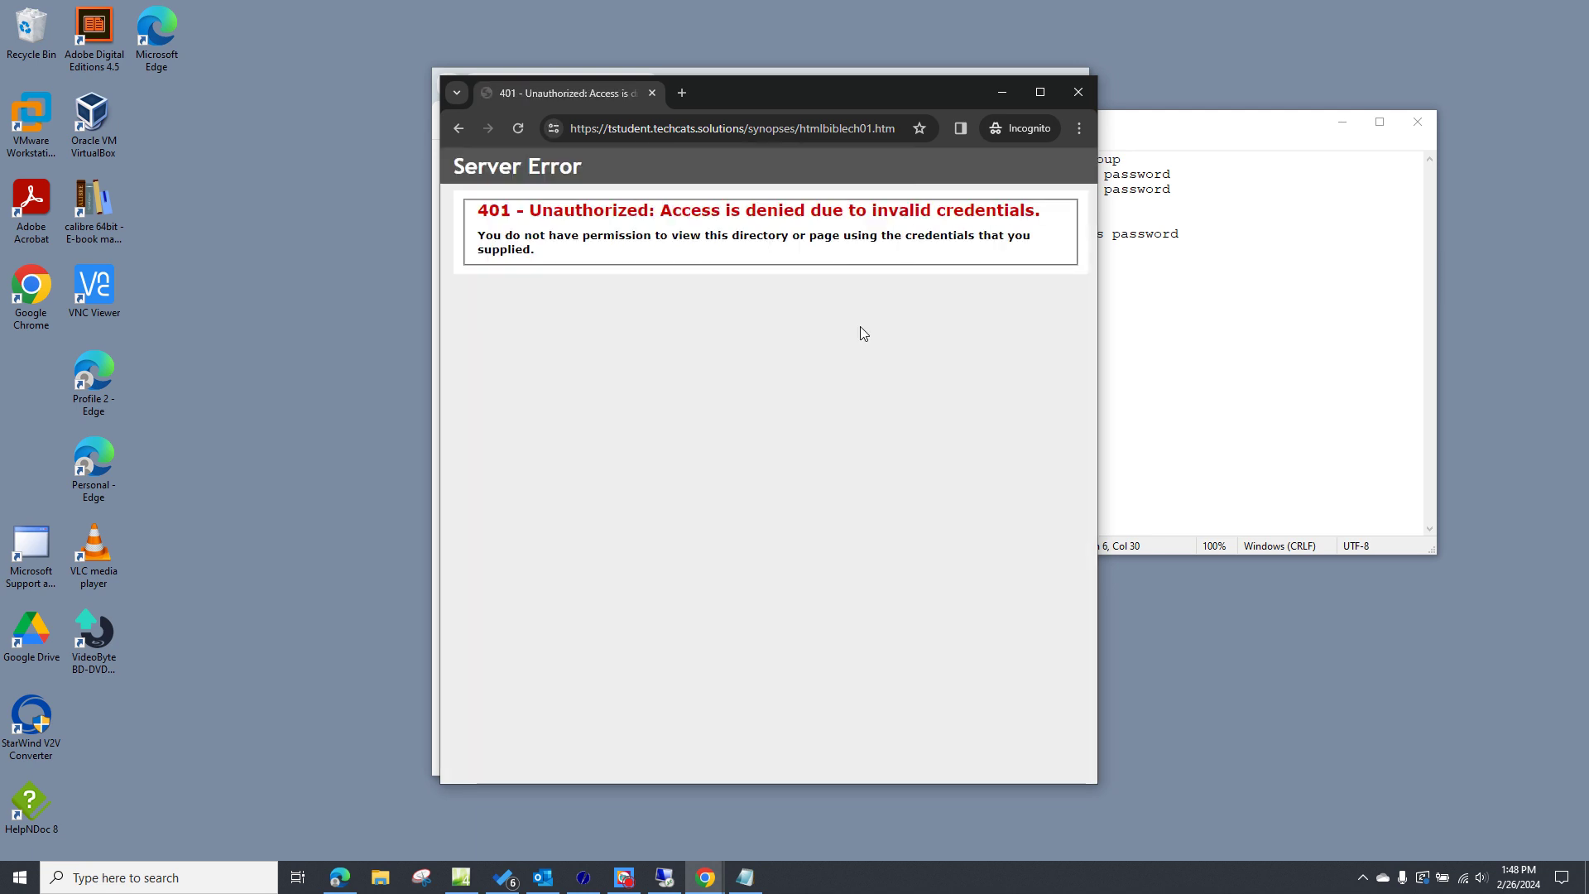